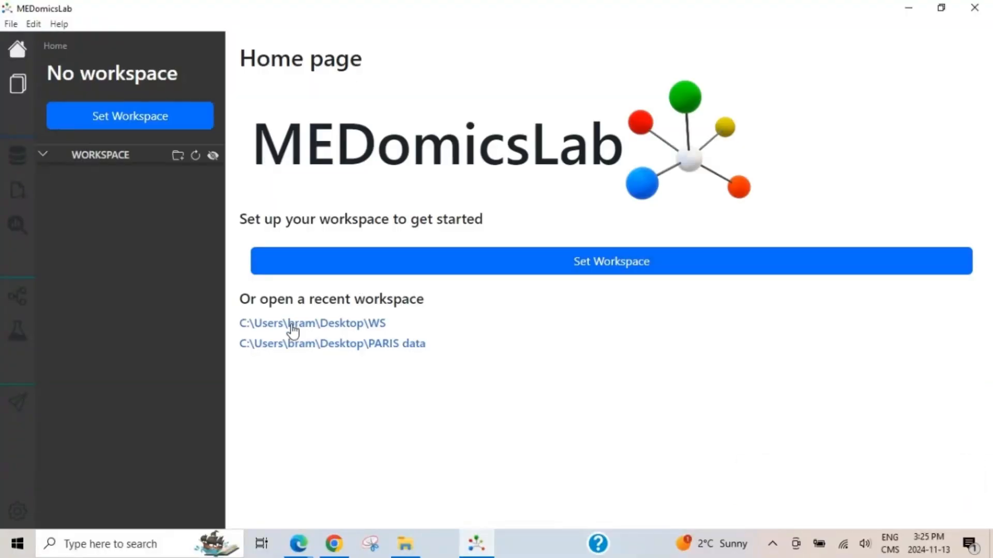
Step: Open the recent workspace WS stored on the Desktop
drag(249, 298, 438, 297)
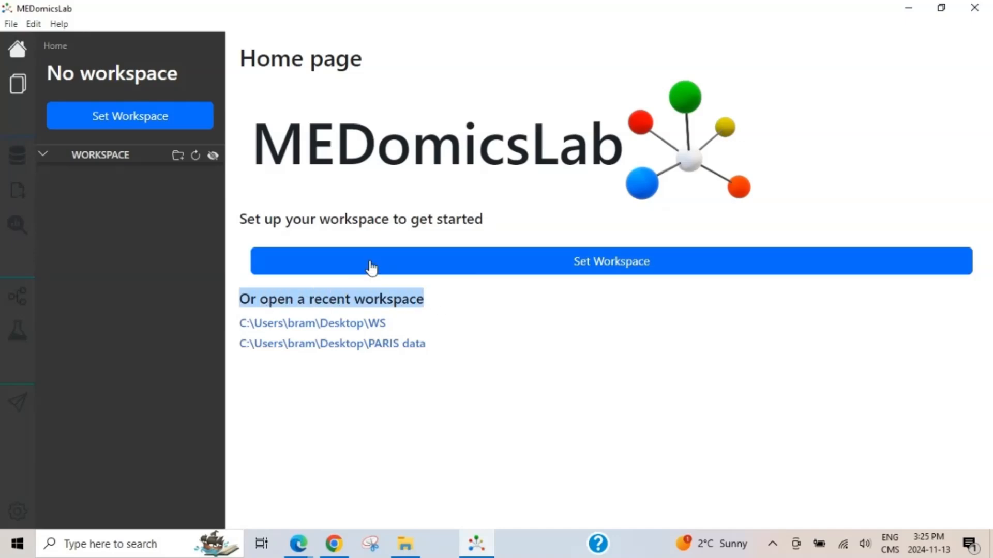
drag(242, 222, 475, 221)
click(475, 221)
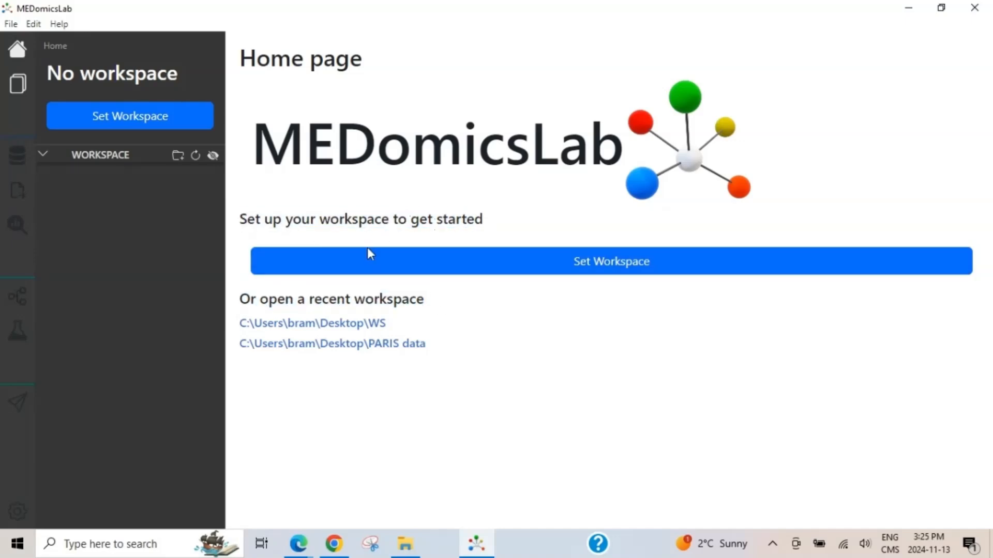
click(339, 325)
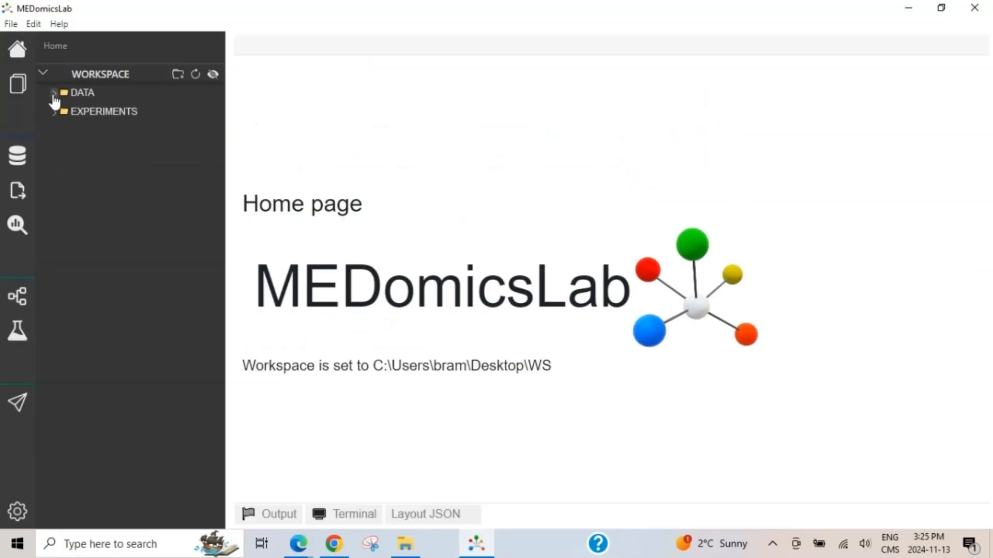
Step: Check the workspace path and expand the DATA and EXPERIMENTS folders in the workspace tree
drag(370, 365, 554, 372)
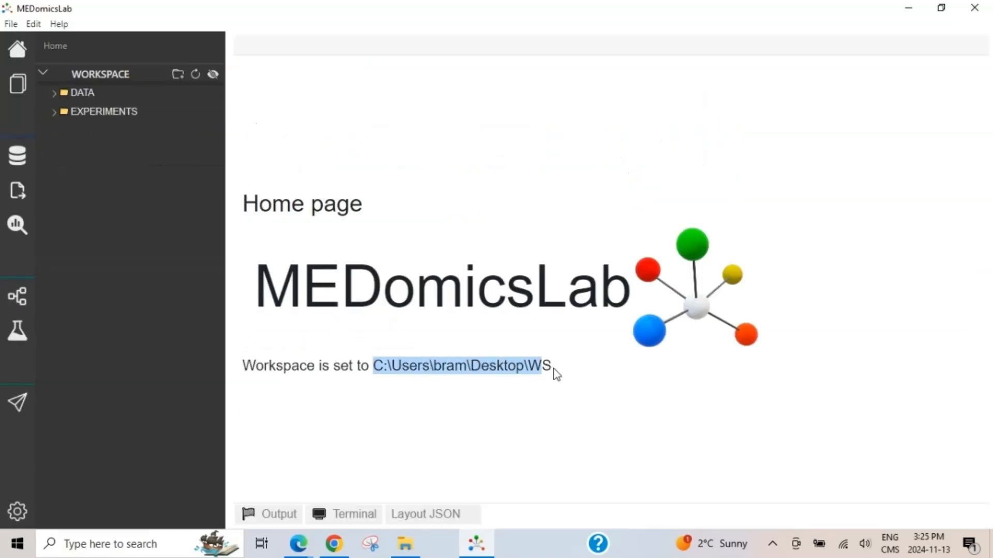
click(548, 368)
click(60, 97)
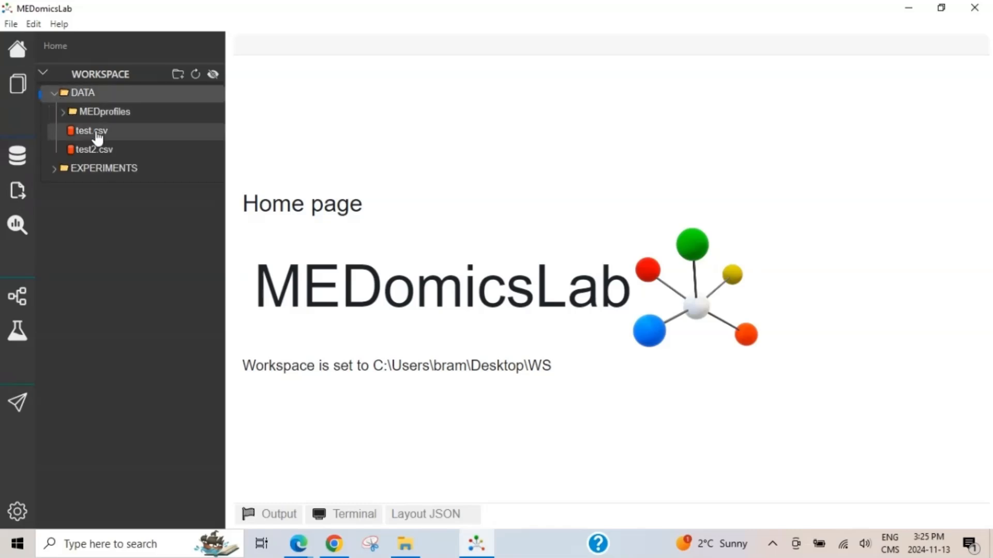
click(58, 169)
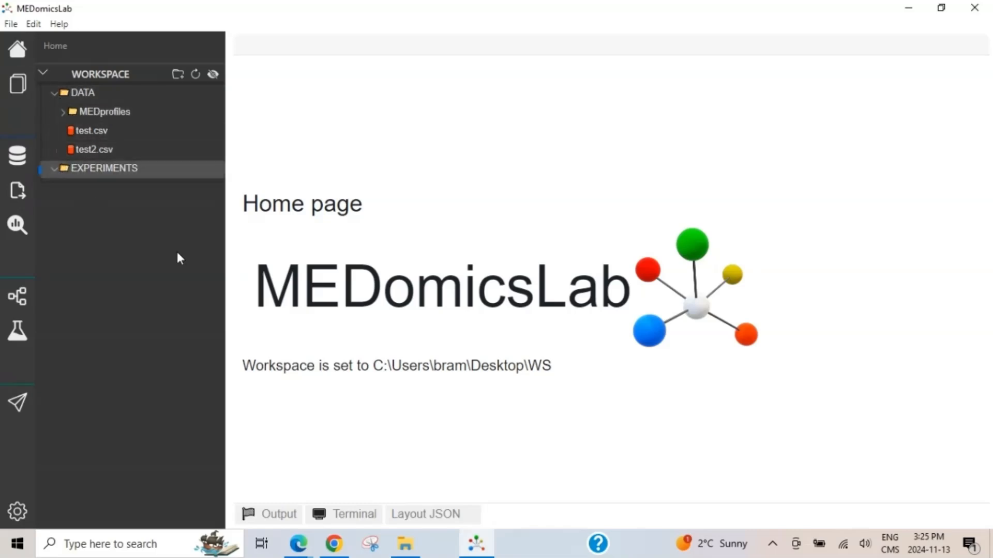
Step: Switch to File Explorer and browse to the DATA folder inside the WS folder on the Desktop to examine its files
mouse_move(405, 546)
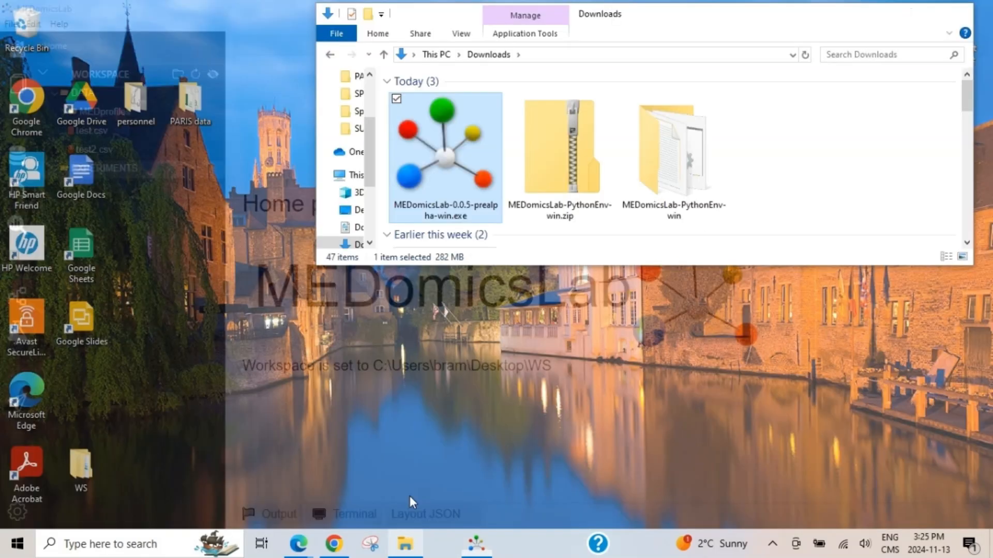
click(410, 495)
click(384, 55)
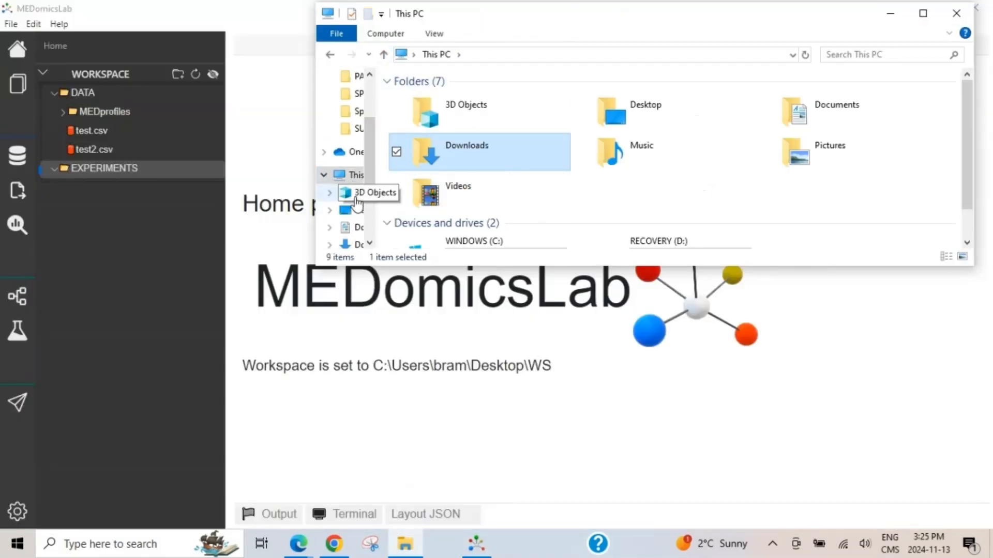
scroll(357, 201, up, 5)
click(354, 105)
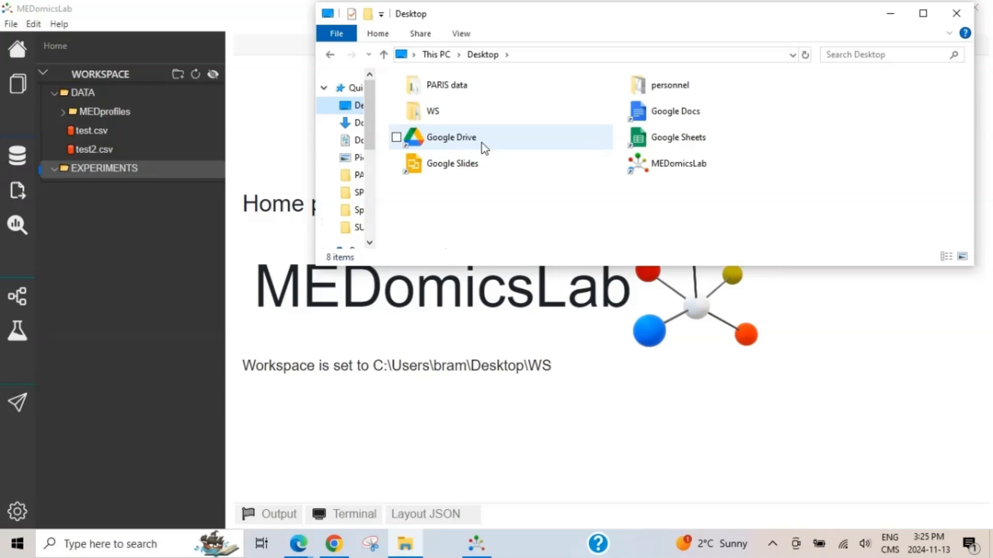
double_click(445, 112)
click(436, 115)
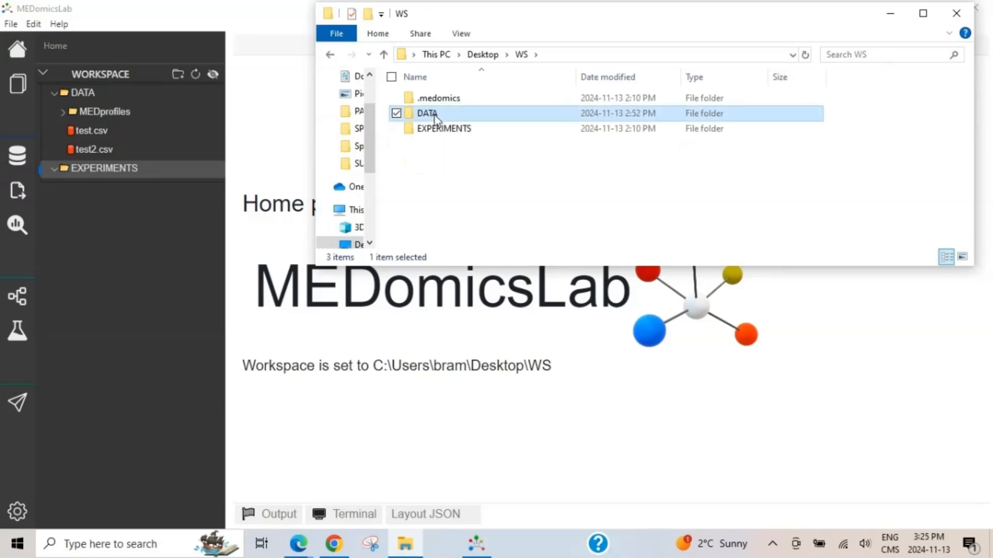
double_click(436, 115)
drag(426, 158, 461, 165)
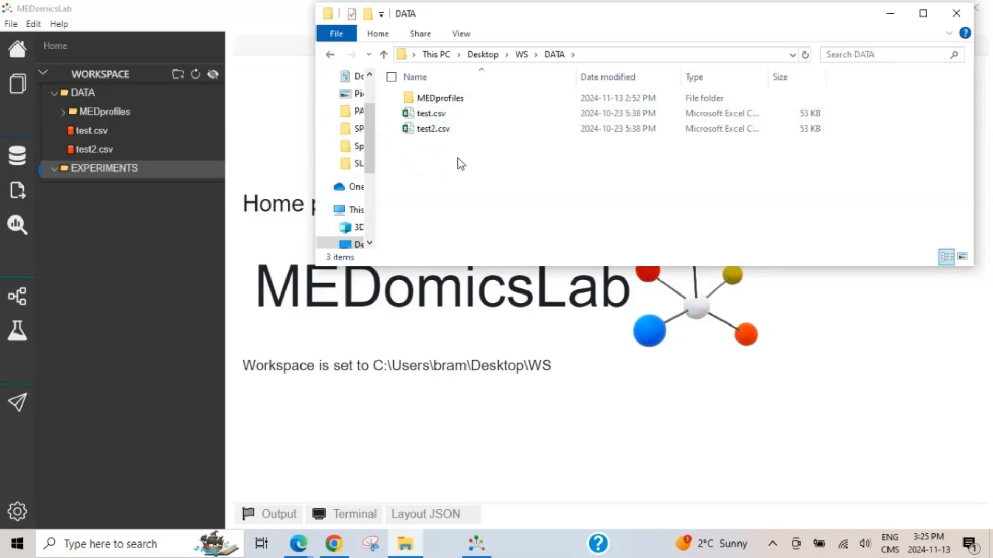
Step: Bring Patients PaRIS_2417_14 aout2024.csv from the PARIS data folder into the MEDomicsLab workspace's DATA folder
click(356, 111)
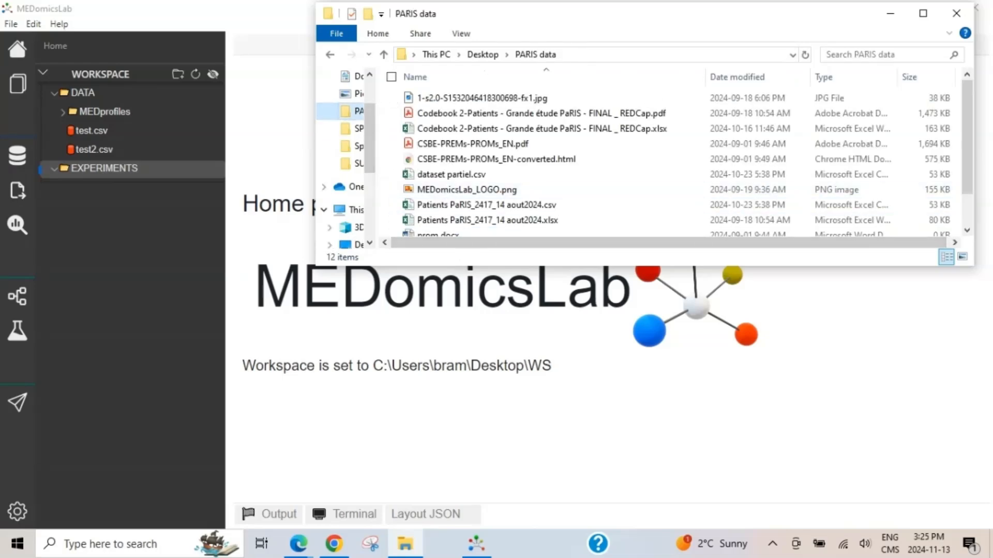
drag(462, 266, 466, 364)
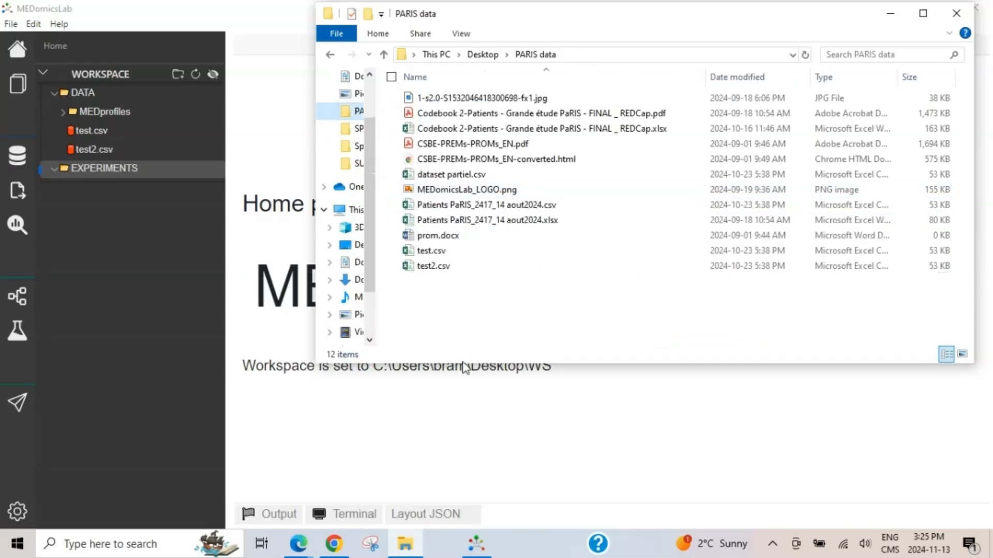
click(541, 206)
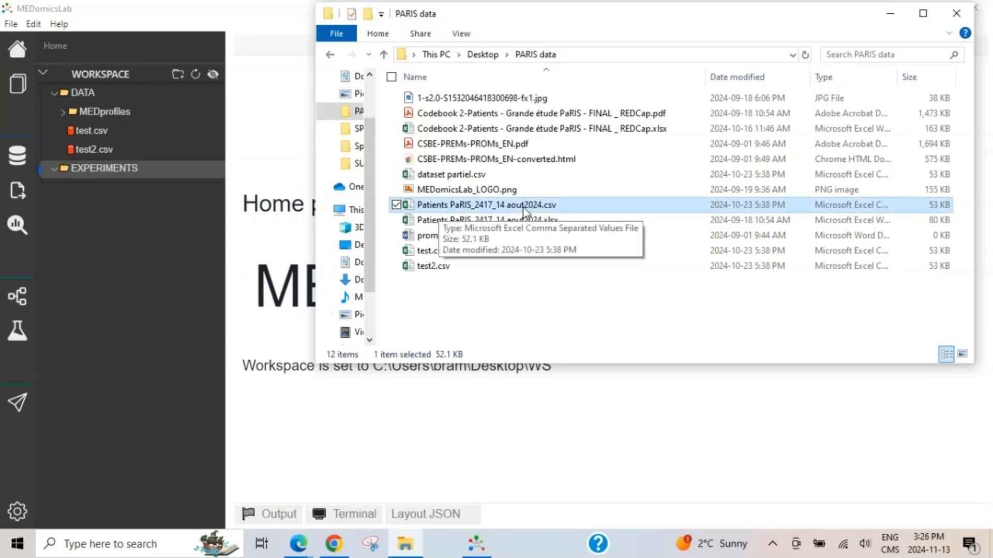
drag(440, 211, 80, 98)
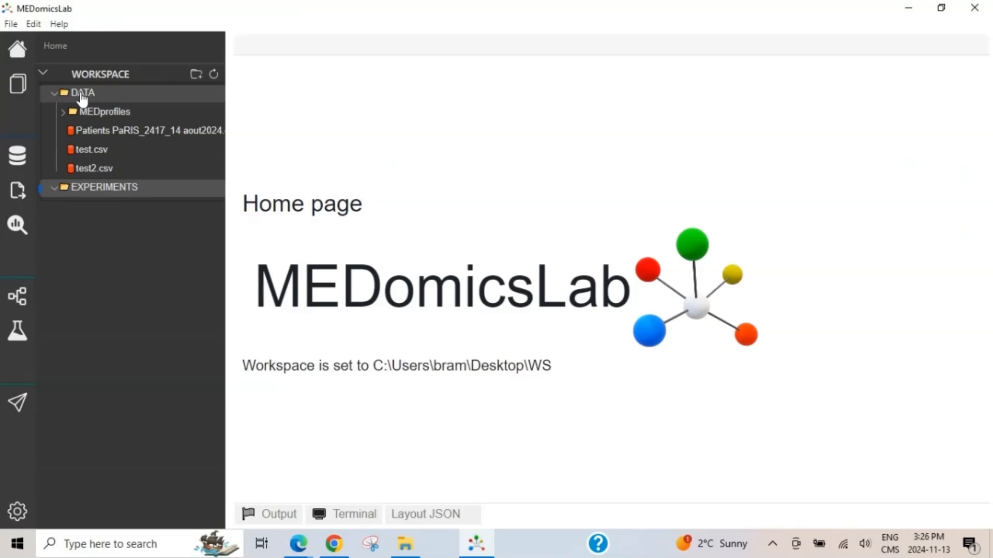
Step: Open Patients PaRIS_2417_14 aout2024.csv from the DATA folder and look through its columns, returning to the first one
double_click(122, 138)
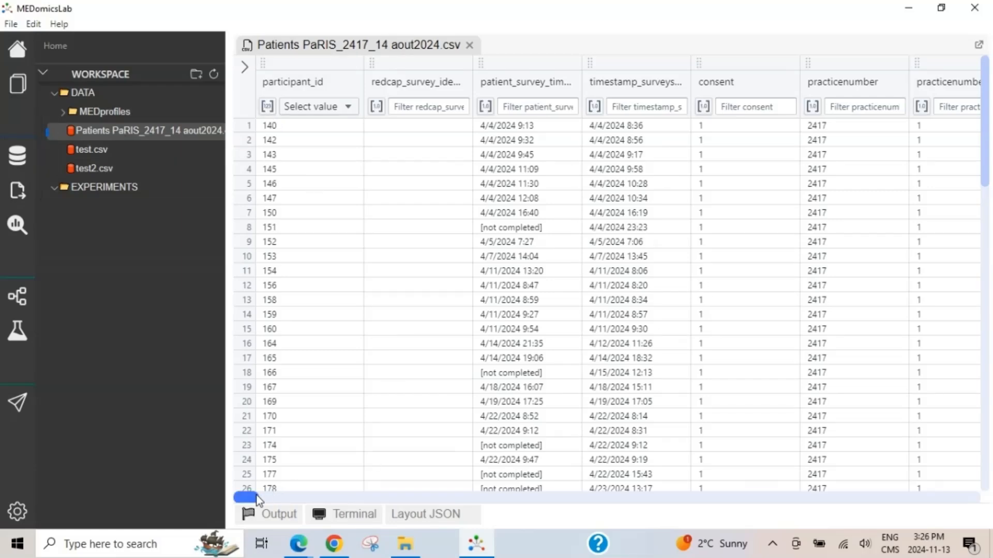
drag(257, 499, 382, 505)
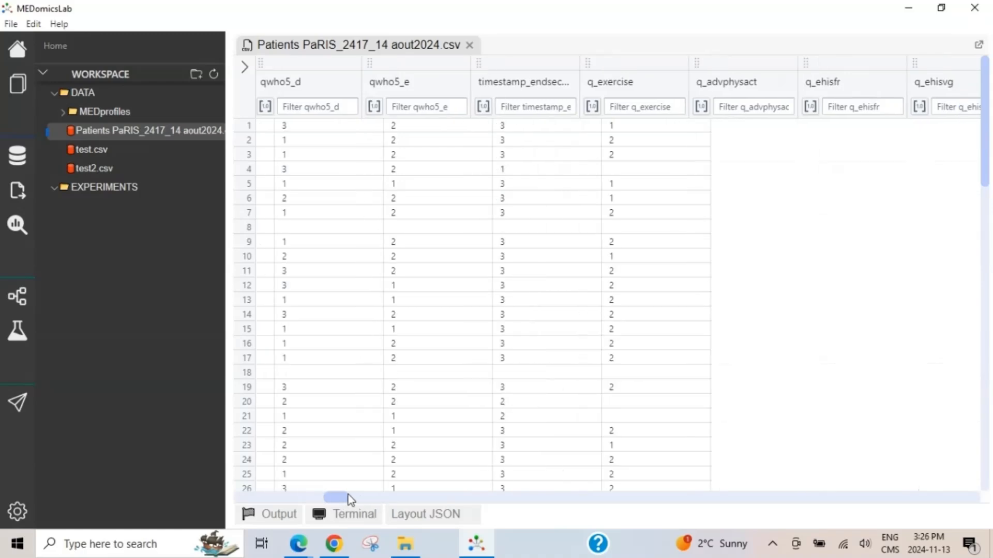
drag(329, 498, 234, 494)
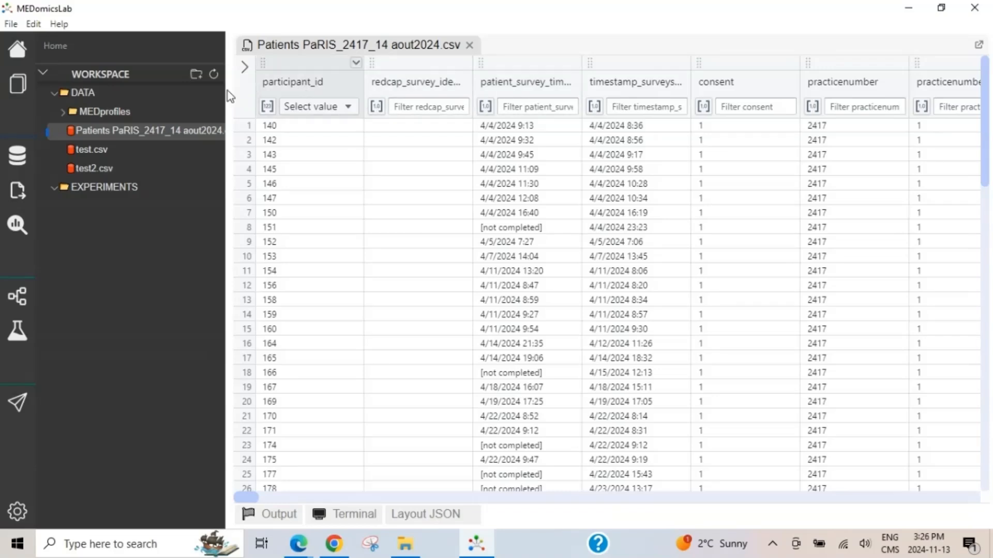
Step: Look through the Input, Extraction, Exploratory, Learning and Evaluation modules in turn
click(20, 158)
click(18, 190)
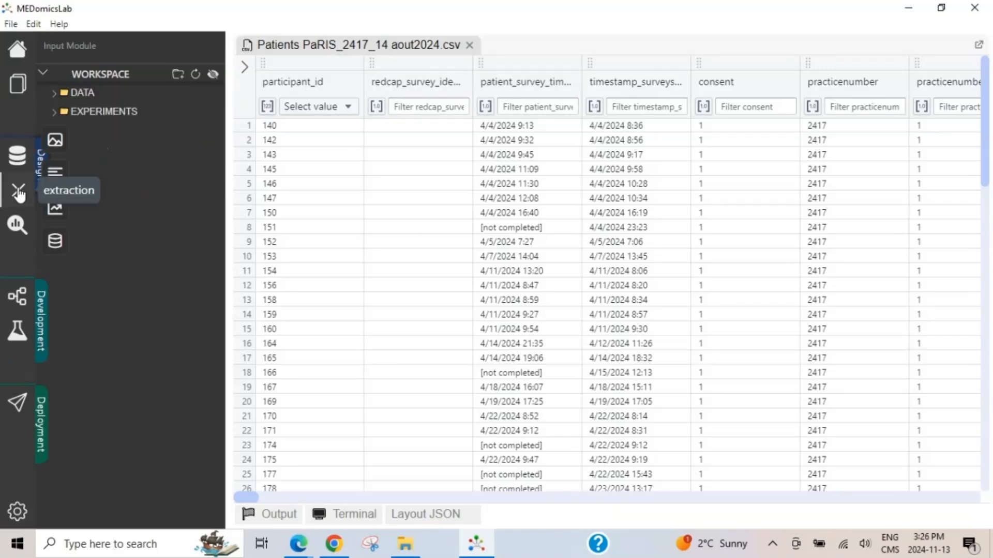
click(19, 227)
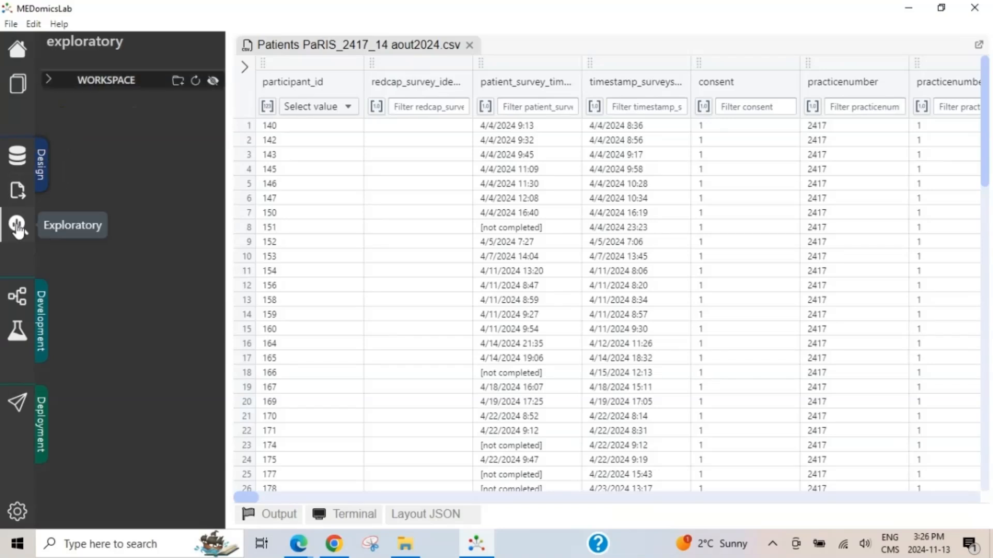
click(29, 305)
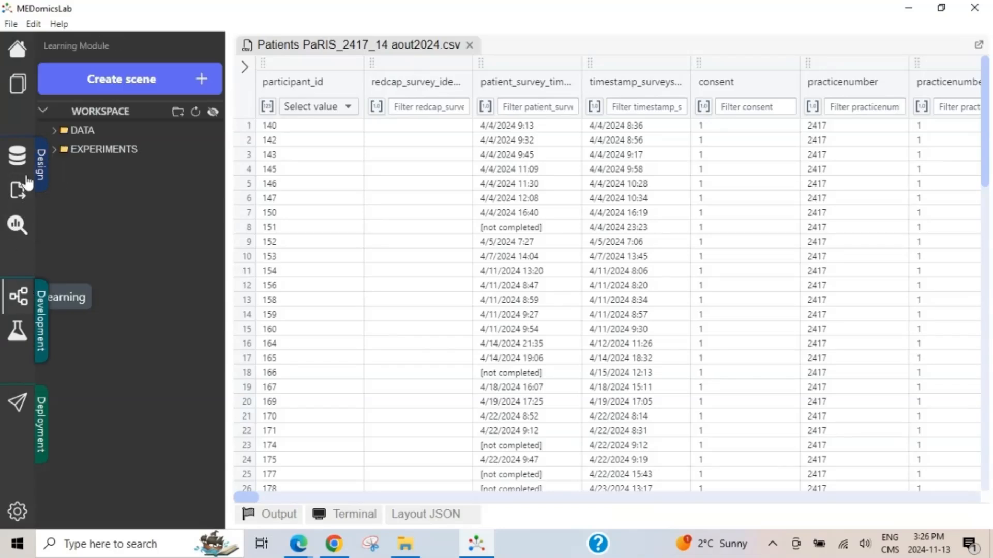
click(18, 334)
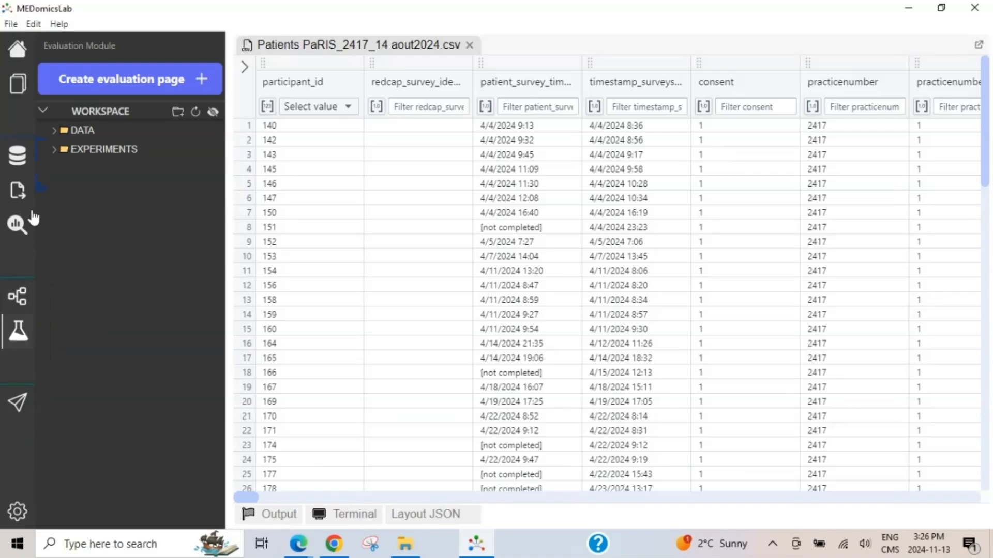
Step: Open the Input Module page, review its available tools and leave the Merge tool expanded
click(18, 156)
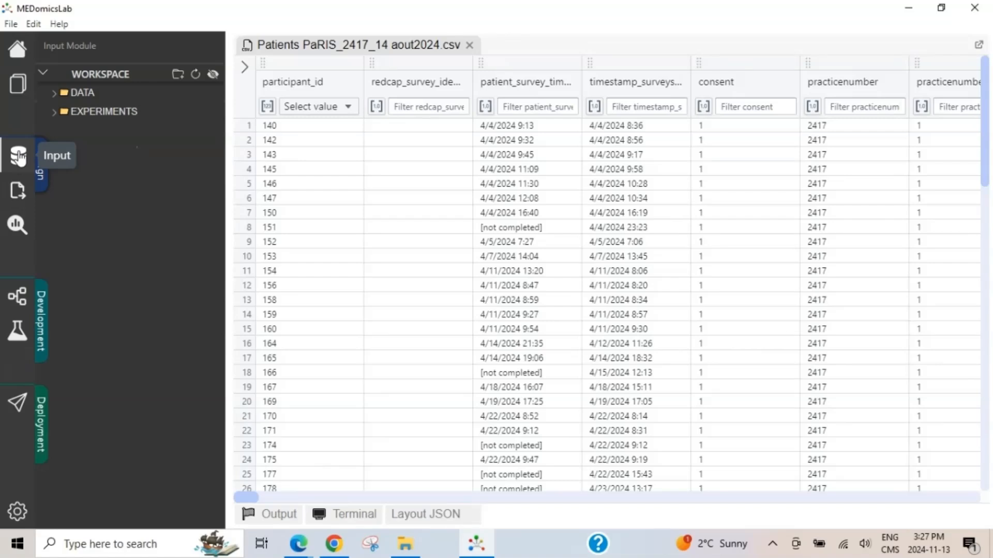
double_click(19, 157)
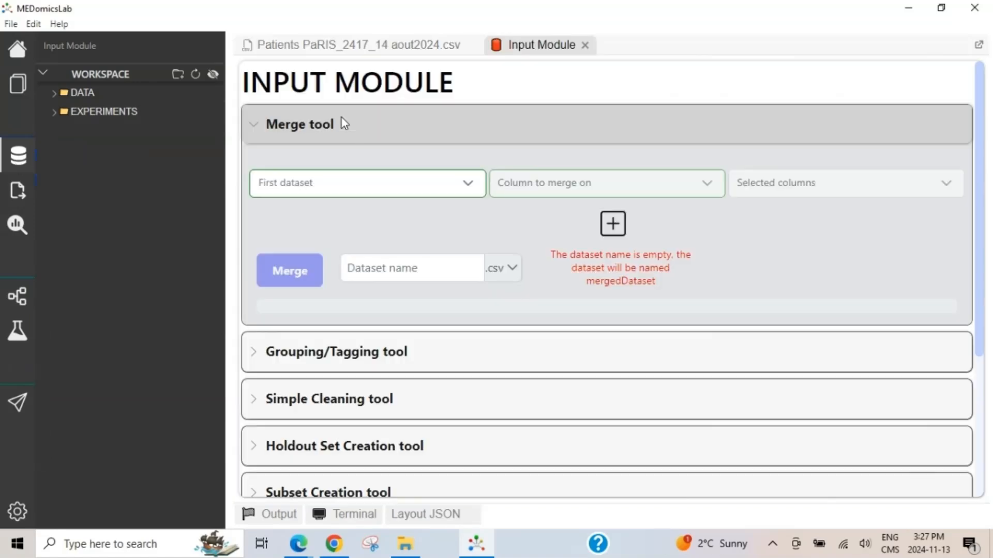
click(253, 132)
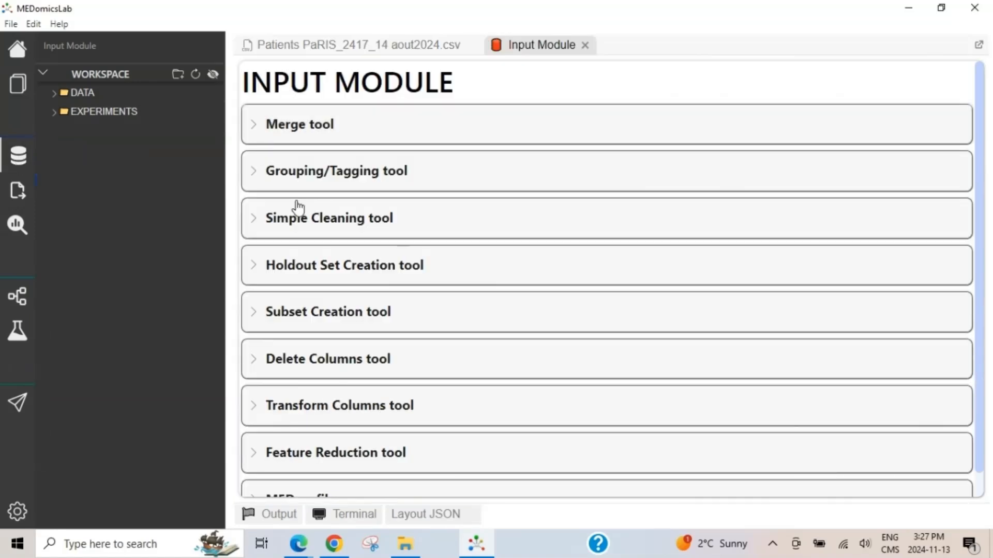
scroll(297, 208, down, 1)
scroll(298, 207, up, 1)
click(257, 130)
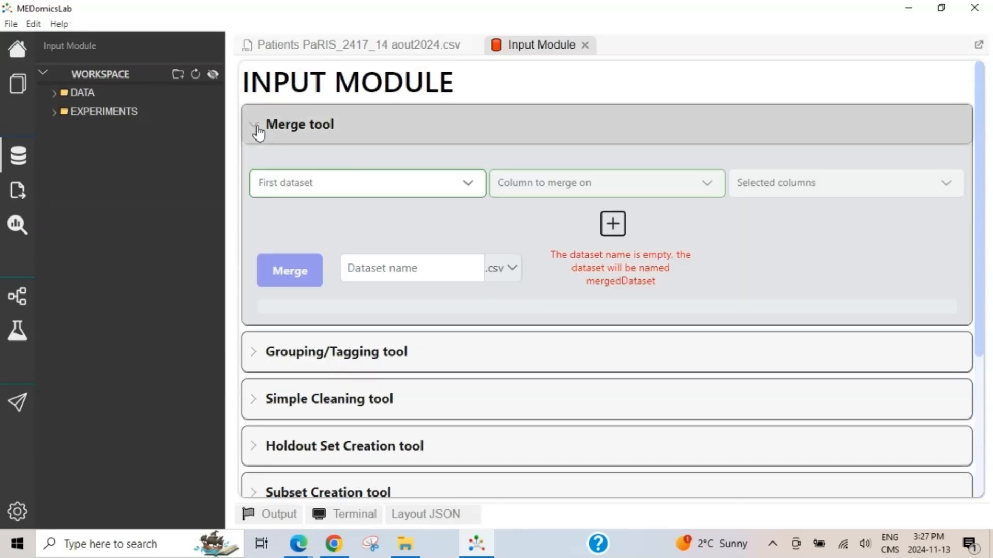
Step: Set test.csv as the first dataset of the merge and add test2.csv as Dataset #1
click(344, 190)
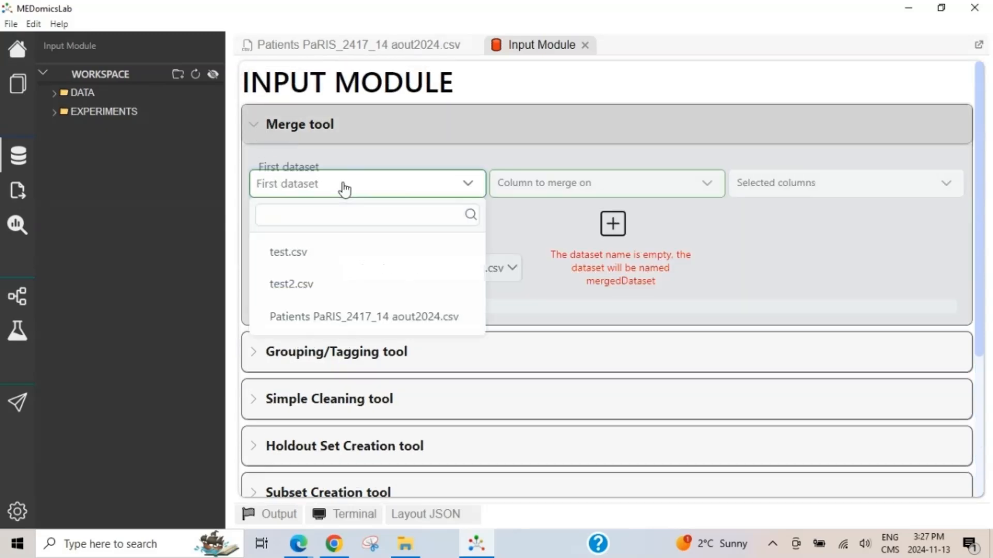
click(321, 256)
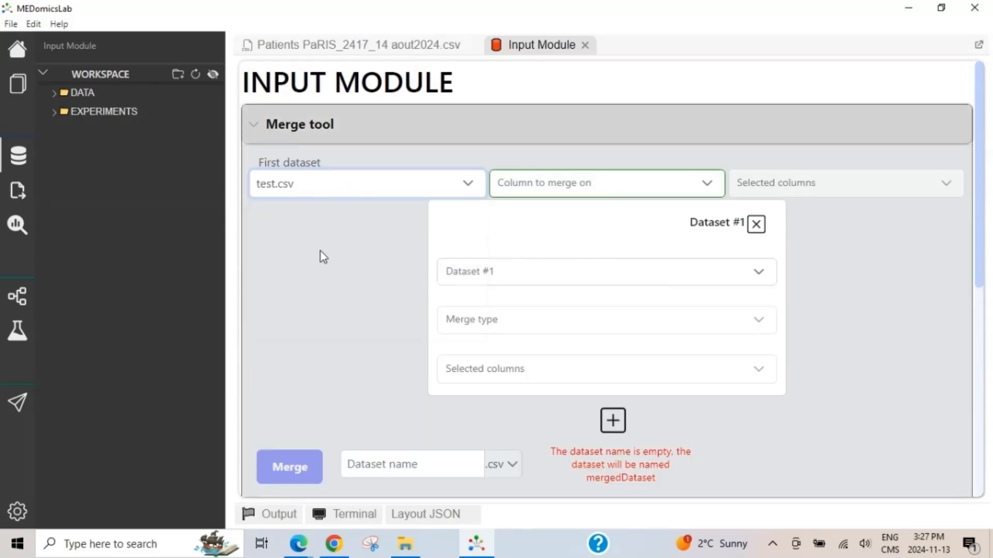
click(508, 275)
click(500, 343)
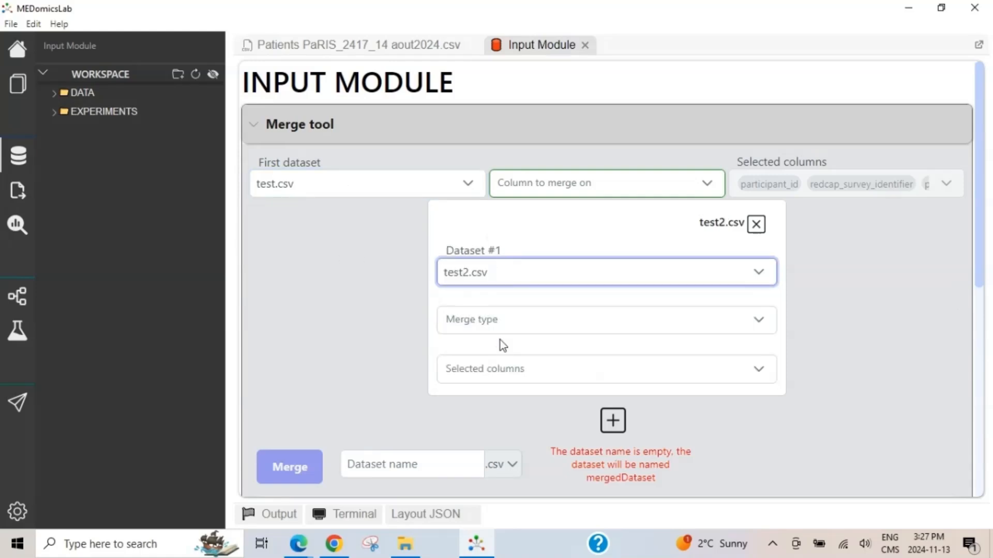
Step: Set the merge type for test2.csv to Inner and select participant_id as its column to merge
click(511, 330)
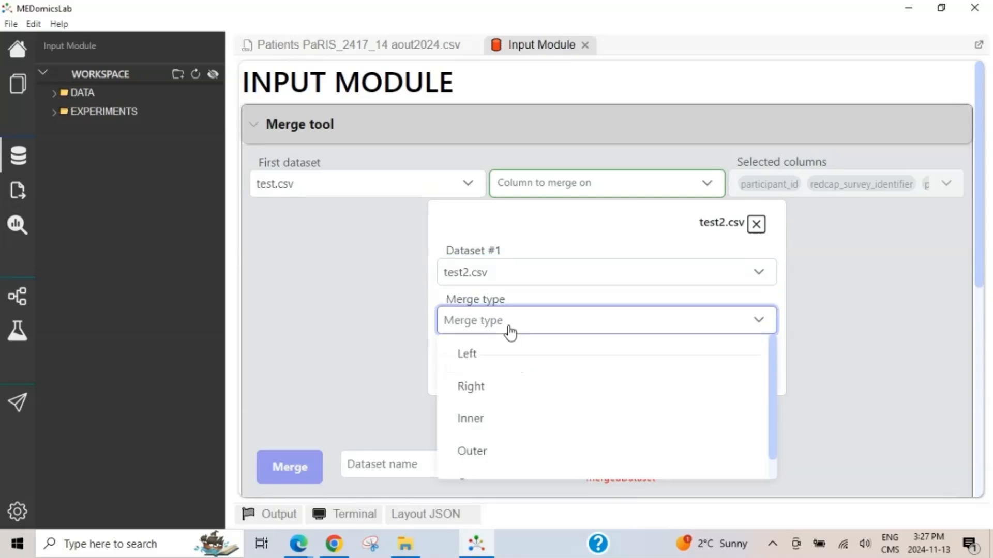
scroll(494, 382, down, 1)
scroll(494, 393, up, 1)
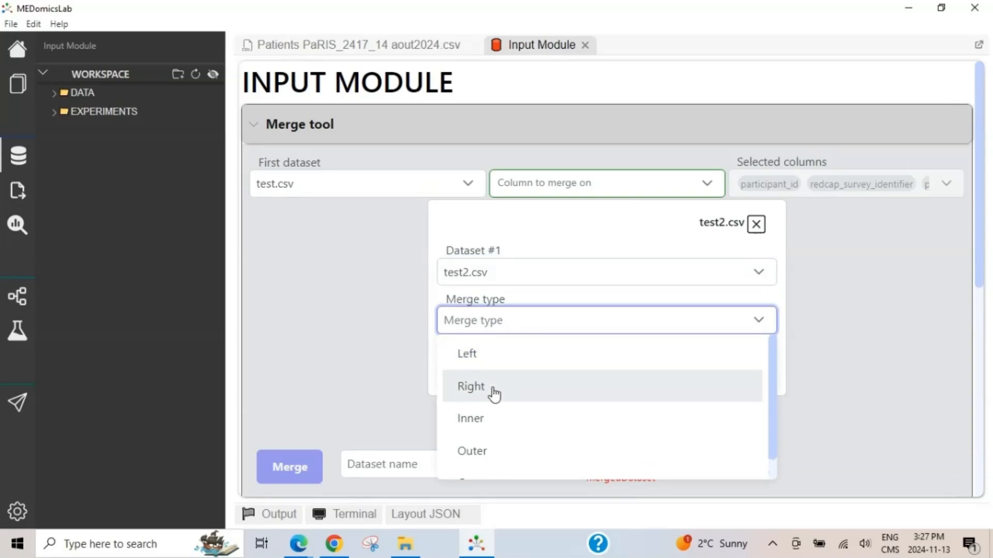
click(468, 424)
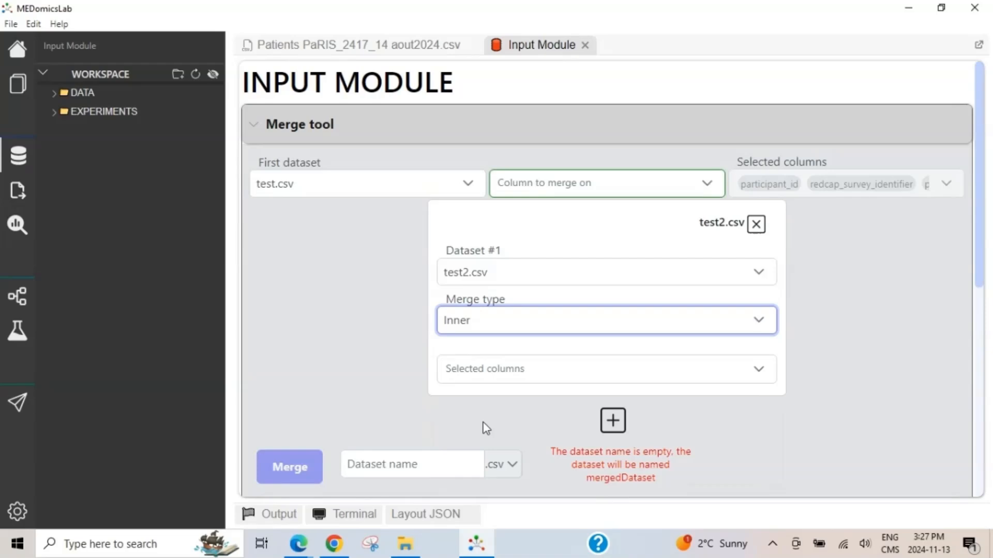
click(509, 378)
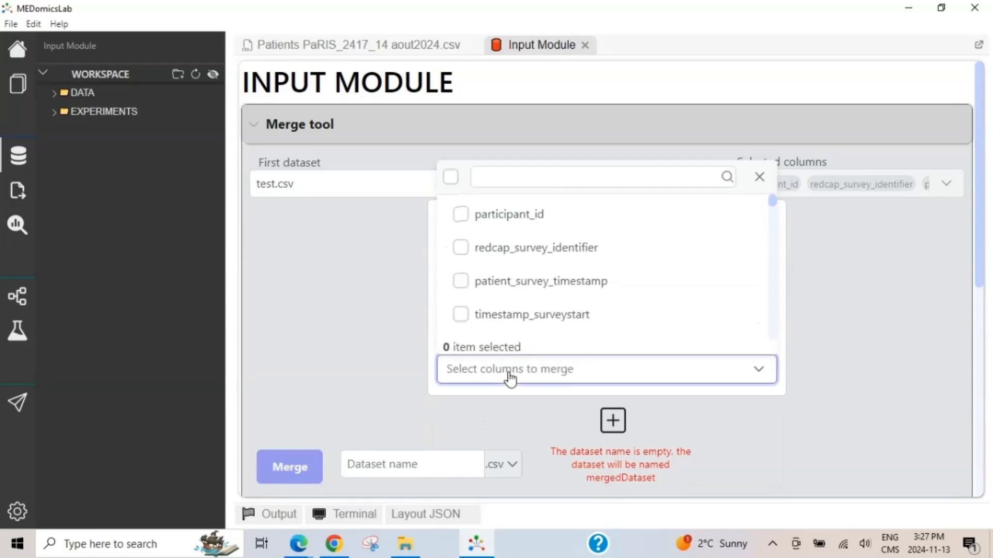
click(465, 216)
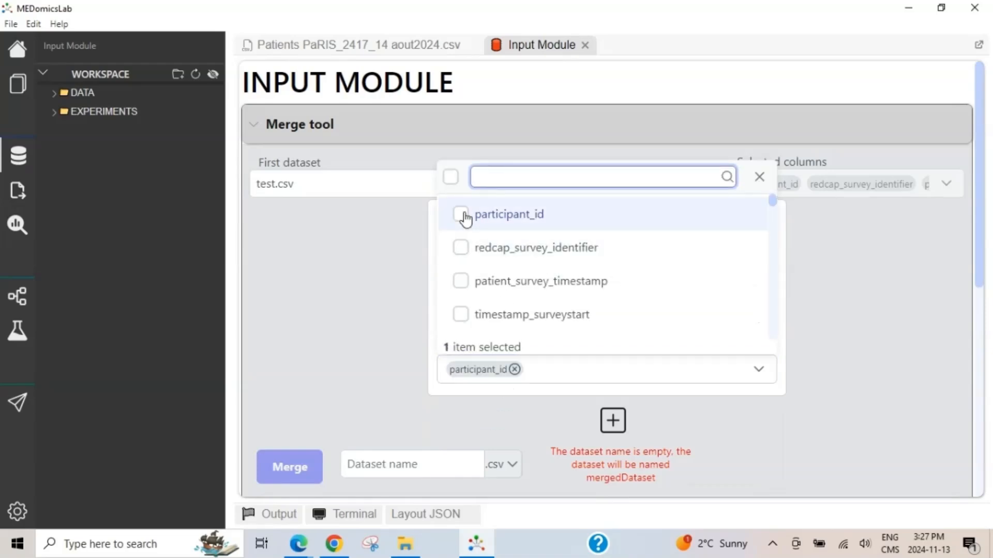
click(800, 385)
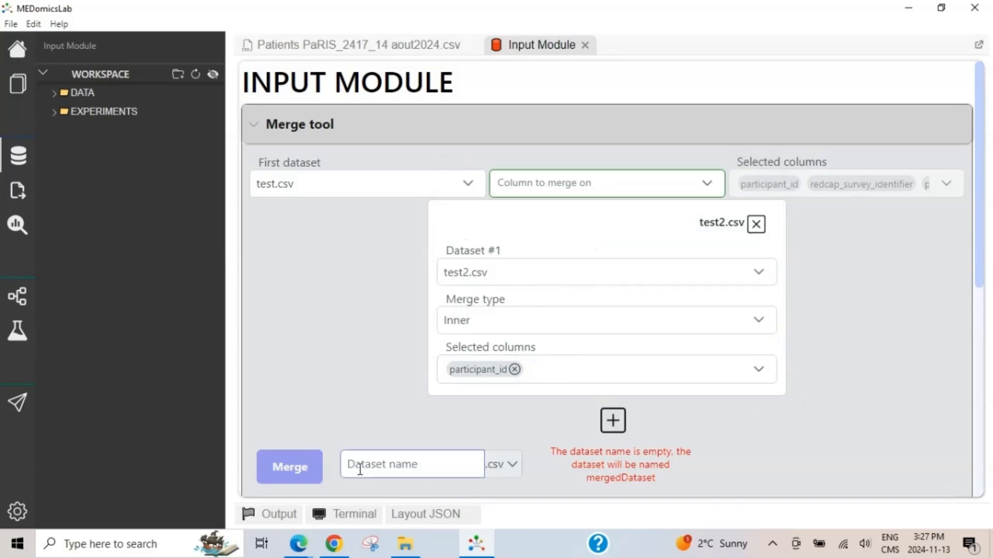
Step: Name the merge output dataset "merged" and keep its .csv format
click(394, 466)
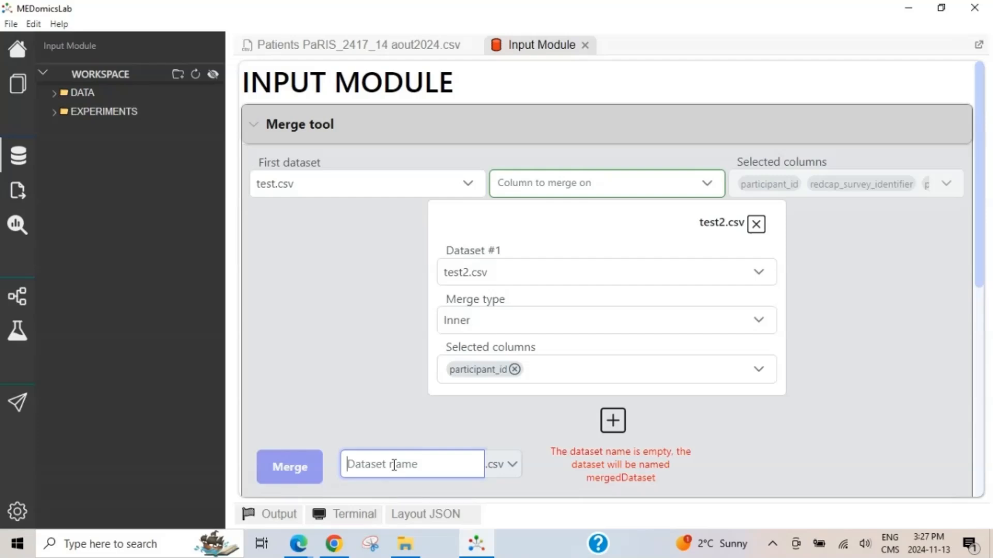
text(merged)
click(588, 476)
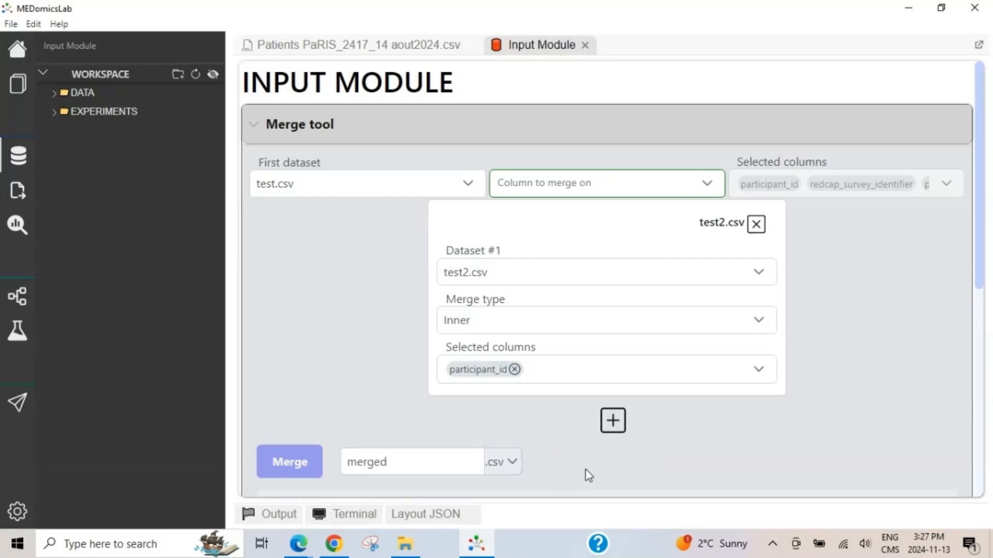
scroll(588, 475, down, 3)
click(437, 322)
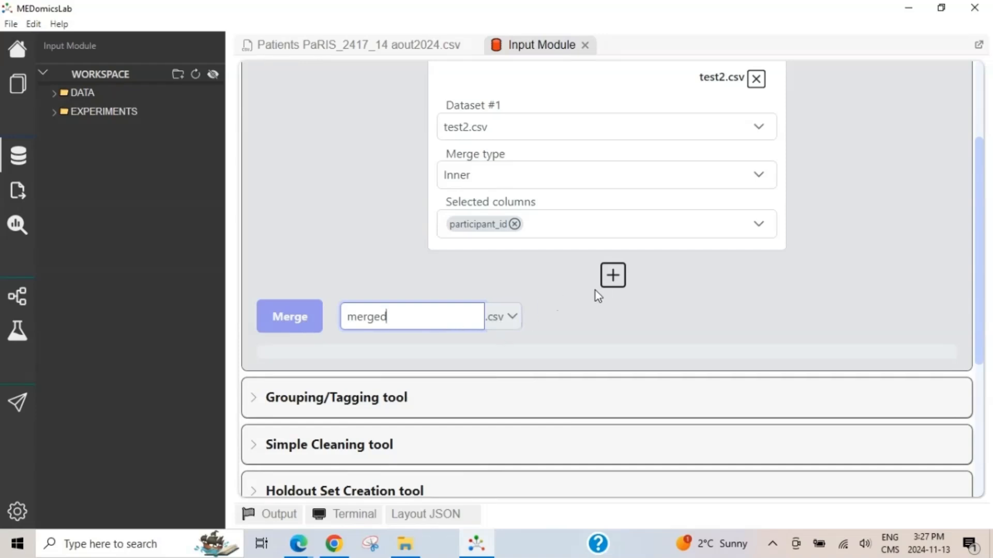
Step: Set participant_id as the column to merge on for test.csv, and try an extra Dataset #2 slot before removing it
click(614, 276)
scroll(616, 279, up, 3)
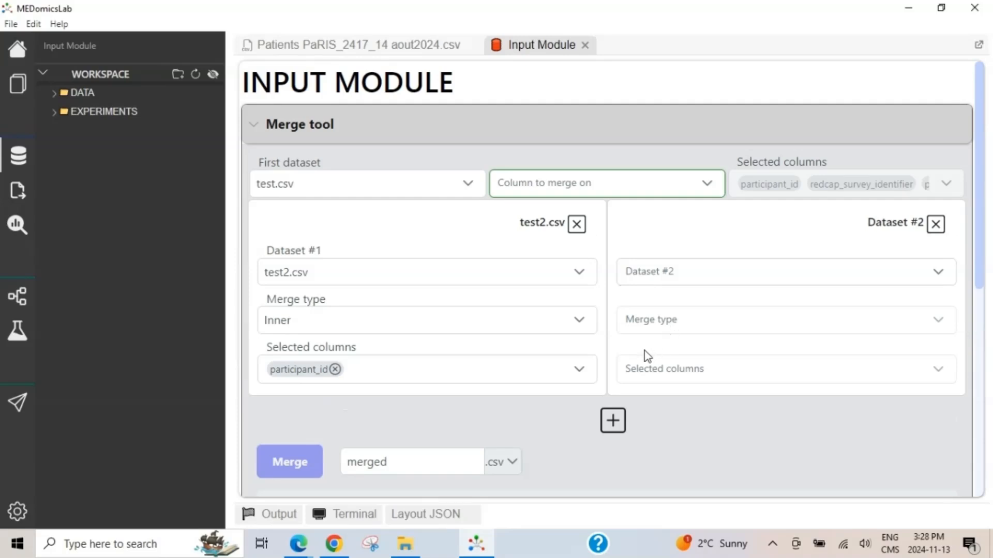
click(612, 196)
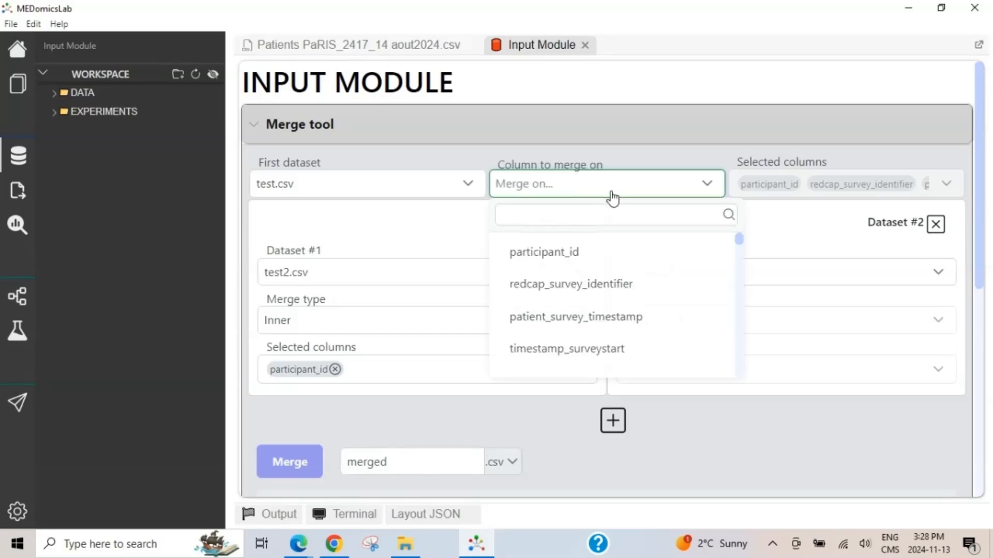
click(563, 259)
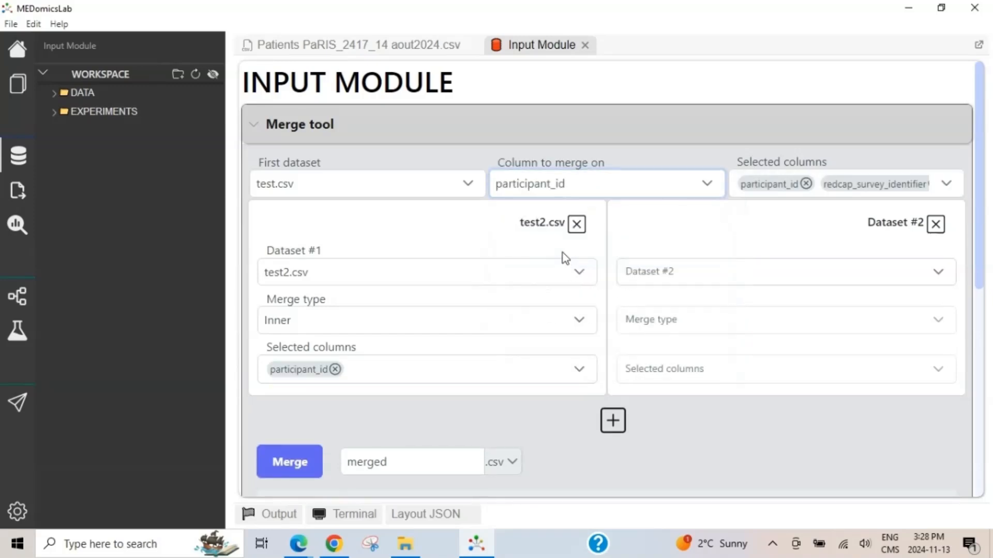
click(933, 231)
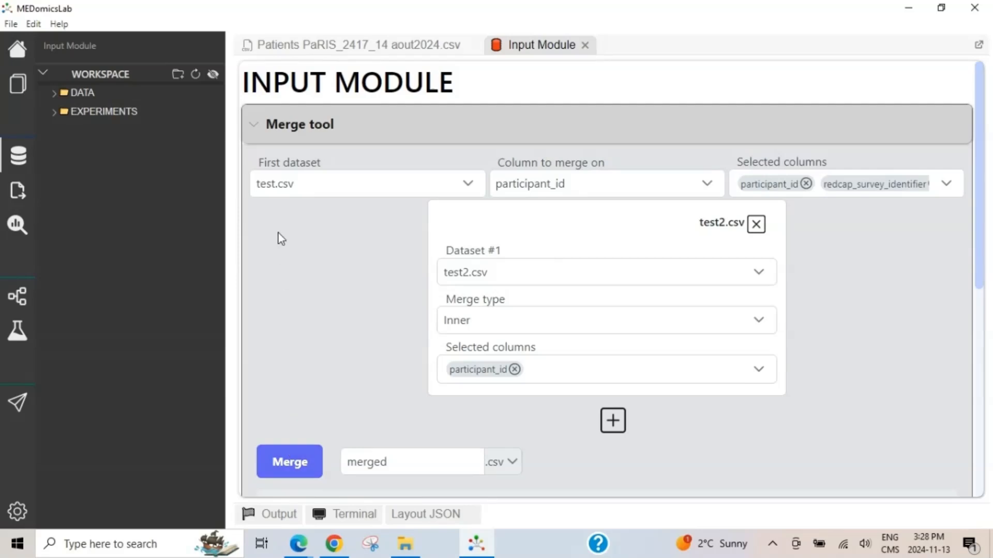
Step: Open the Grouping/Tagging tool in place of the Merge tool and choose Patients PaRIS_2417_14 aout2024.csv as the dataset to tag
click(255, 126)
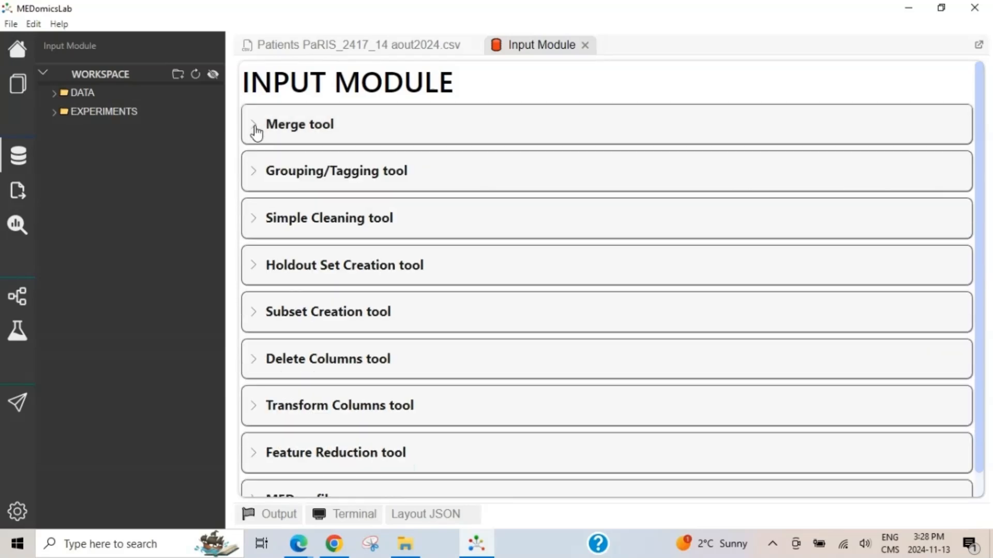
click(254, 176)
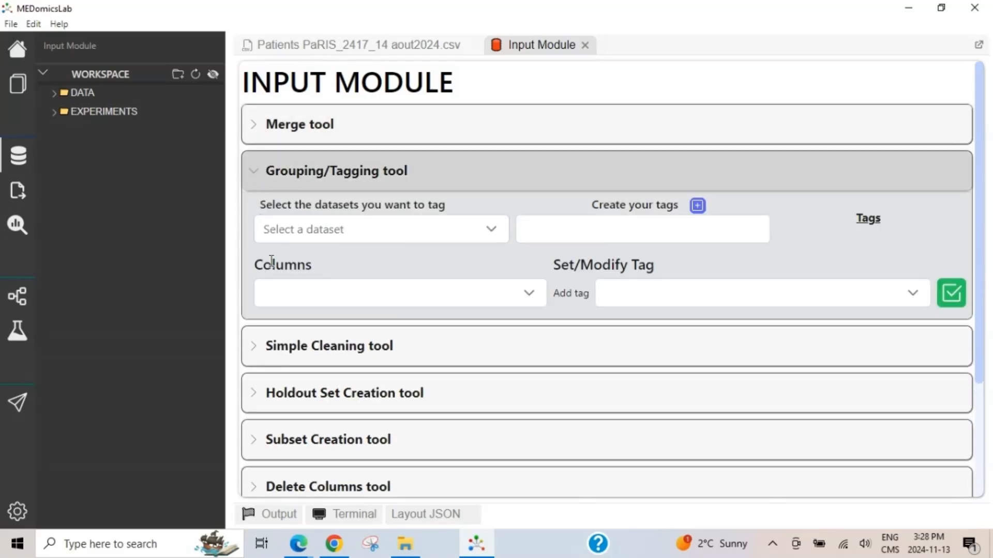
click(355, 50)
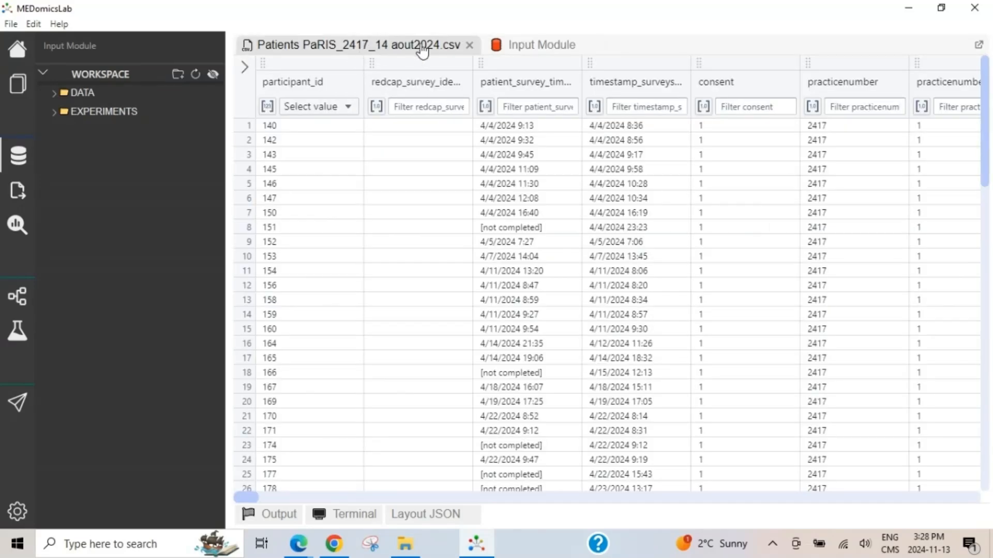
click(545, 44)
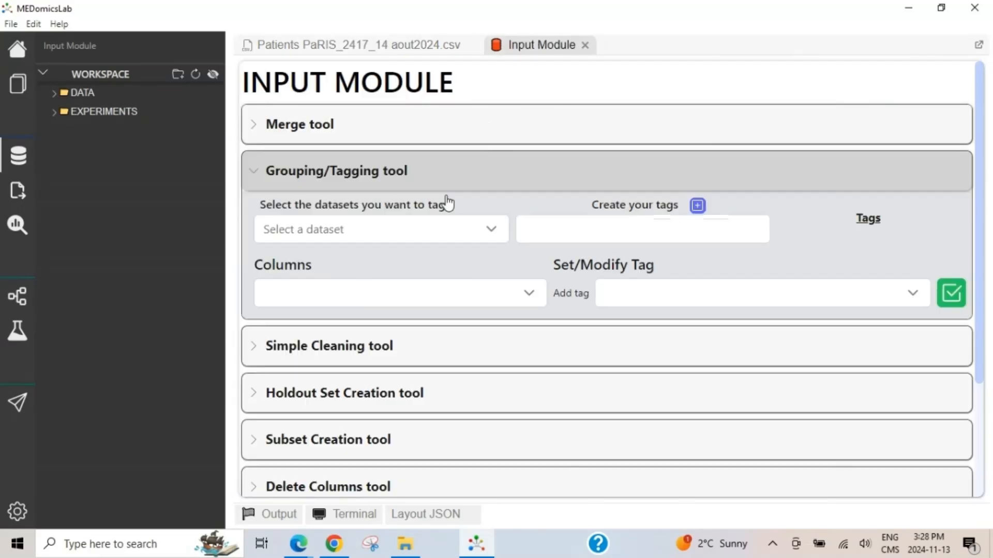
click(427, 230)
click(378, 381)
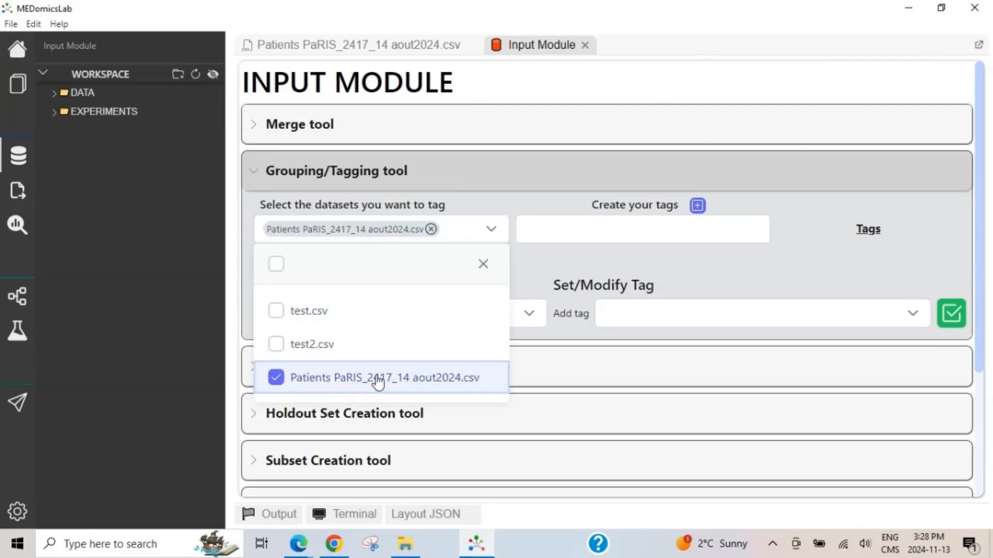
Step: Select the participant_id and q_age columns of the patient dataset for tagging
click(579, 226)
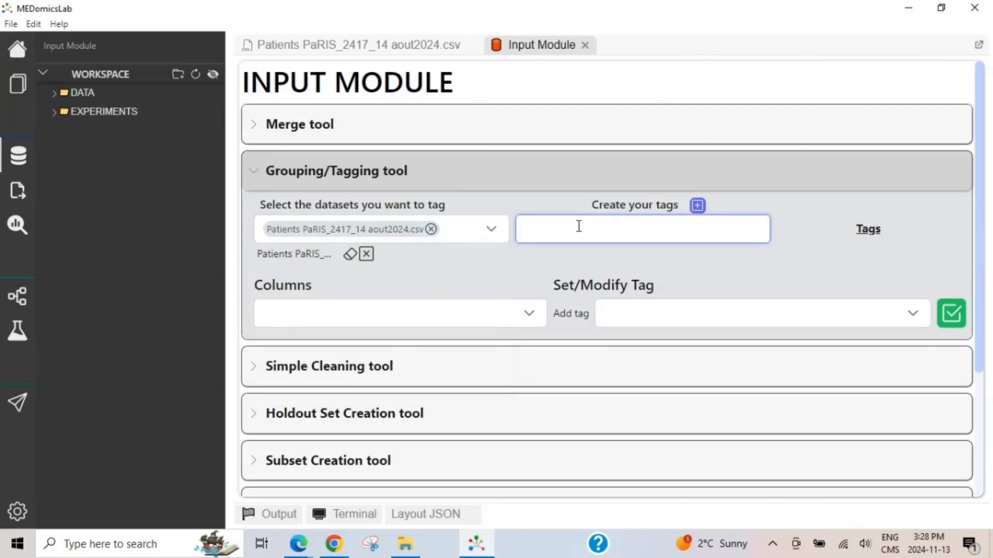
click(527, 316)
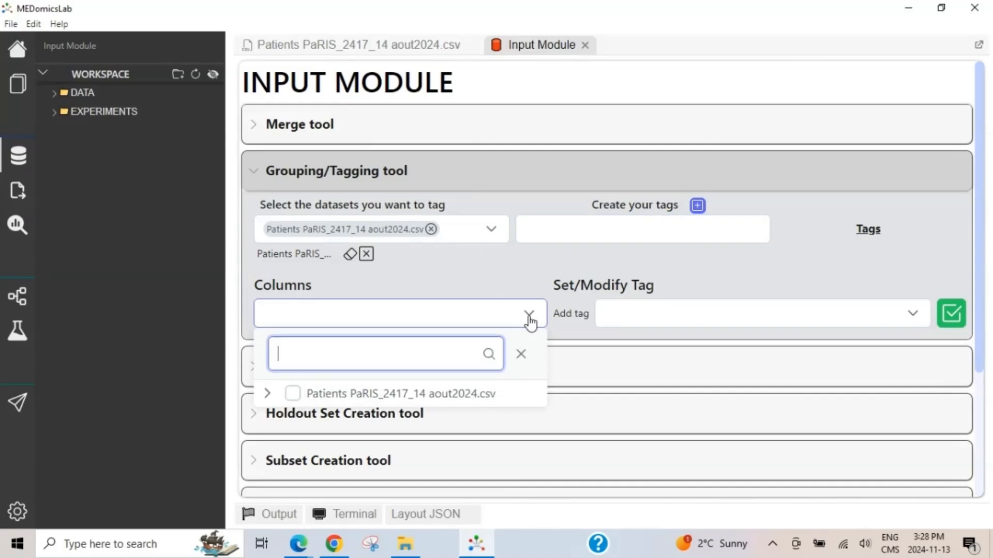
click(267, 393)
scroll(325, 184, down, 2)
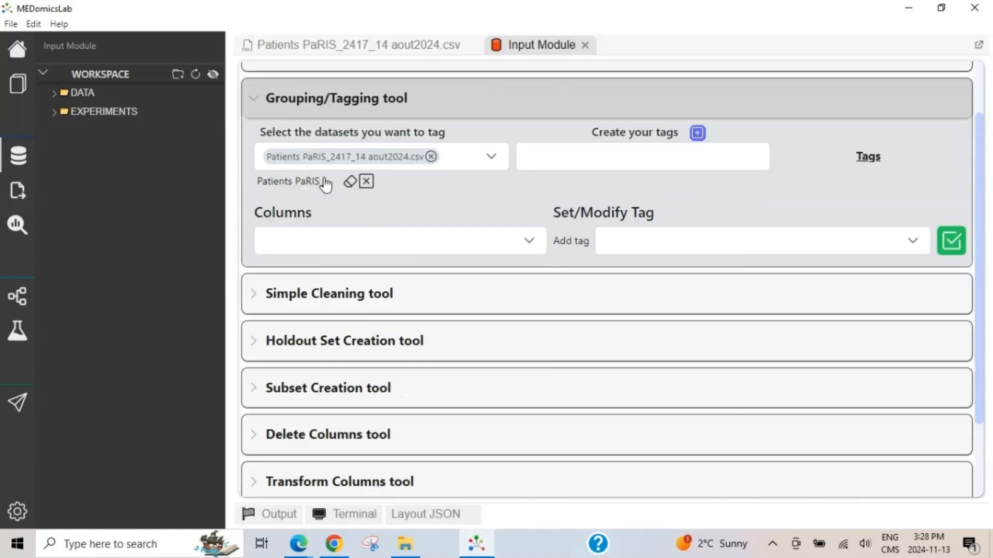
click(274, 239)
click(305, 122)
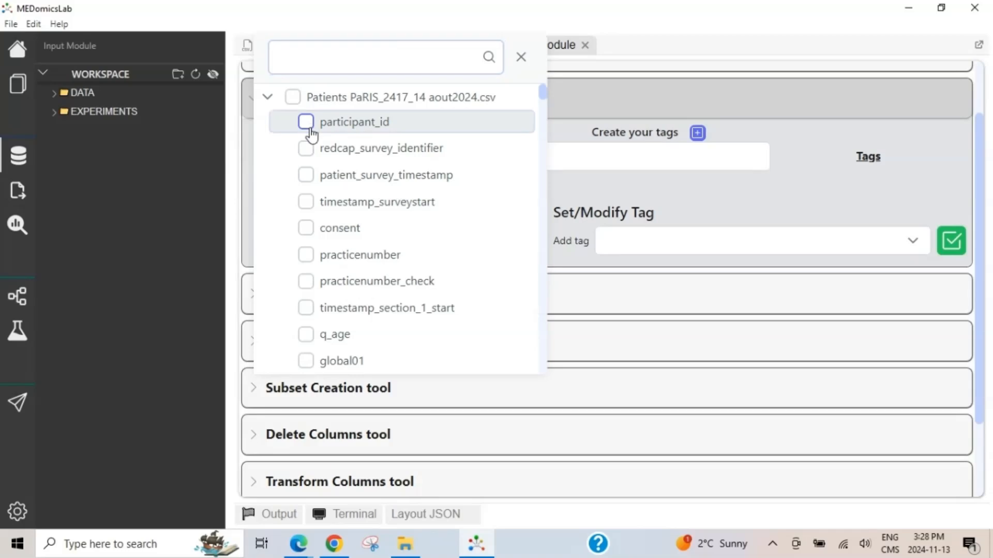
click(308, 336)
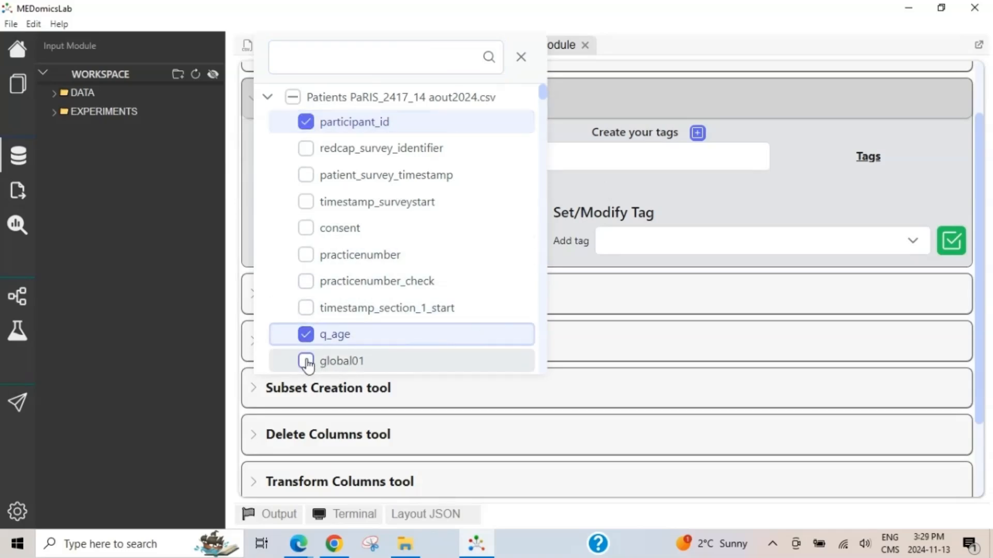
Step: Create the demographics, radiographics, radiomics, pathology and therapy tags, and apply demographics to the selected columns, overwriting existing tags
click(690, 213)
click(697, 133)
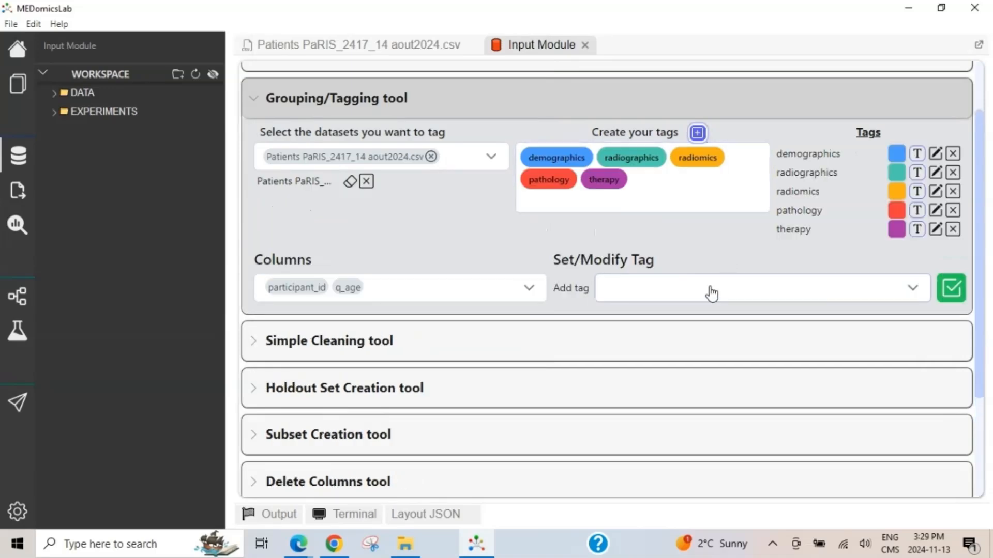
click(712, 293)
click(616, 372)
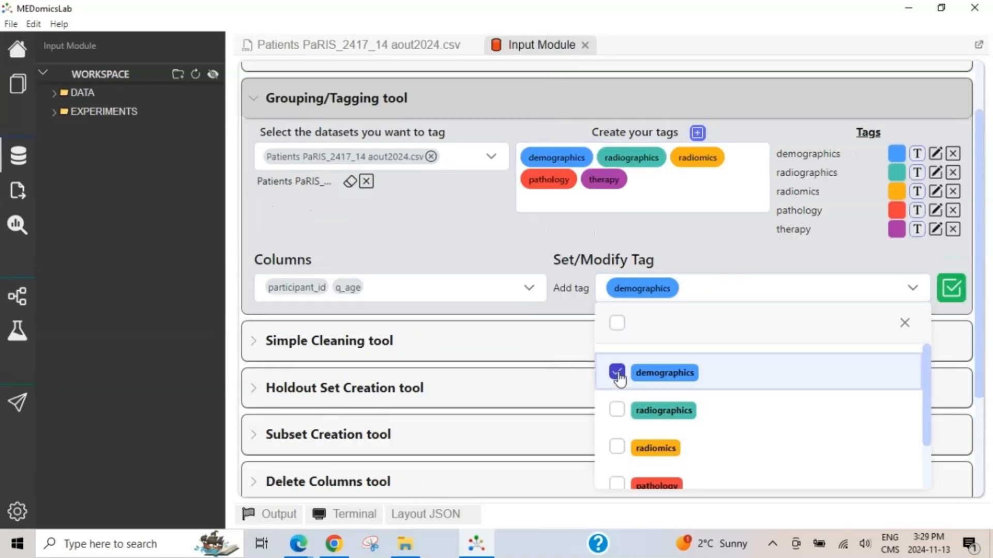
click(784, 261)
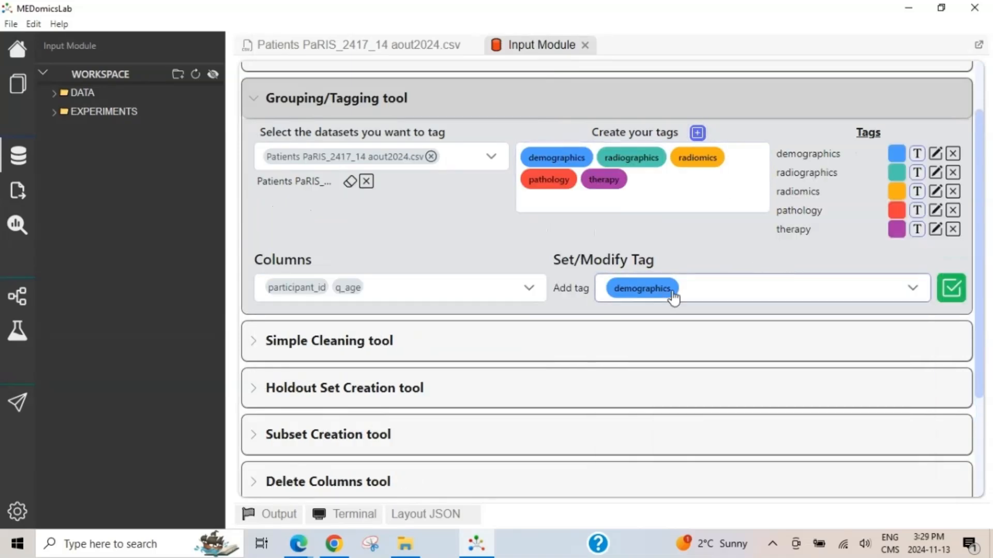
click(951, 290)
click(927, 371)
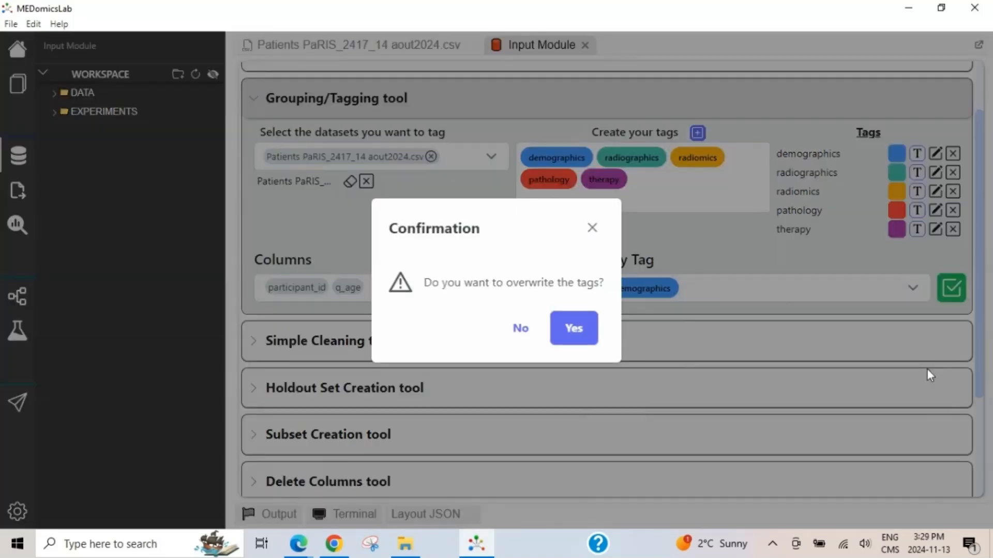
click(574, 329)
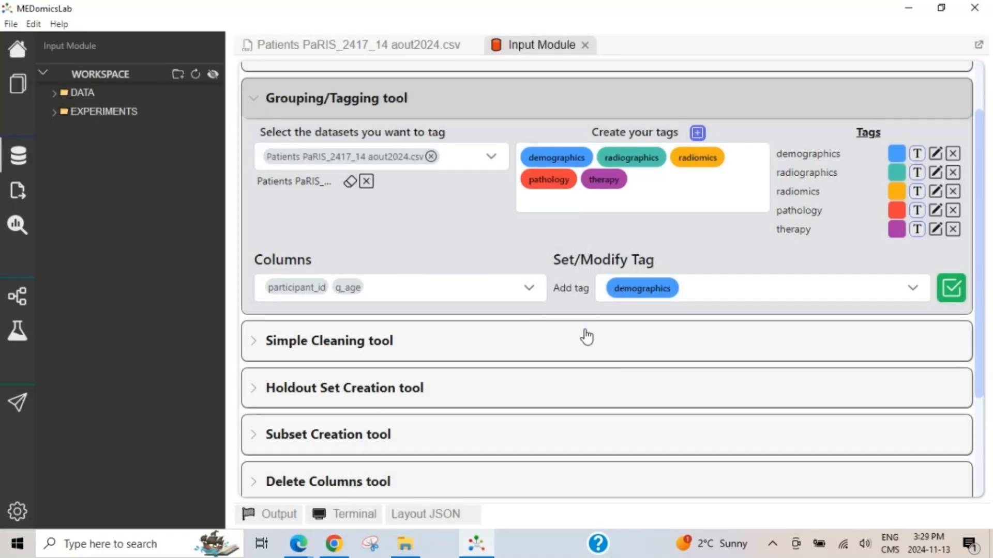
Step: Check the tags on the participant_id and q_age columns in the Patients PaRIS_2417_14 aout2024.csv table
click(379, 51)
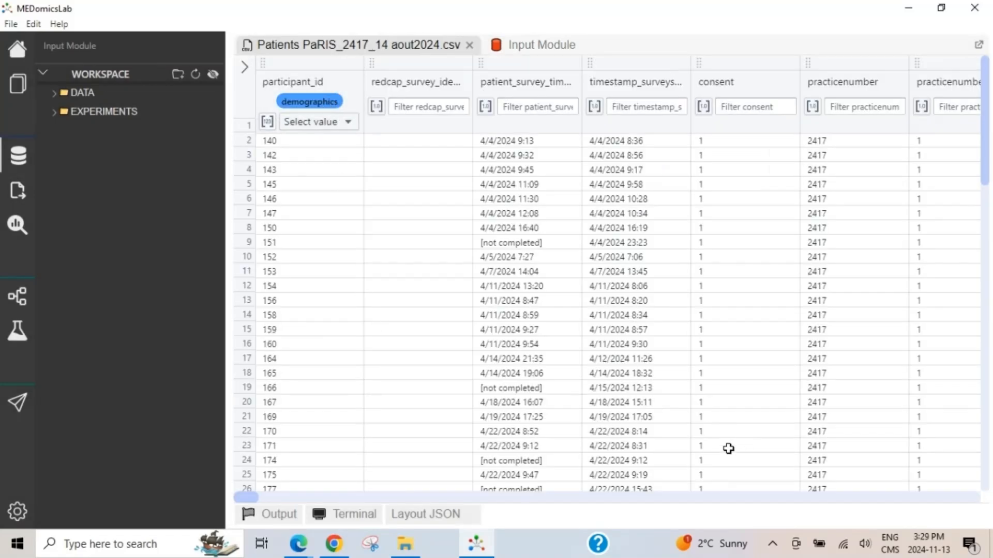
click(387, 141)
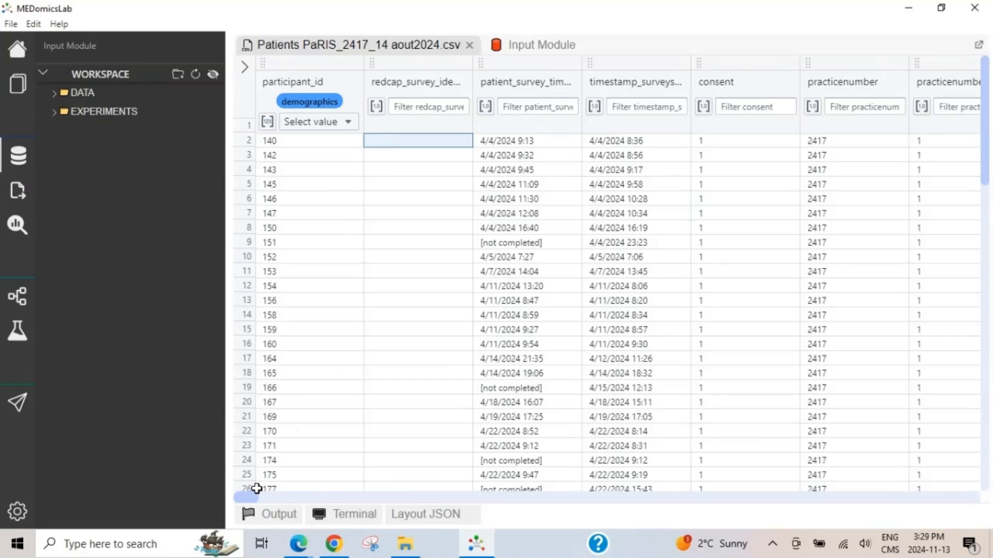
drag(257, 497, 279, 499)
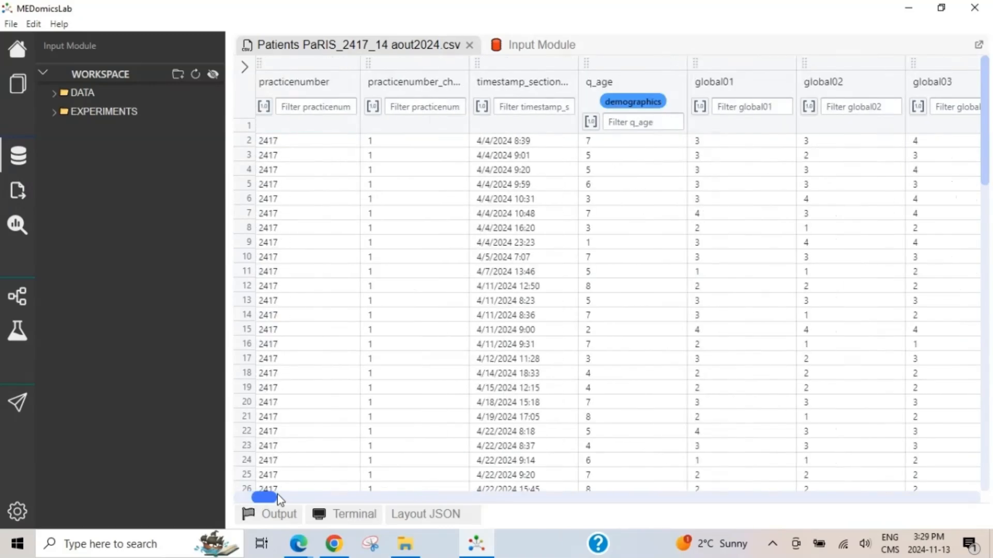
scroll(474, 293, right, 4)
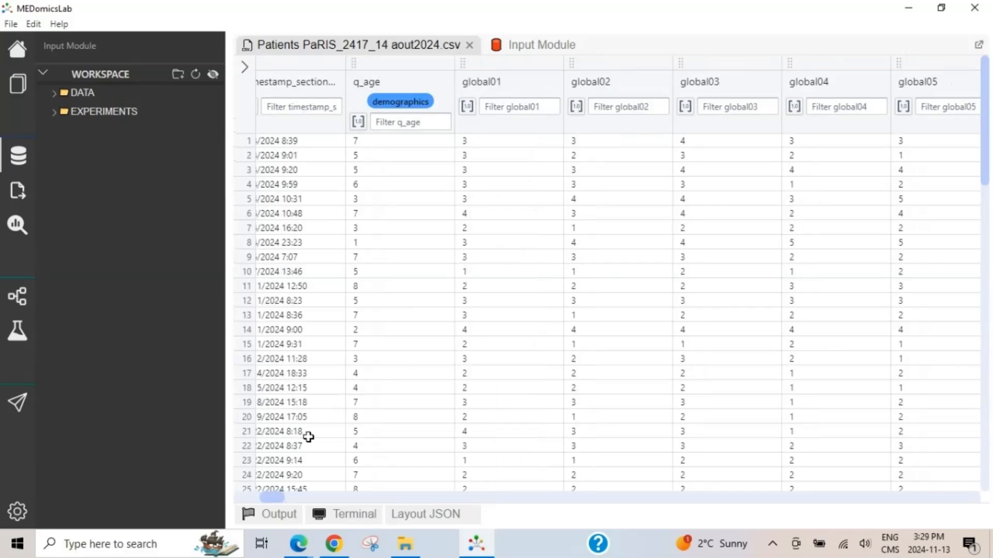
drag(275, 498, 210, 498)
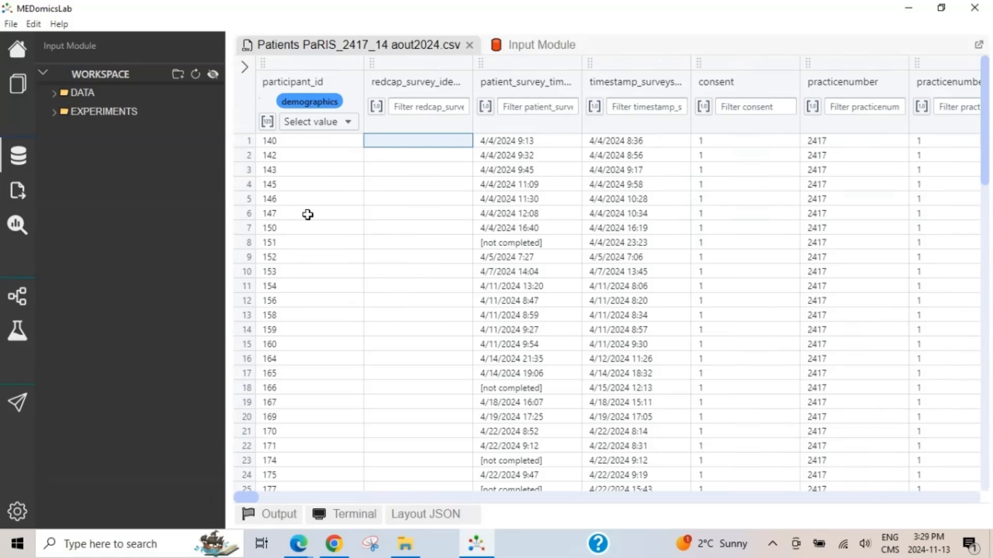
Step: Return to the Input Module and look through the Simple Cleaning, Holdout Set Creation, Subset Creation and Delete Columns tools
click(532, 57)
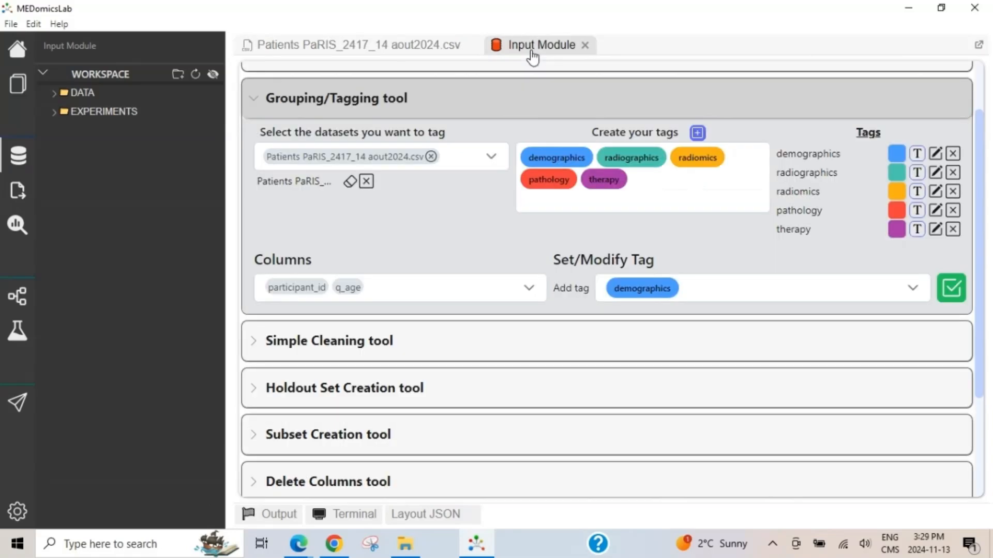
click(254, 97)
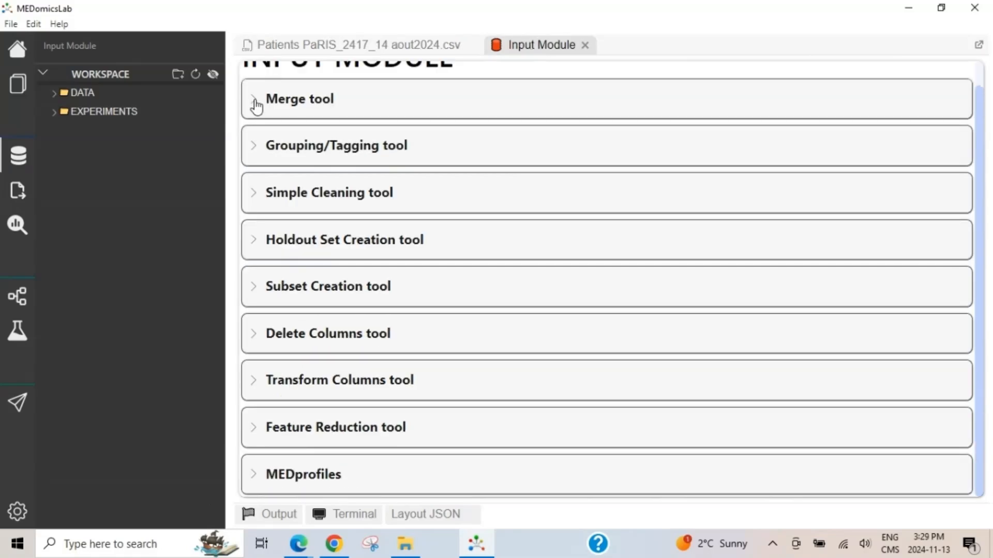
click(254, 195)
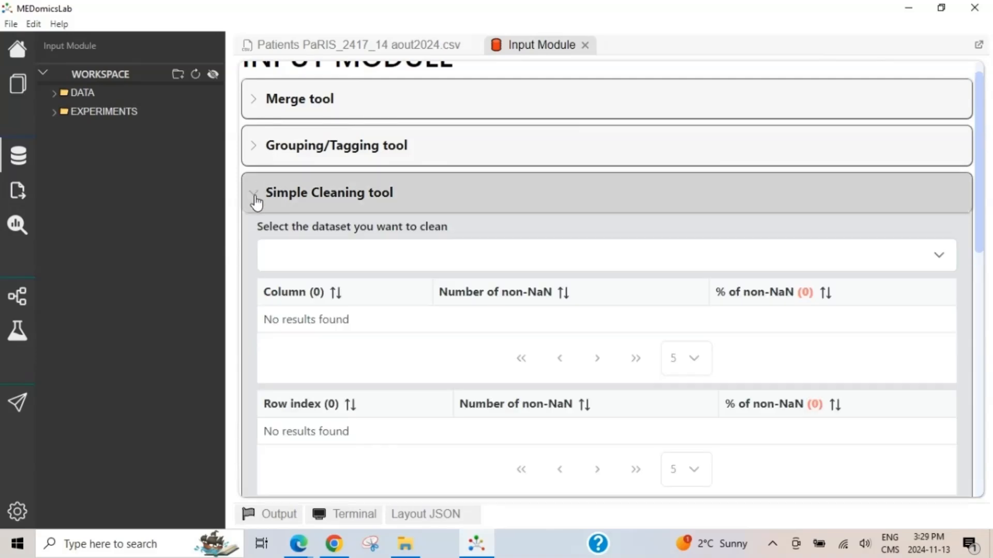
scroll(335, 305, down, 1)
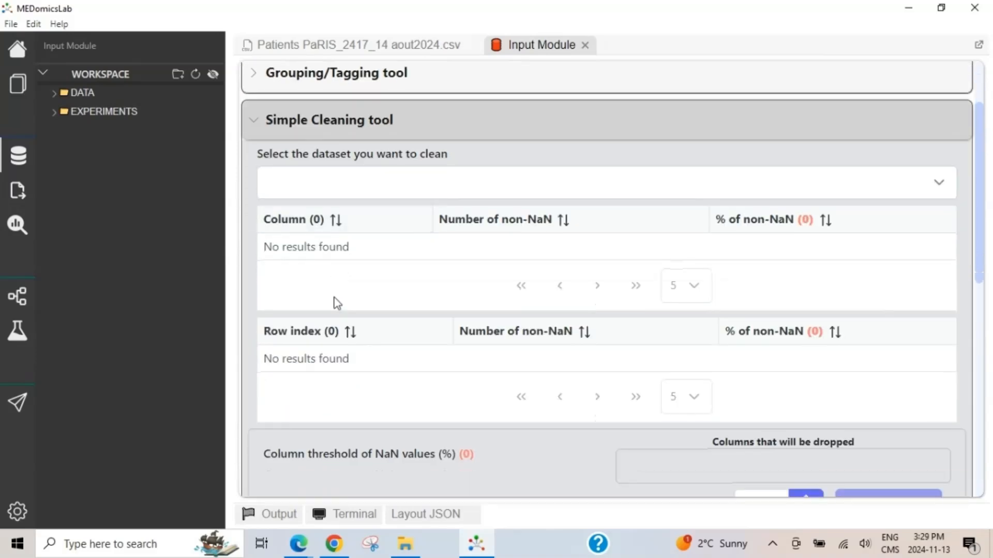
click(259, 124)
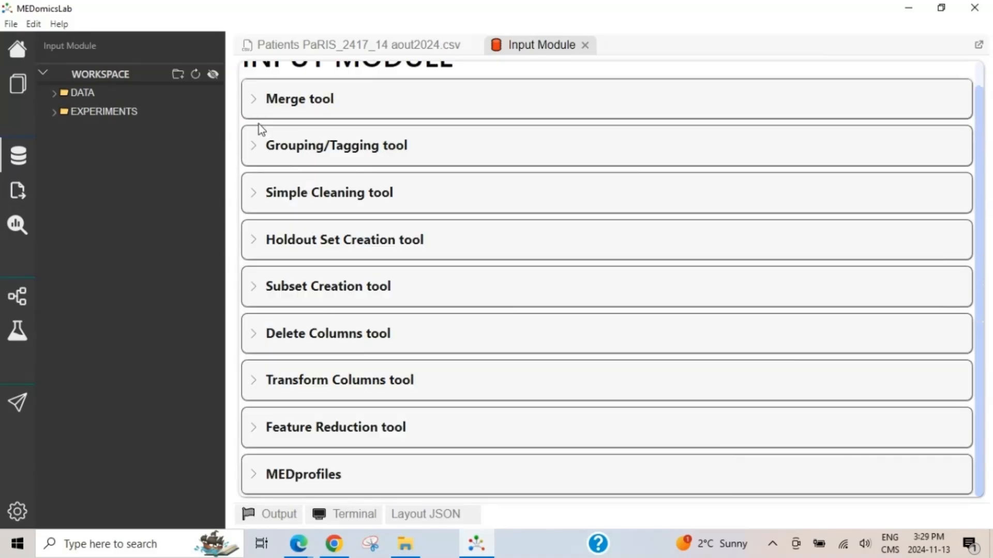
click(259, 250)
scroll(257, 251, down, 2)
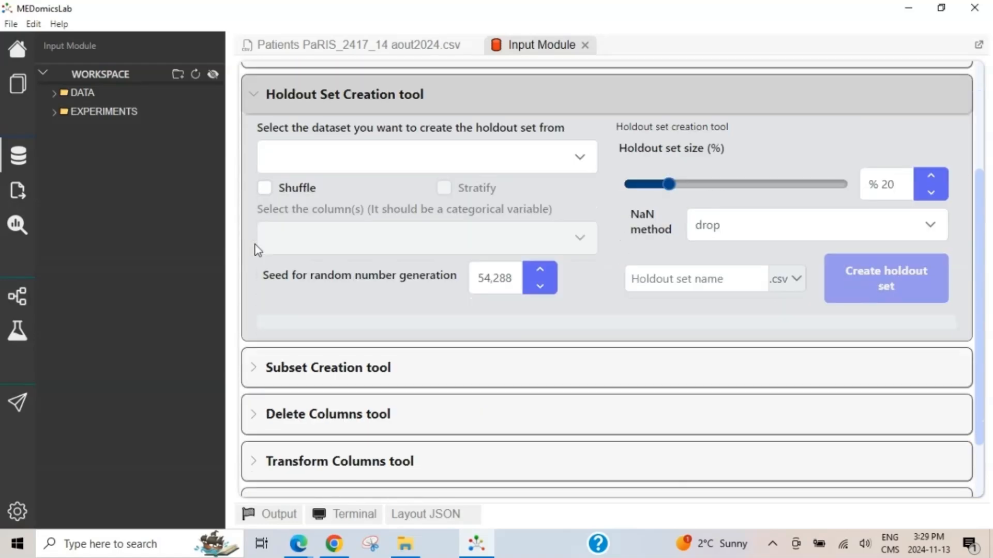
click(252, 368)
scroll(251, 370, down, 1)
scroll(252, 371, down, 5)
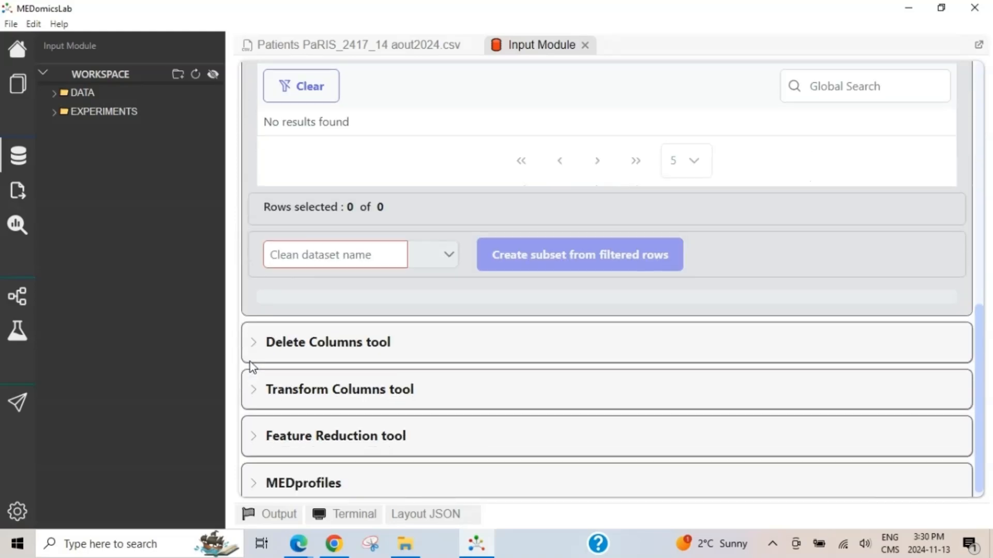
click(253, 333)
scroll(269, 321, down, 3)
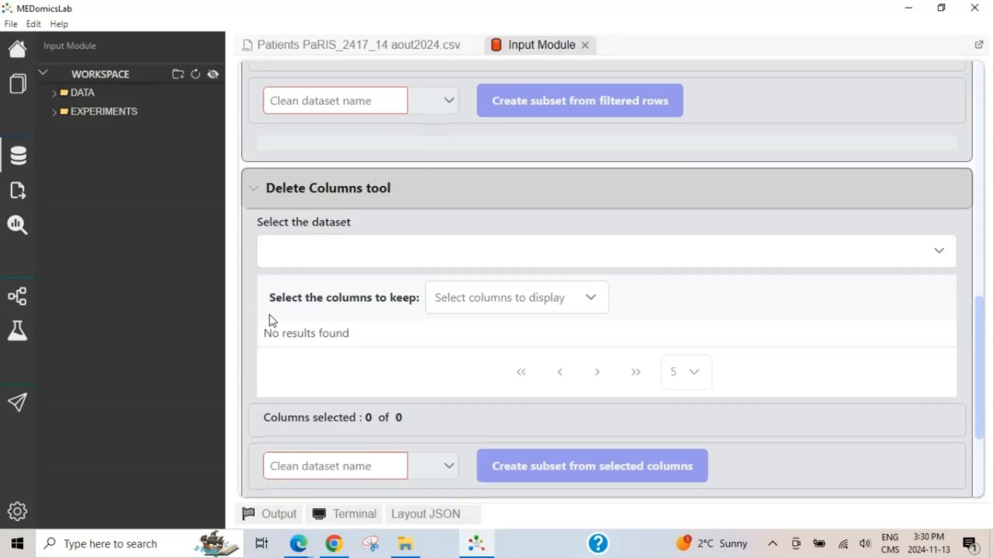
Step: Load Patients PaRIS_2417_14 aout2024.csv into the Delete Columns tool, look through the columns to keep, and collapse the tool
click(354, 263)
click(356, 268)
click(468, 301)
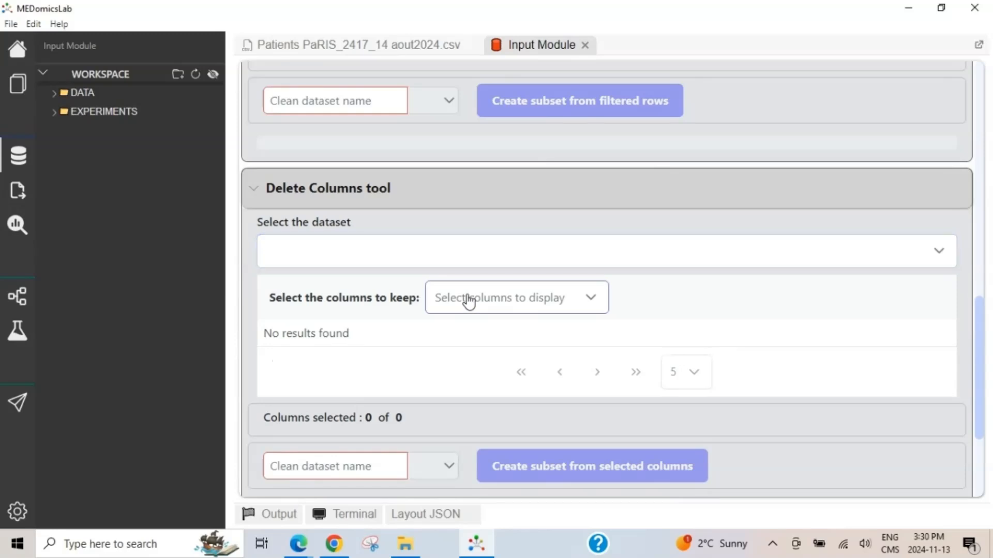
click(327, 257)
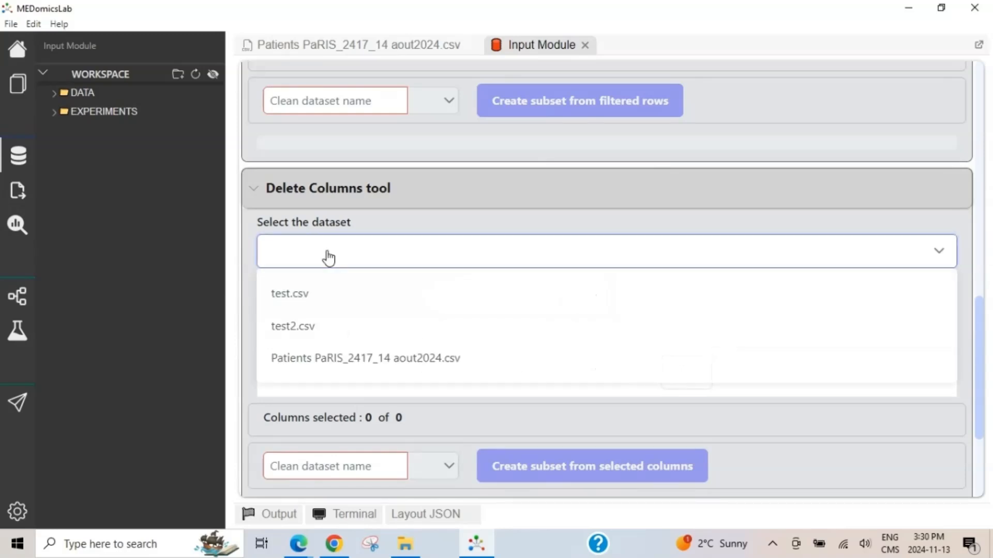
click(327, 357)
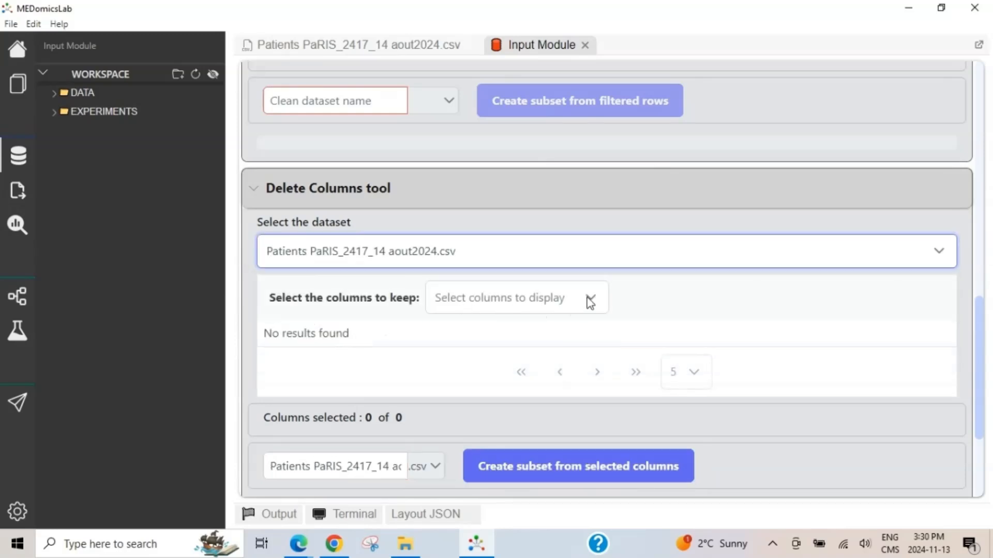
click(511, 306)
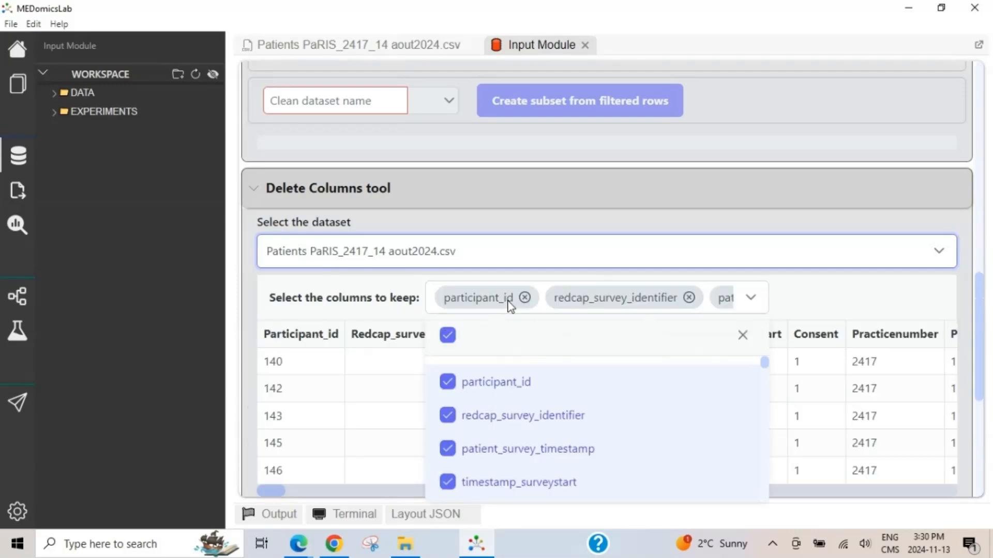
scroll(481, 396, down, 4)
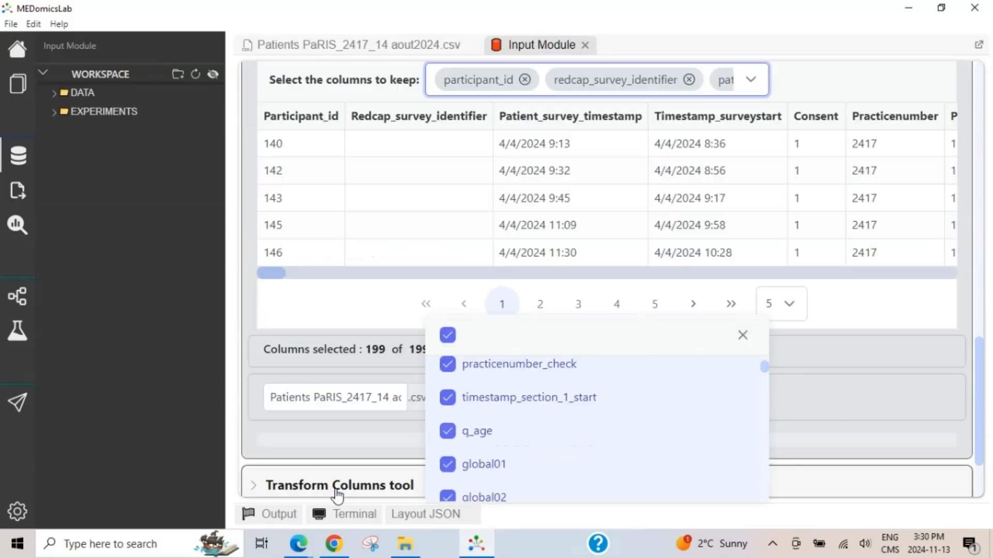
click(336, 347)
scroll(336, 349, up, 3)
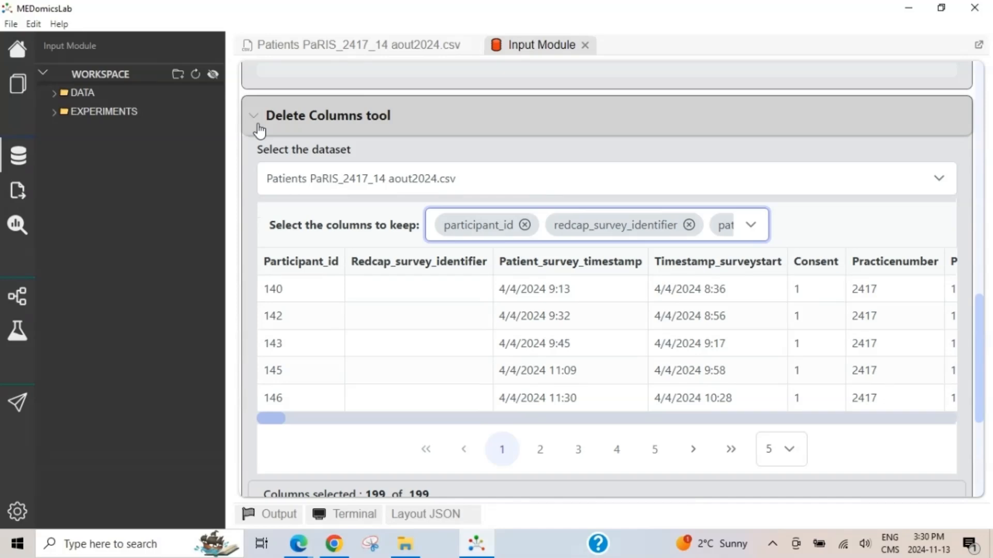
click(255, 126)
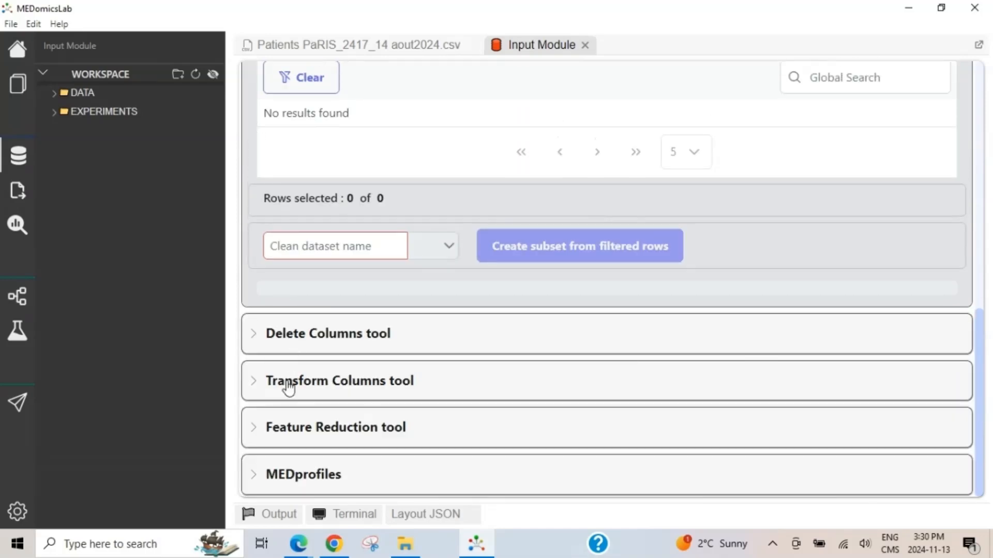
Step: Load Patients PaRIS_2417_14 aout2024.csv into the Transform Columns tool and look through its column and transformation options
click(289, 387)
scroll(284, 379, down, 4)
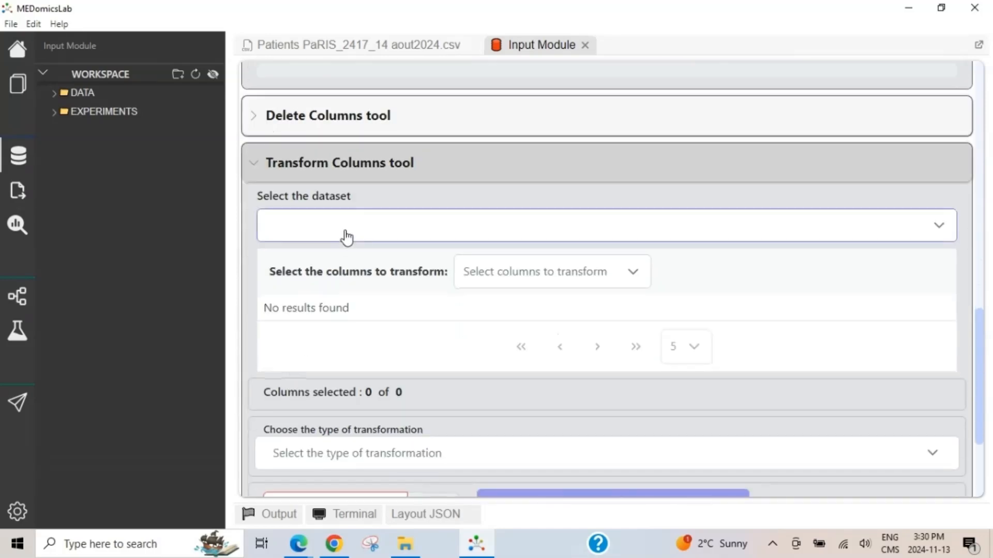
click(347, 237)
click(312, 331)
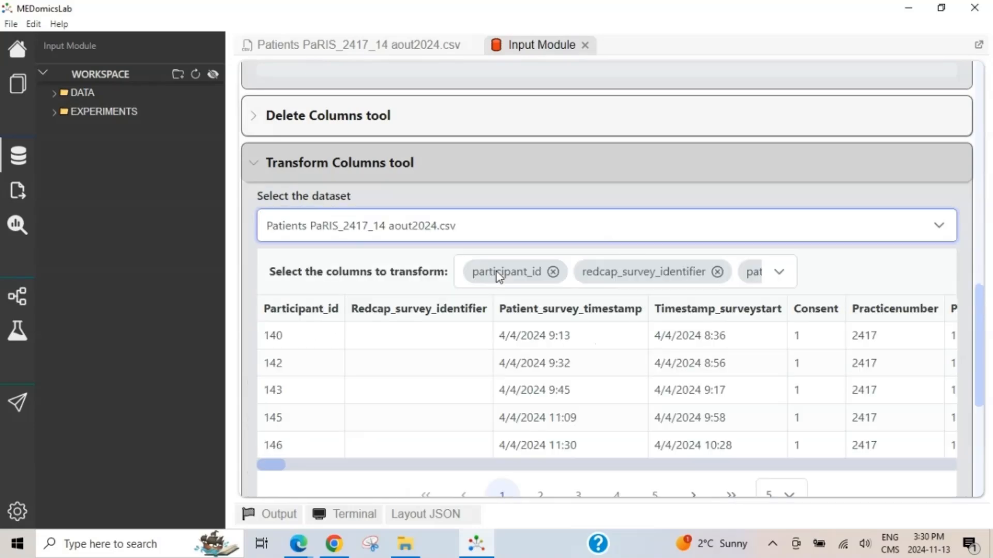
scroll(463, 350, down, 1)
scroll(465, 351, down, 5)
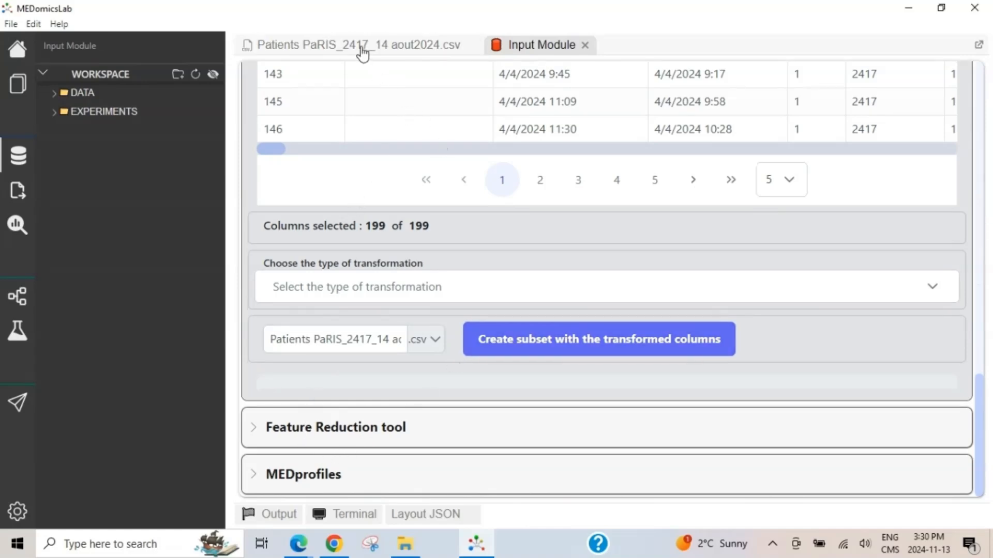
Step: Look at the tagged patient table and extraction options, then generate a D-Tale report for Patients PaRIS_2417_14 aout2024.csv in the Exploratory module
click(315, 48)
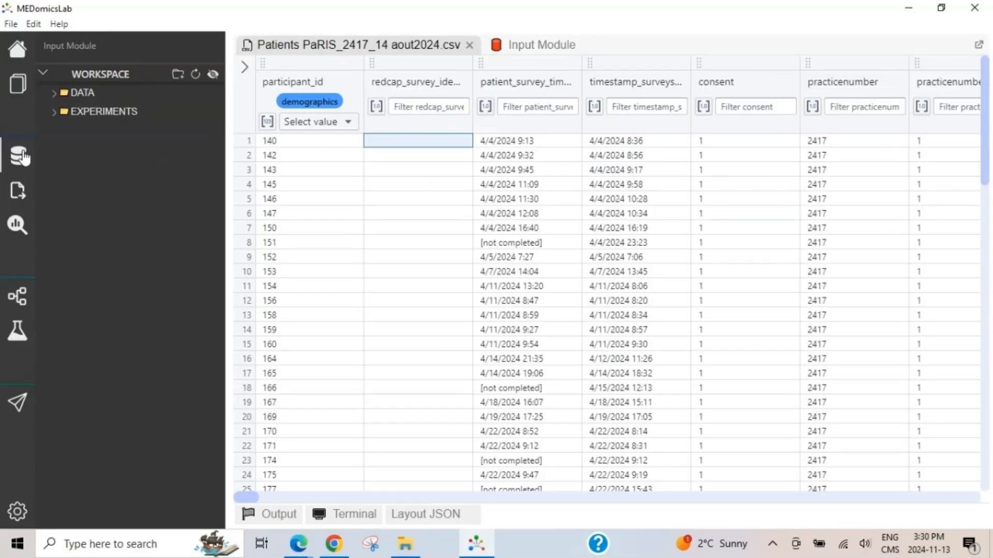
click(19, 195)
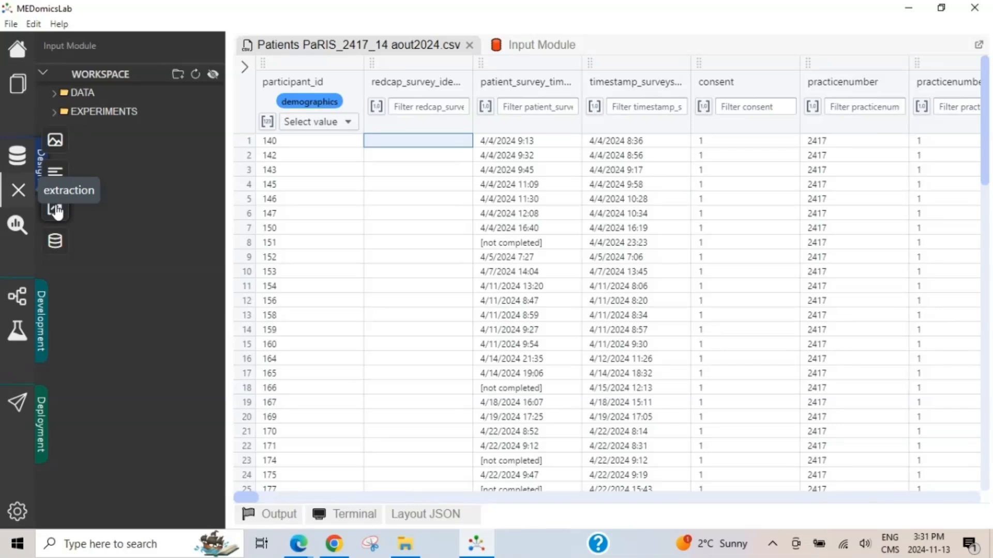
click(18, 227)
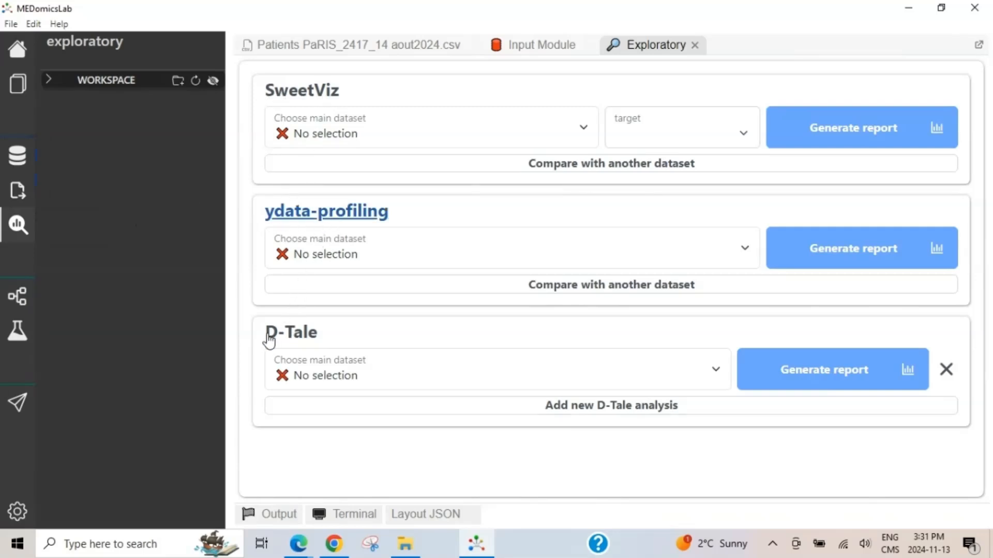
click(376, 374)
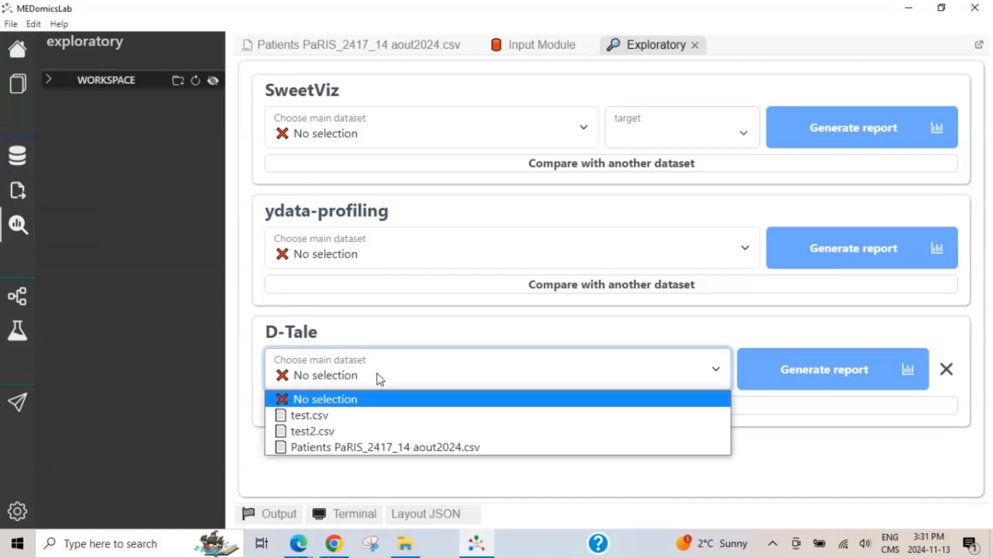
click(401, 444)
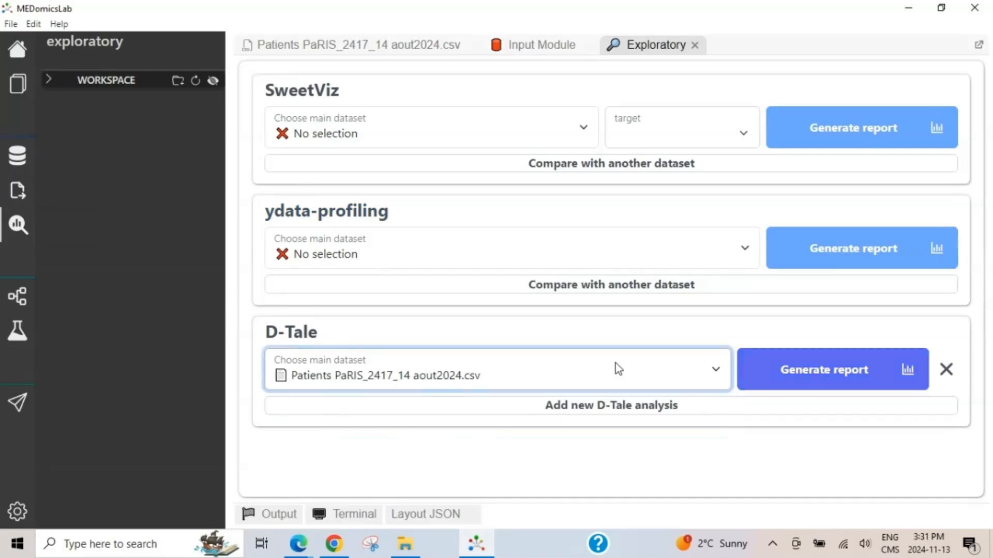
click(808, 376)
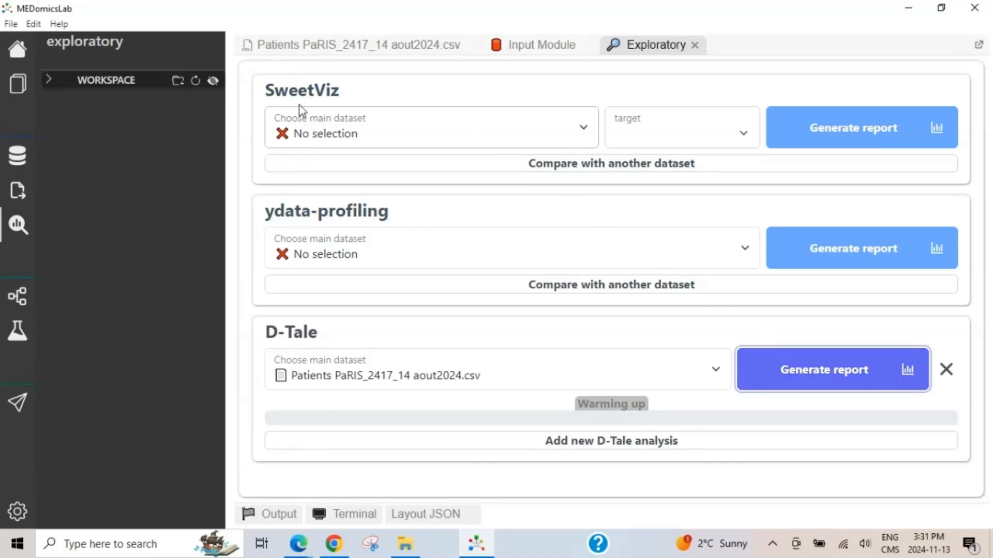
Step: Generate a ydata-profiling report with Patients PaRIS_2417_14 aout2024.csv as the main dataset
click(336, 135)
click(336, 134)
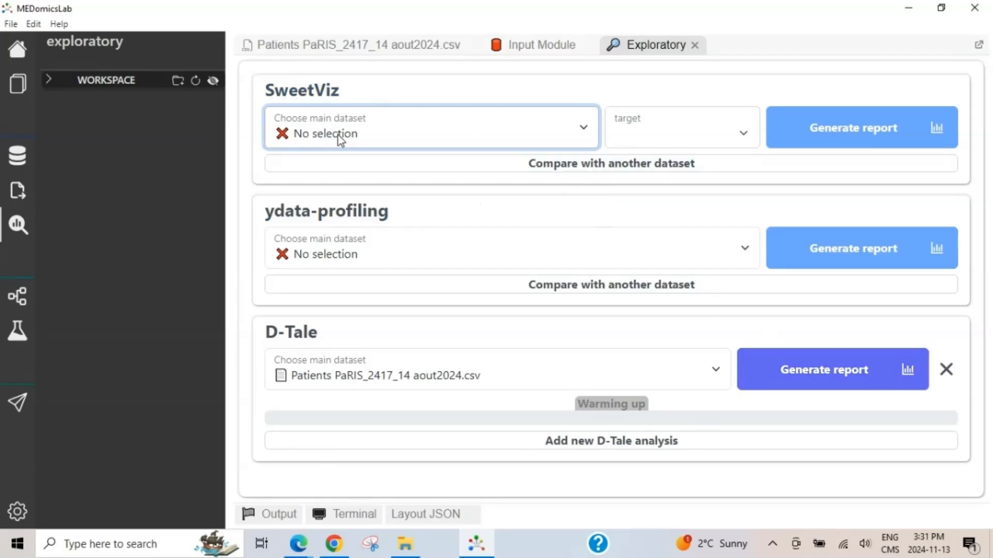
click(350, 253)
click(350, 252)
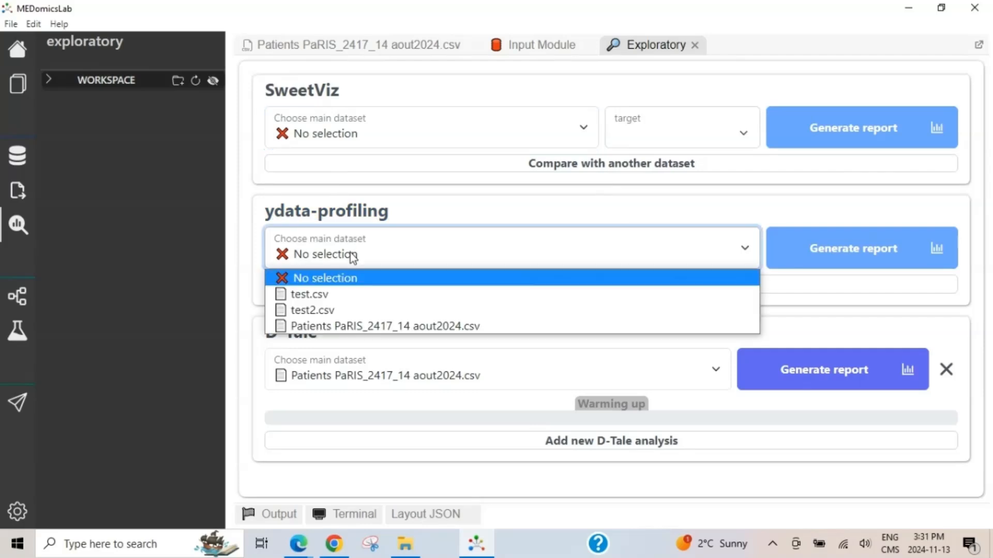
click(365, 325)
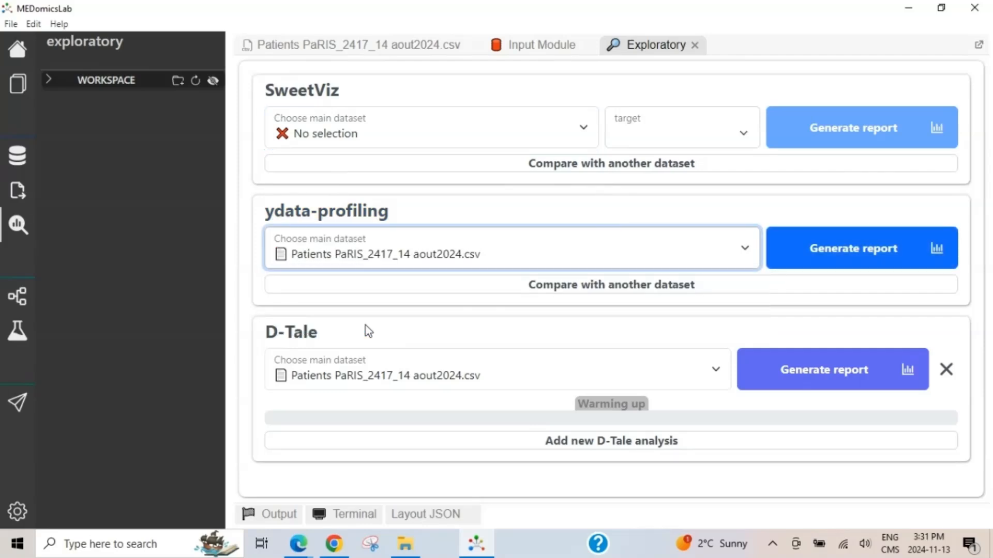
click(843, 258)
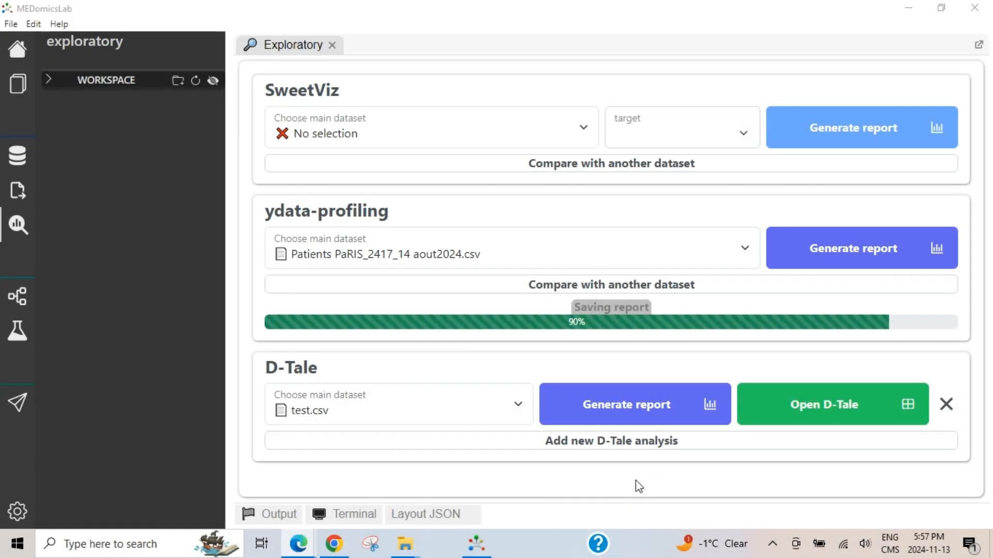
Step: Open the D-Tale analysis of test.csv, look through its menus, and open the Describe view
click(792, 414)
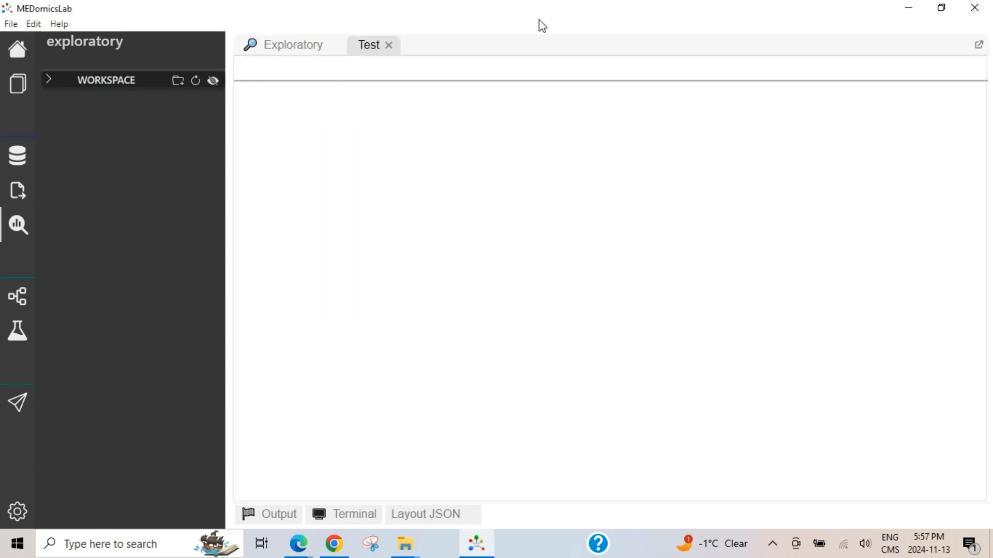
drag(340, 497, 315, 497)
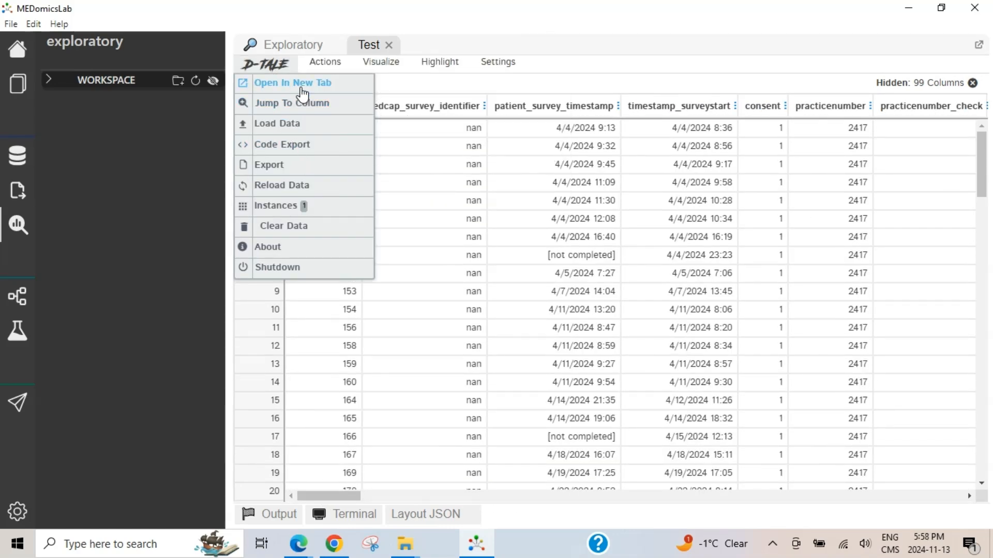
mouse_move(439, 62)
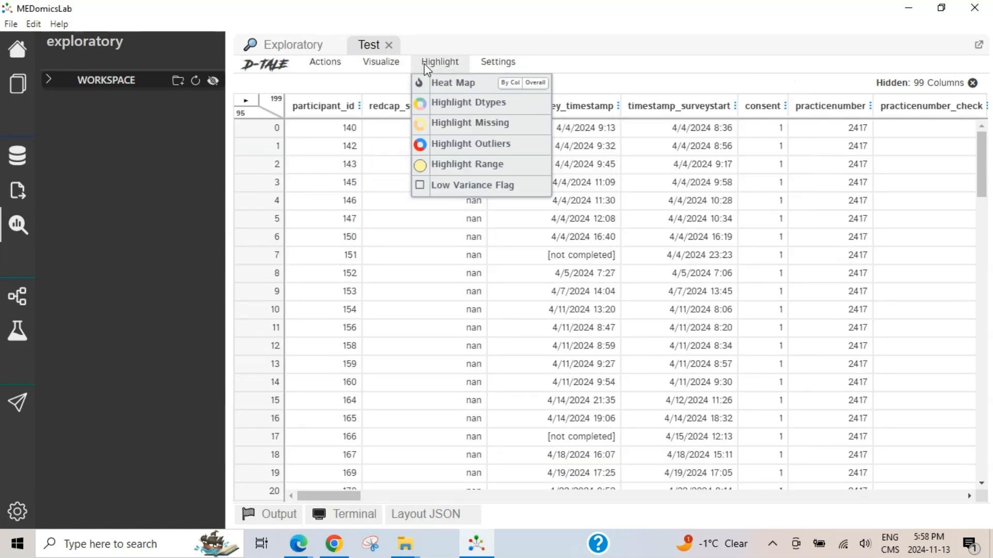
mouse_move(381, 61)
click(383, 81)
click(731, 58)
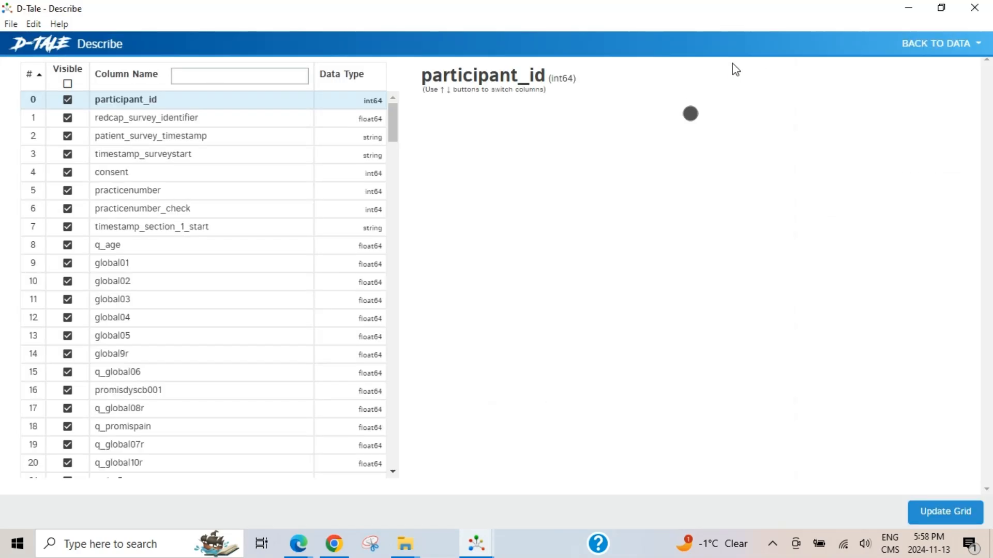
Step: Examine the histogram, value counts and descriptive statistics of the participant_id column
click(491, 113)
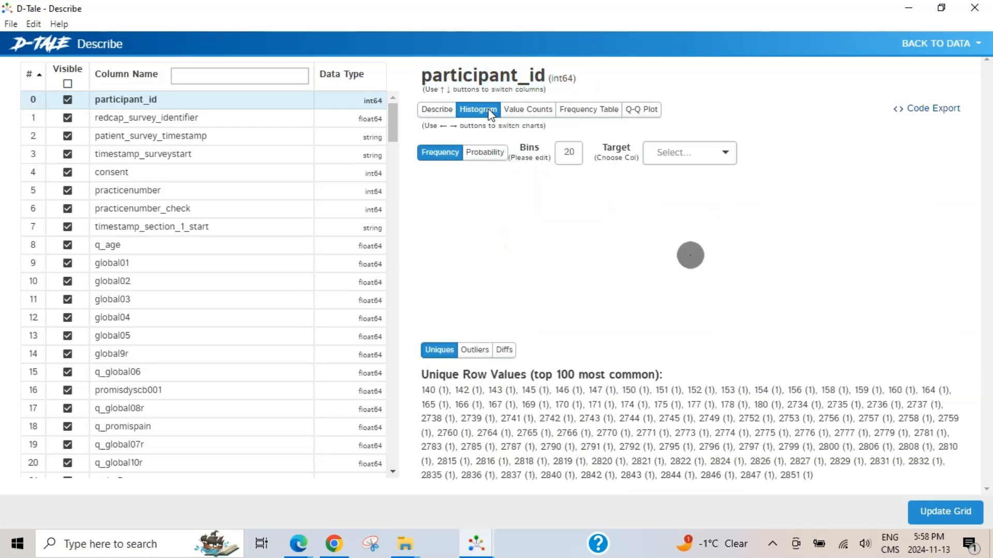
click(531, 113)
key(Right)
click(444, 110)
Step: Examine the descriptive statistics, histogram and categories chart of the q_age column
click(341, 245)
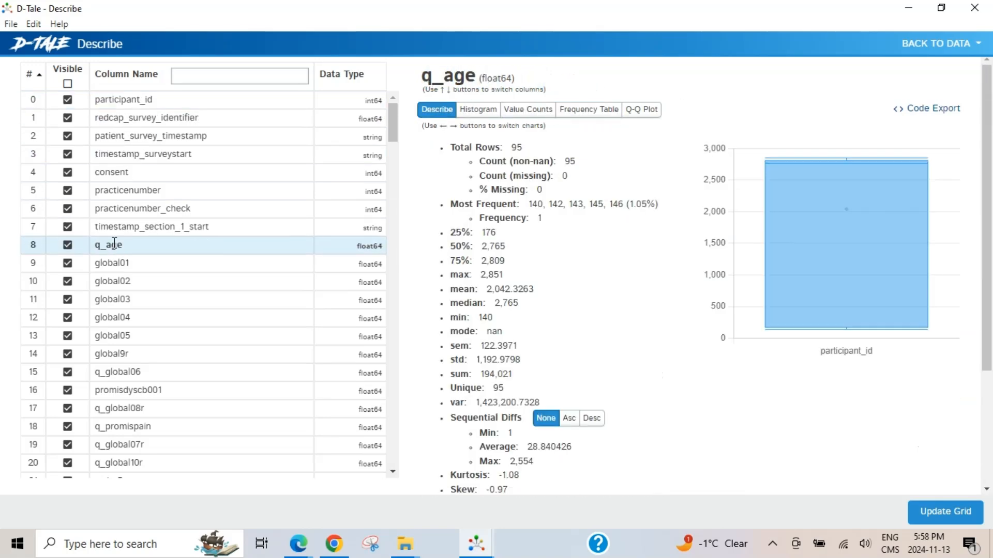
drag(449, 148, 575, 185)
drag(451, 205, 511, 337)
click(510, 340)
key(Right)
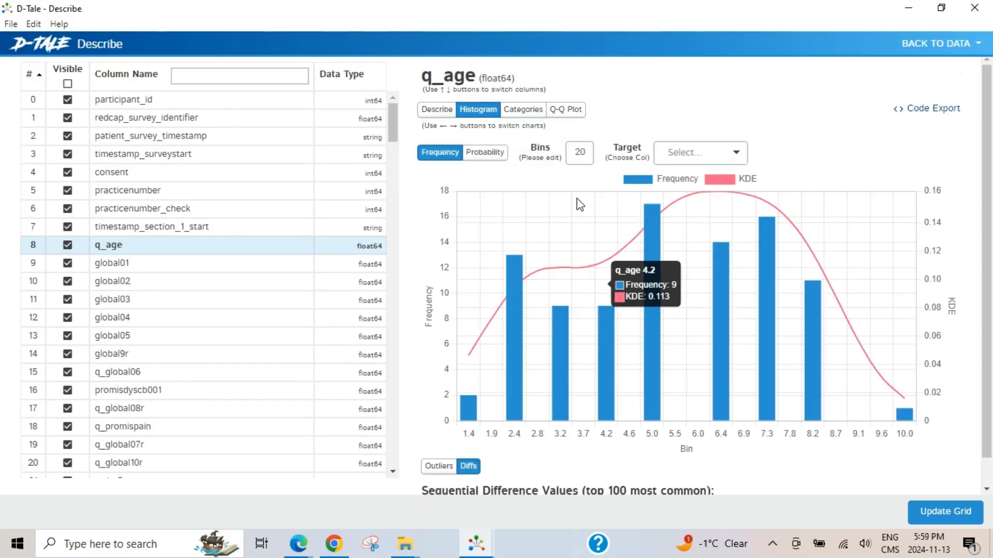
click(523, 110)
key(Left)
key(Left)
Step: Examine the statistics of the global05 column and its histogram with global01 as the target
click(166, 336)
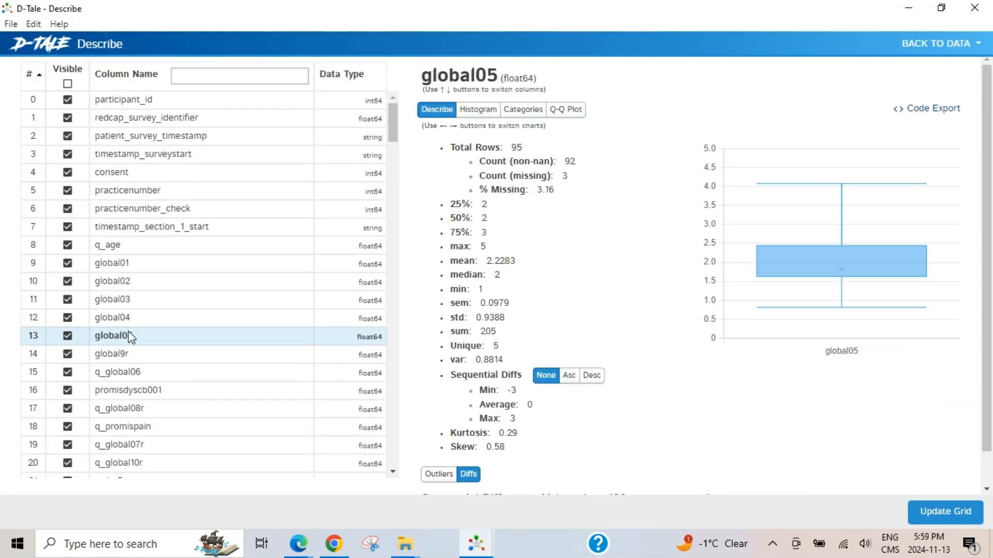
mouse_move(790, 248)
click(476, 113)
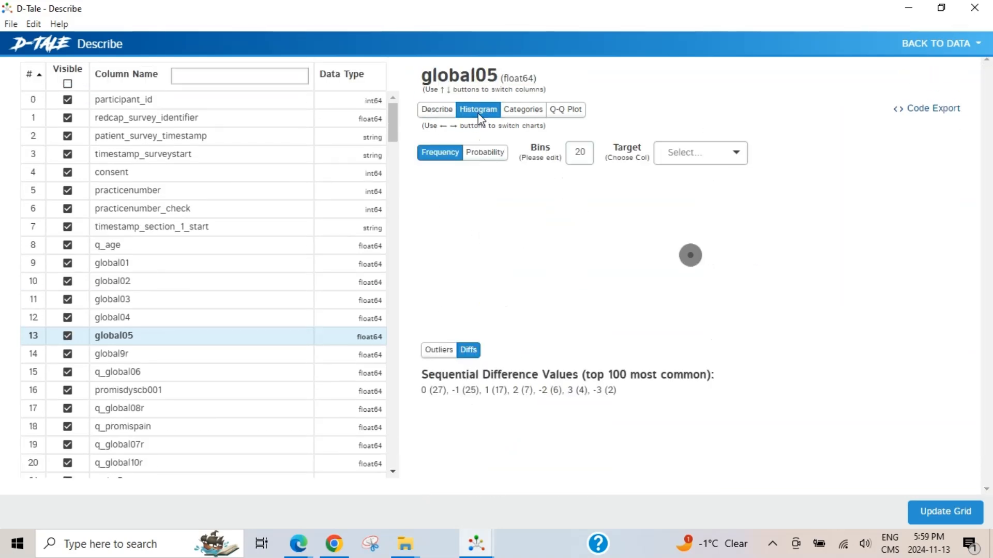
click(690, 153)
click(704, 229)
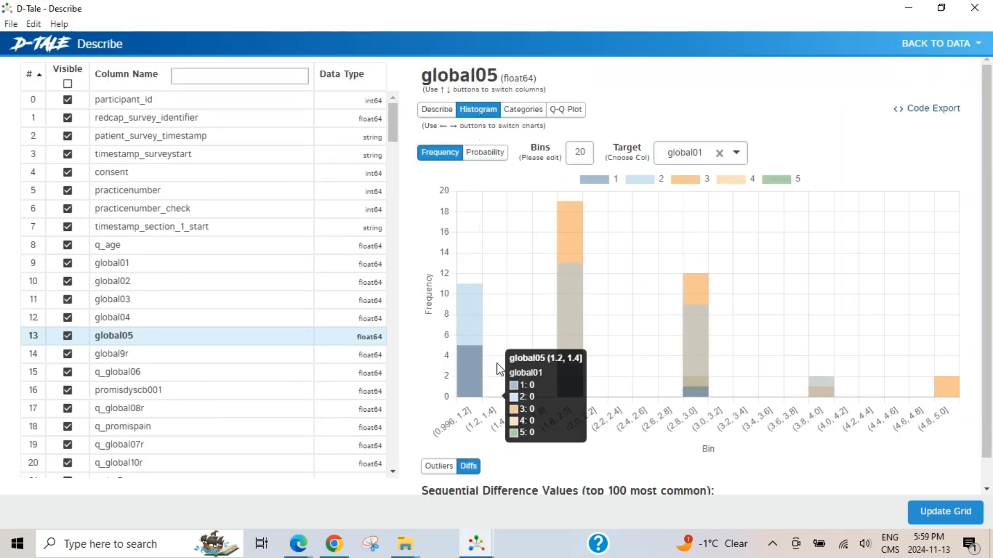
scroll(498, 372, down, 2)
Step: Examine the q_gpps5___3 column through its Q-Q plot, frequency table, value counts, histogram and descriptive statistics
click(222, 343)
scroll(224, 350, down, 20)
click(197, 414)
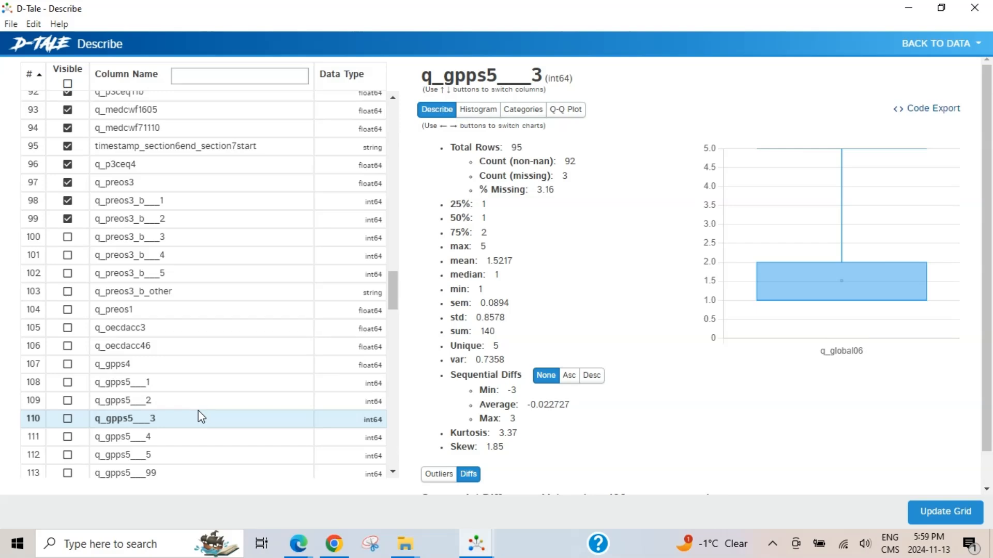
scroll(197, 414, down, 3)
click(641, 109)
click(589, 110)
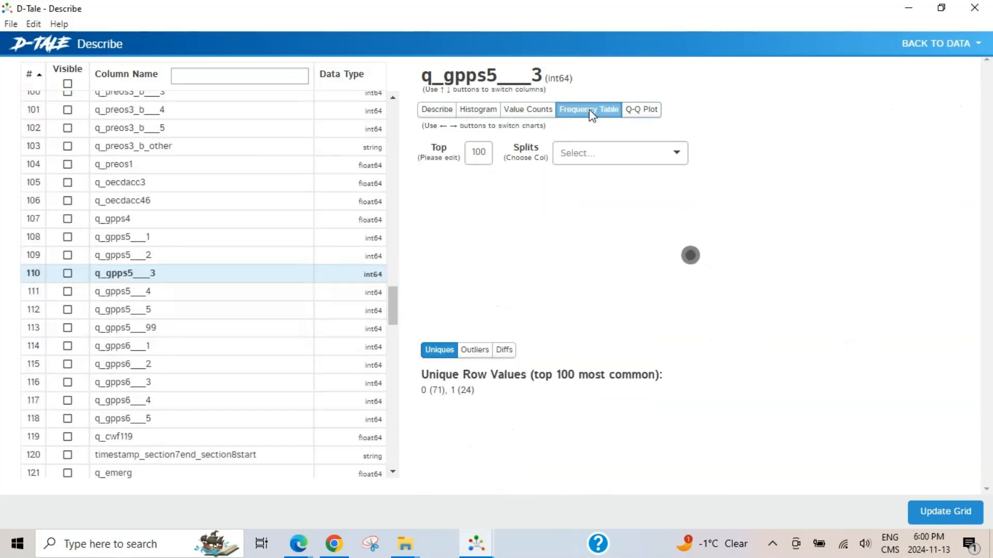
click(527, 109)
click(478, 109)
click(432, 111)
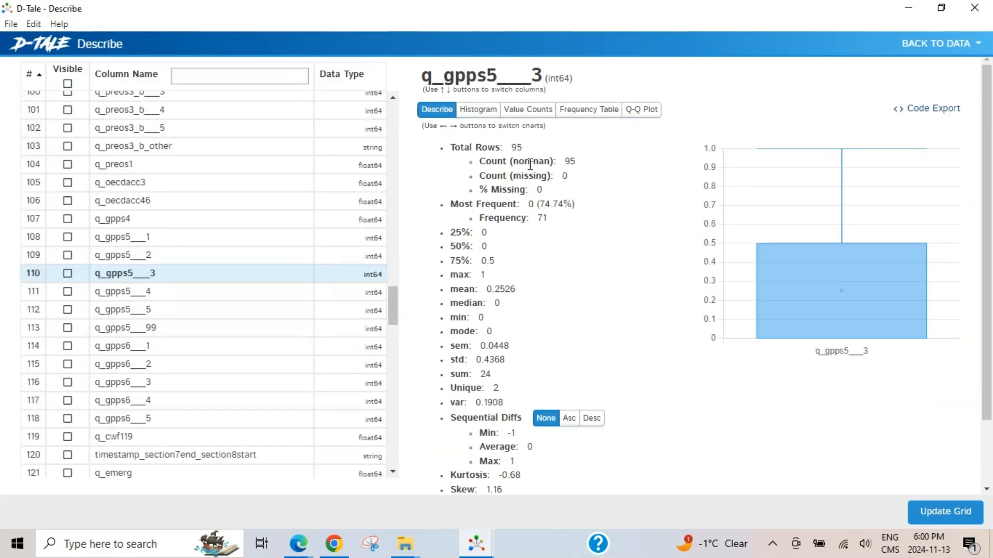
Step: Close the D-Tale Describe window and open the generated ydata-profiling report of the patient dataset
click(974, 8)
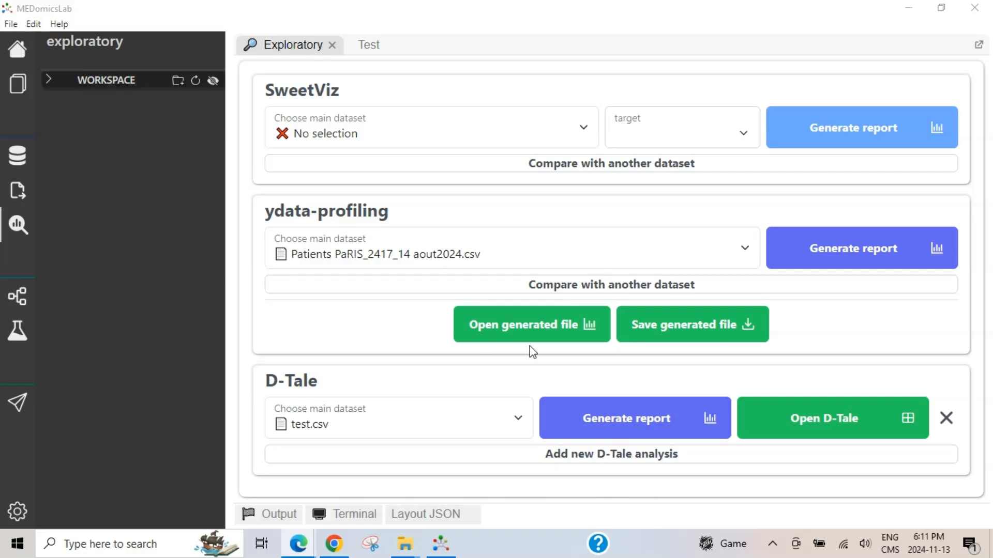
click(527, 336)
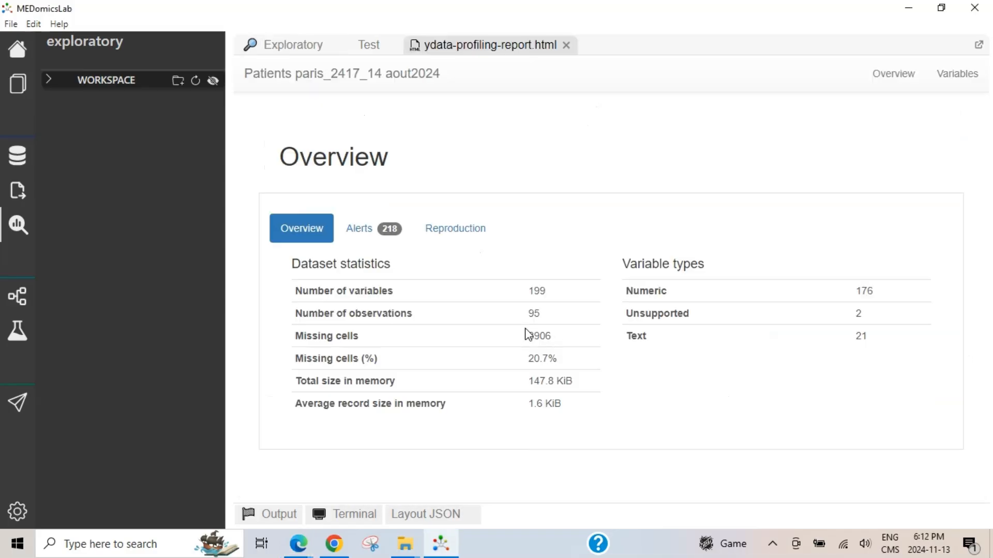
Step: Skim through the variables of the ydata-profiling report and return to its dataset overview
scroll(530, 291, down, 15)
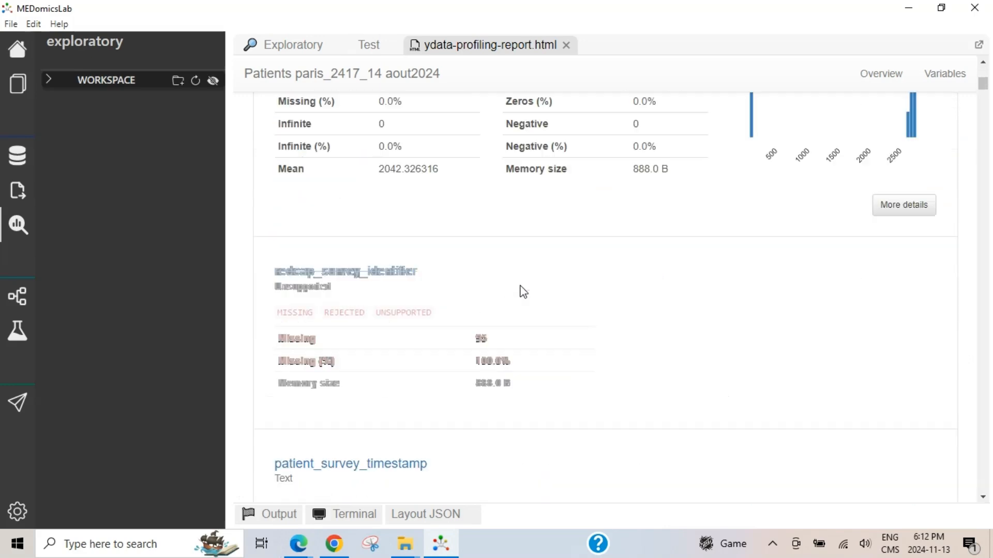
scroll(551, 297, down, 15)
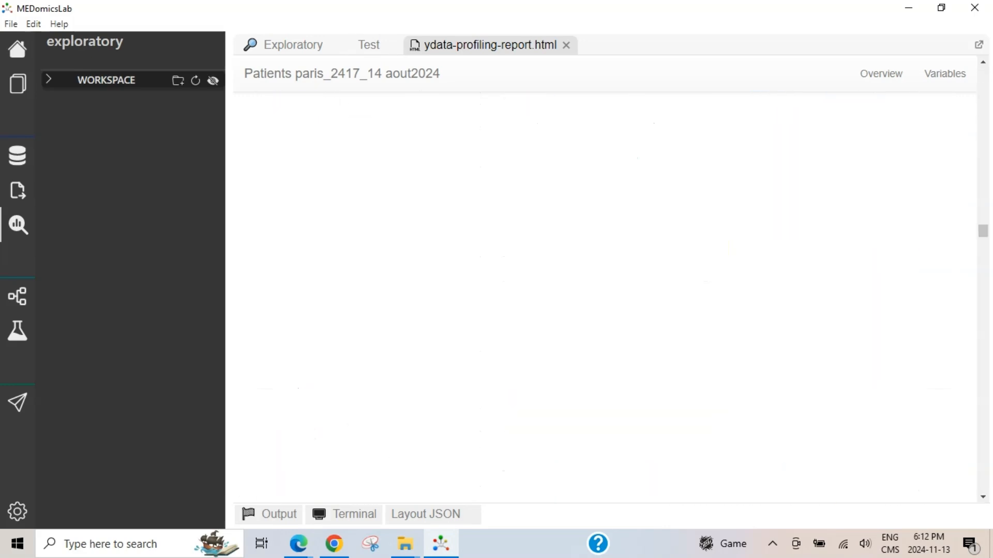
drag(983, 348, 982, 67)
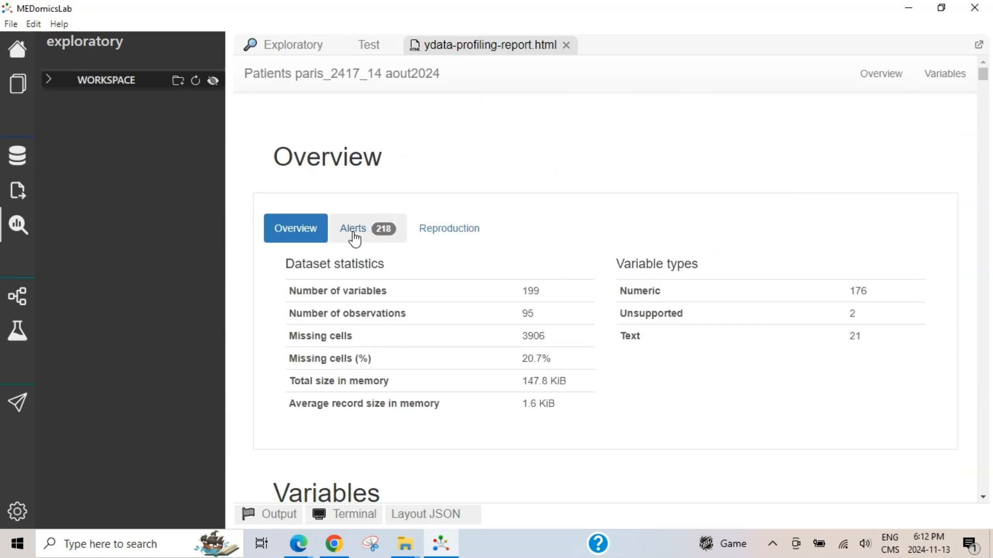
scroll(364, 244, down, 1)
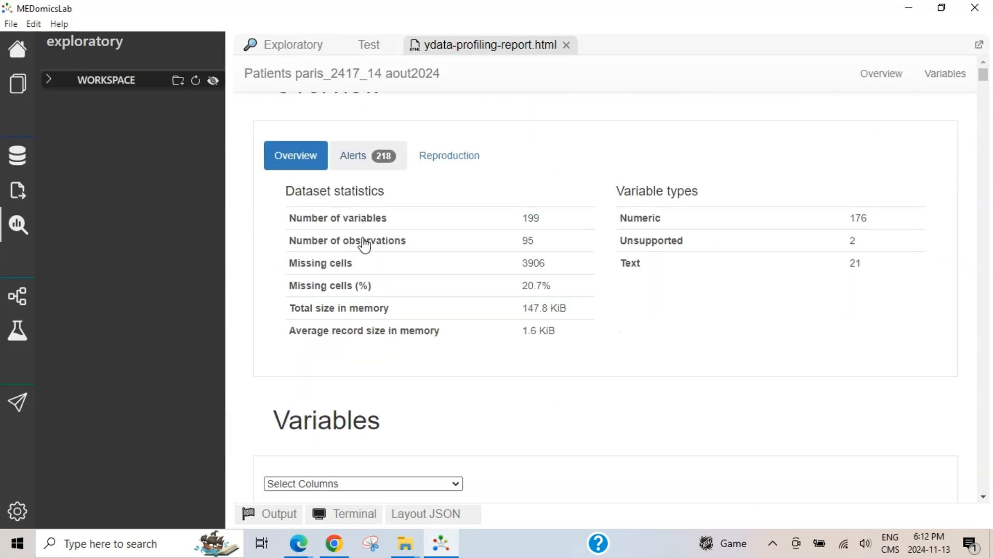
Step: Review the report's Reproduction details and read through its Alerts on constant, missing and zero values
click(457, 162)
click(369, 165)
scroll(361, 220, down, 7)
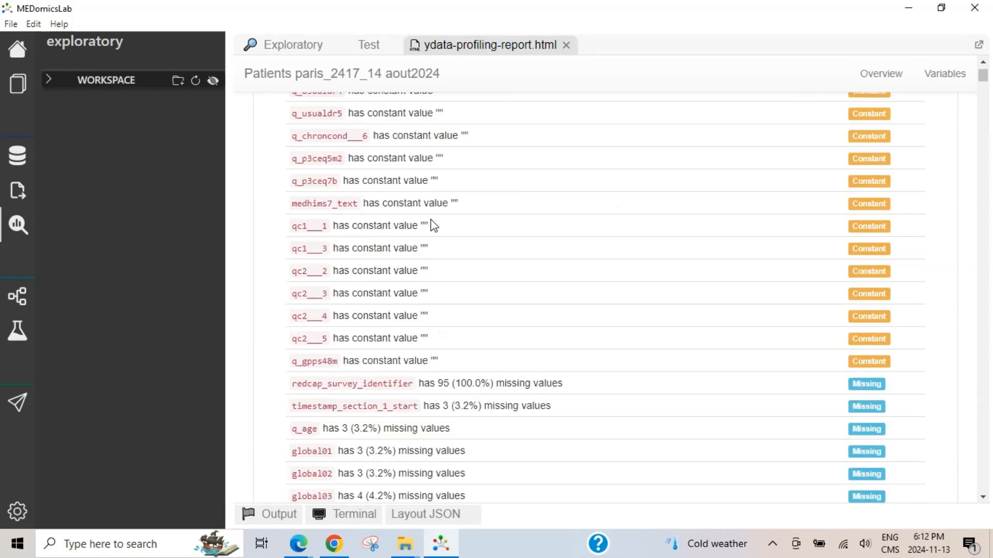
scroll(434, 290, down, 10)
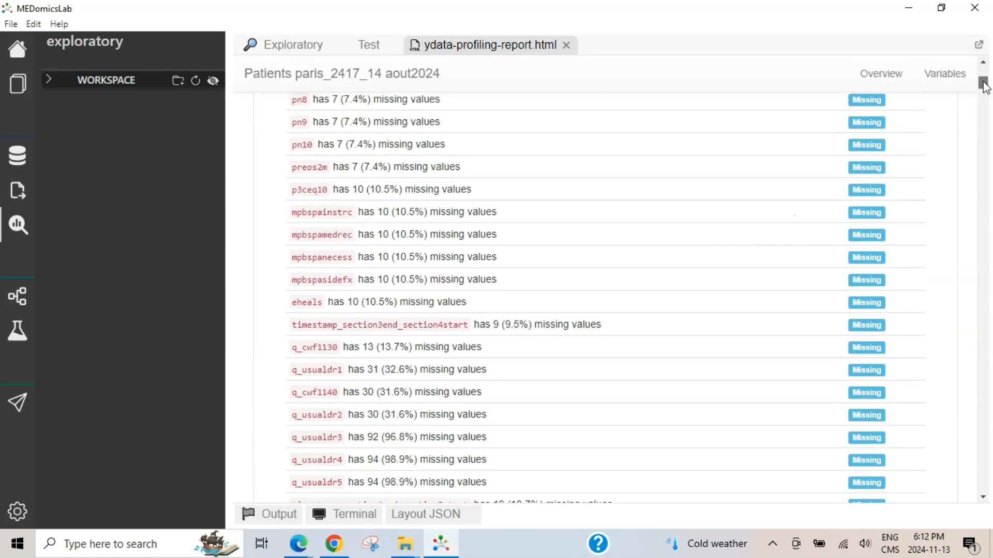
scroll(440, 258, down, 10)
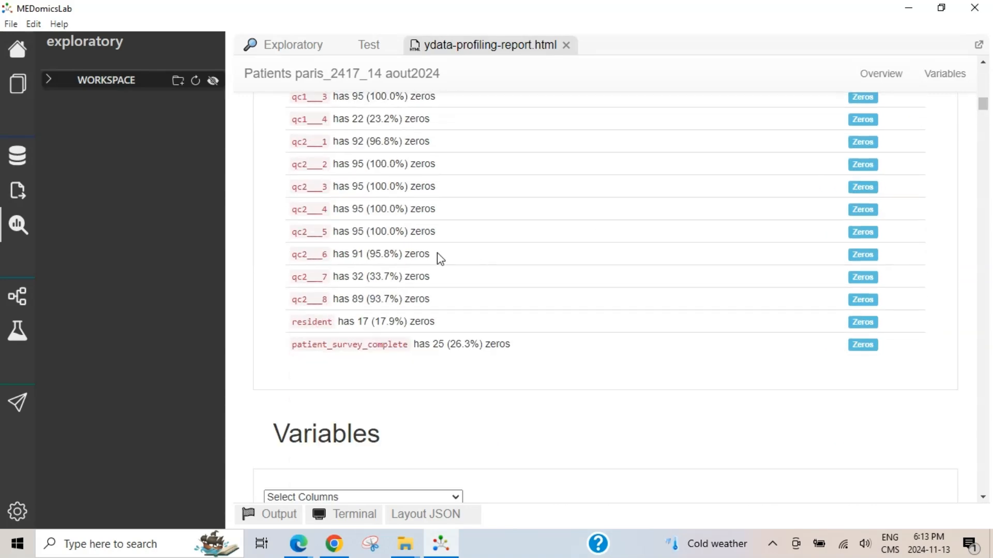
drag(399, 277, 419, 281)
Step: Choose a column in the report's Variables section and examine its detailed quantile and descriptive statistics
scroll(420, 297, down, 5)
click(412, 206)
click(318, 337)
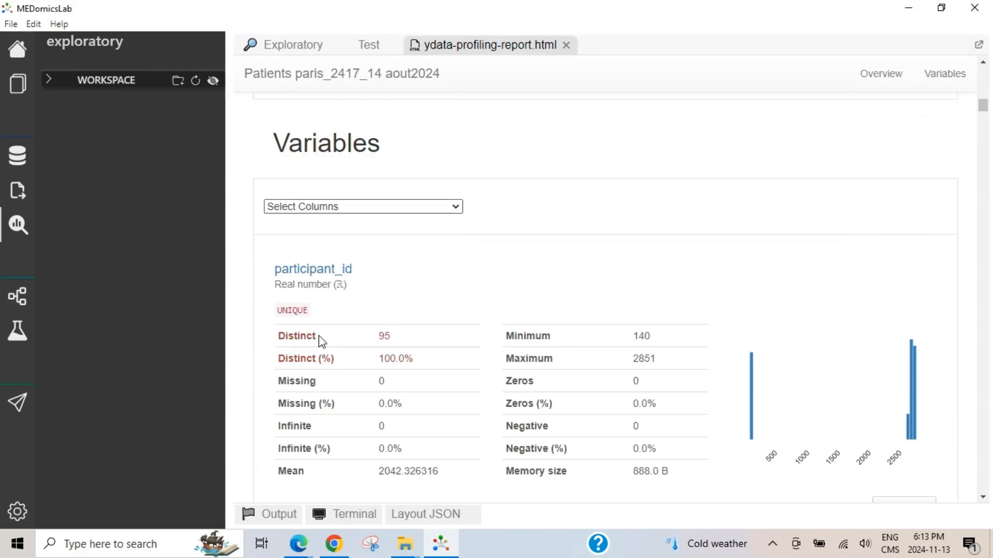
scroll(700, 334, down, 2)
click(899, 421)
scroll(730, 408, down, 5)
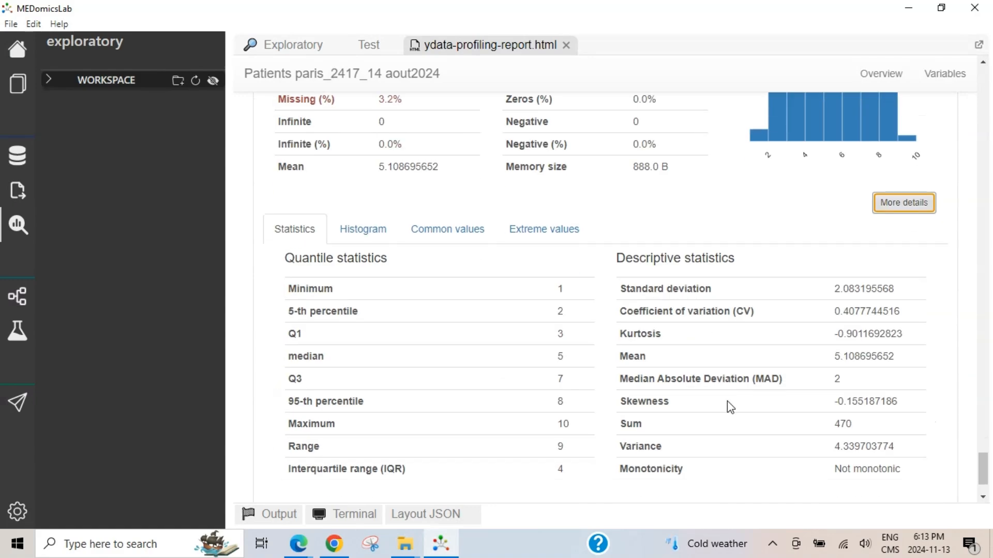
scroll(730, 407, up, 2)
Step: Save the generated ydata-profiling report to the Desktop as the HTML document ydata_report.html
click(310, 44)
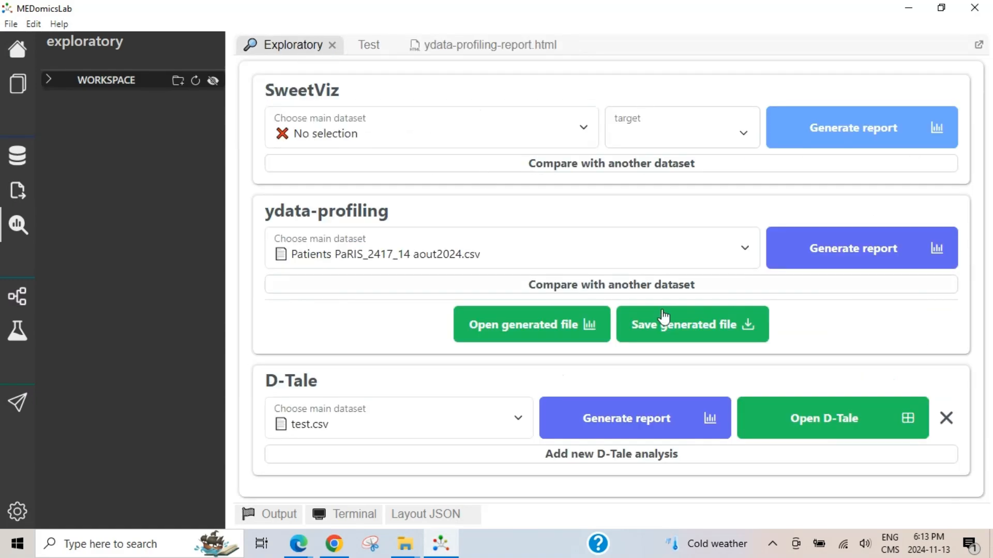
click(697, 327)
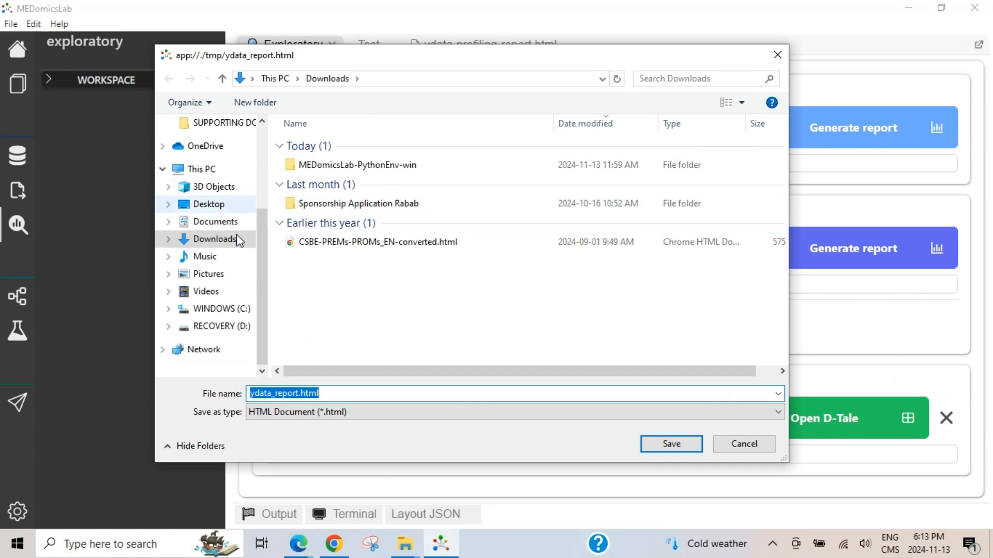
click(219, 206)
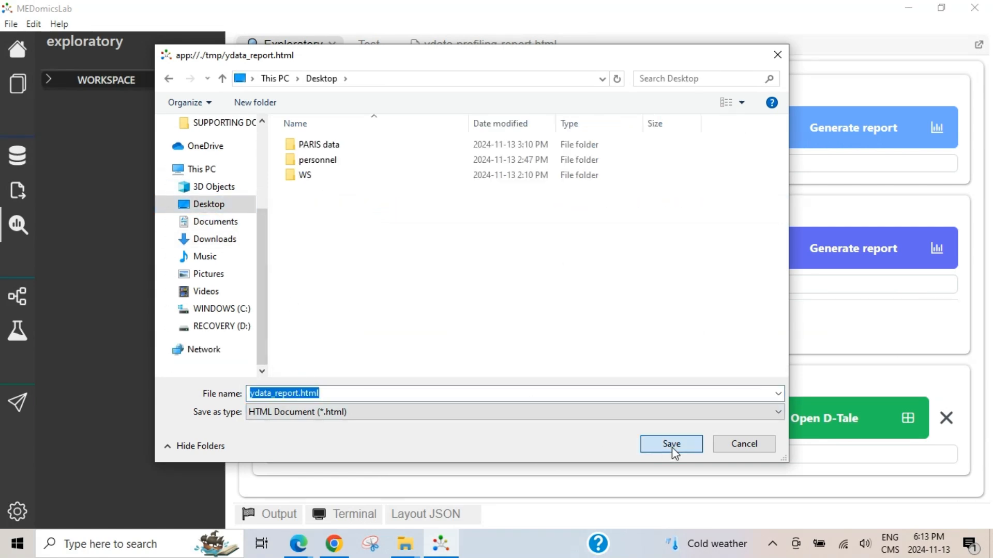
click(671, 443)
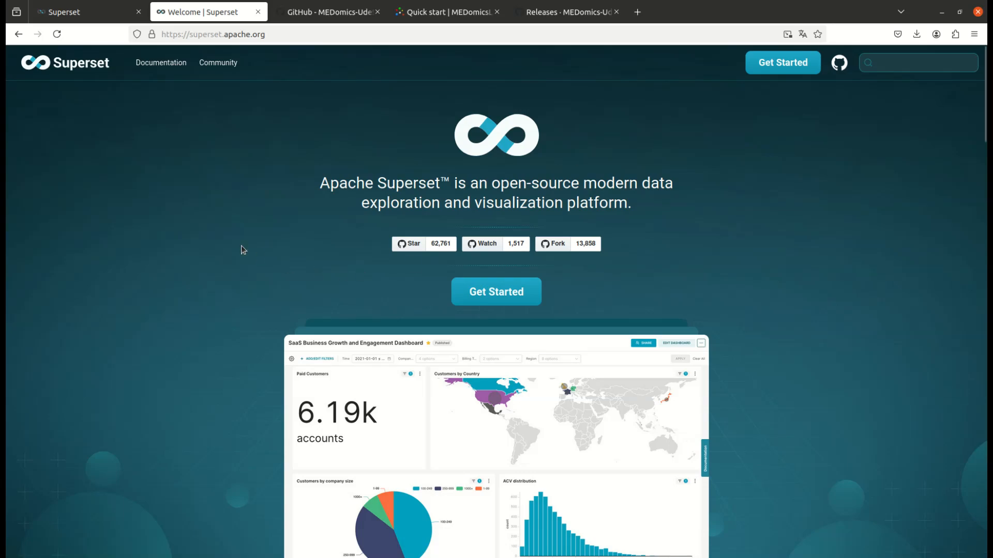
Step: Switch to the browser and look through the Apache Superset home page and its documentation Introduction, including the chart gallery
scroll(241, 250, down, 20)
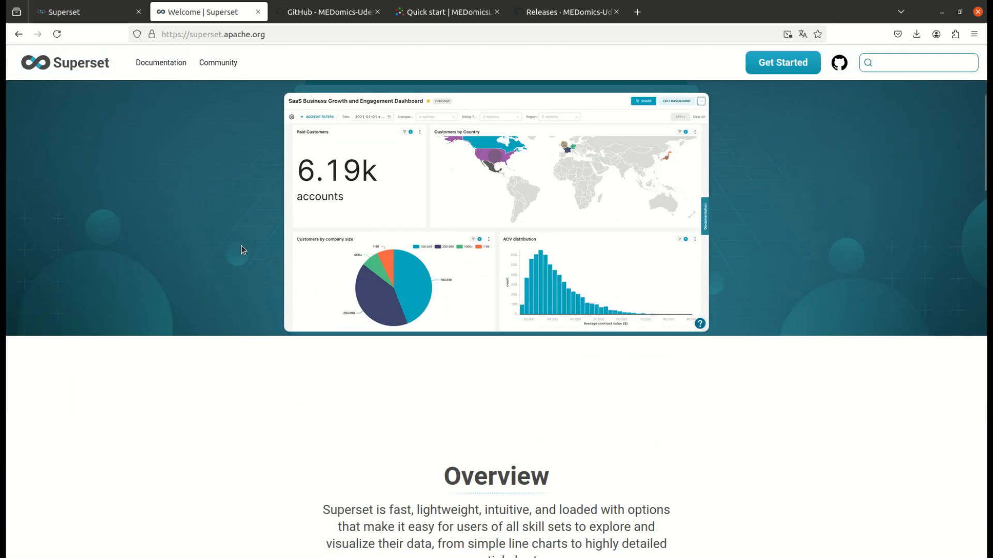
scroll(241, 250, up, 10)
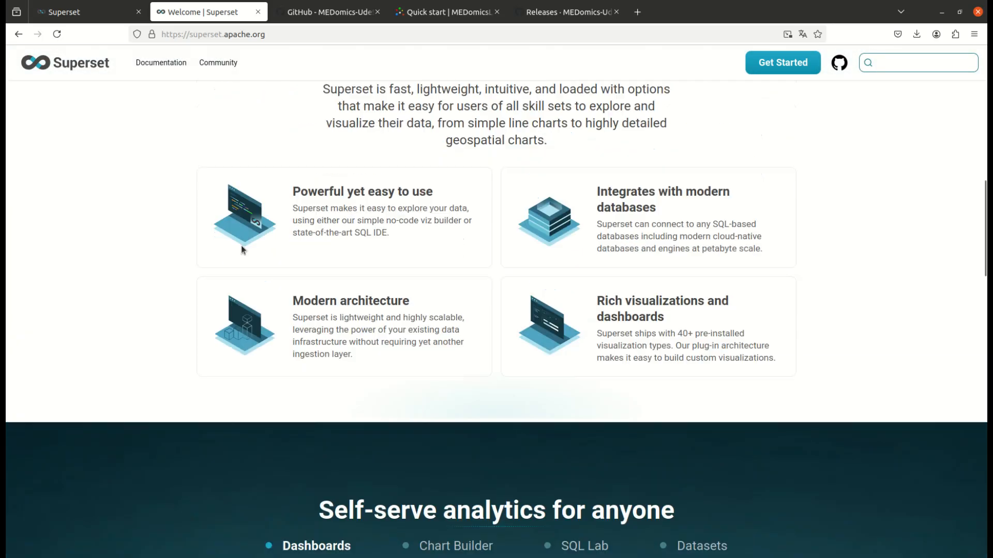
click(783, 63)
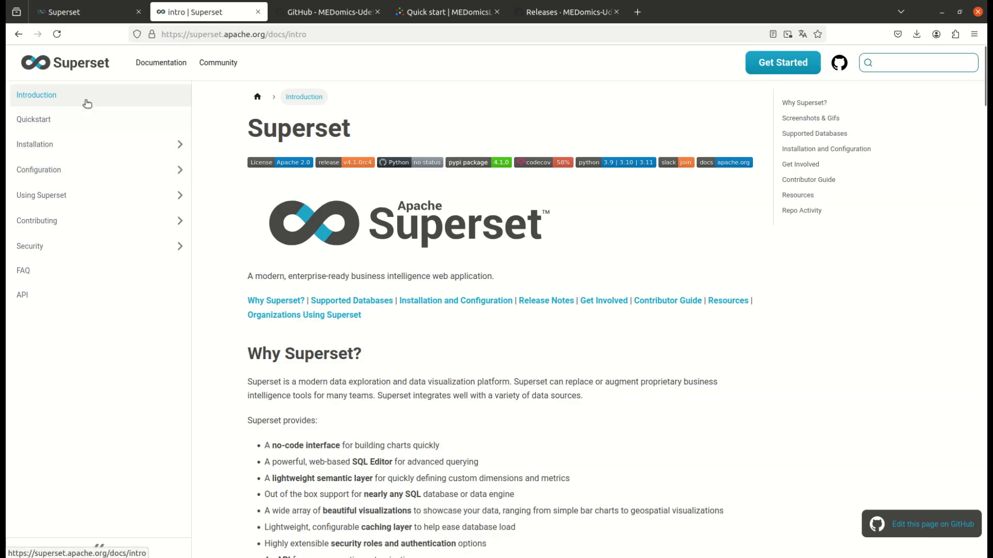
scroll(295, 241, down, 4)
scroll(297, 242, up, 4)
scroll(300, 243, down, 9)
scroll(300, 243, down, 10)
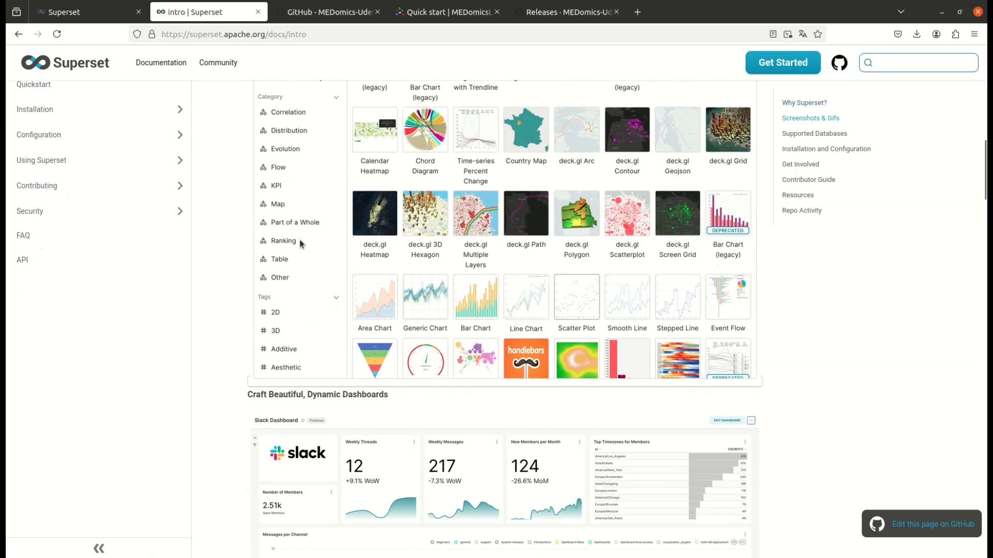
scroll(299, 240, up, 3)
Step: Read the Superset Quickstart guide on installing with Docker Compose, down to the What's next section
click(50, 89)
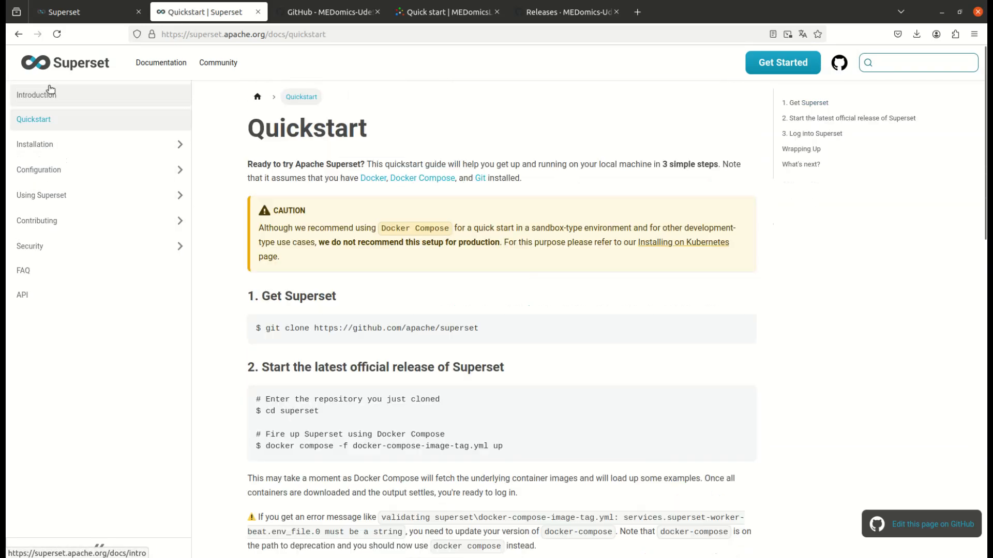
scroll(260, 293, down, 10)
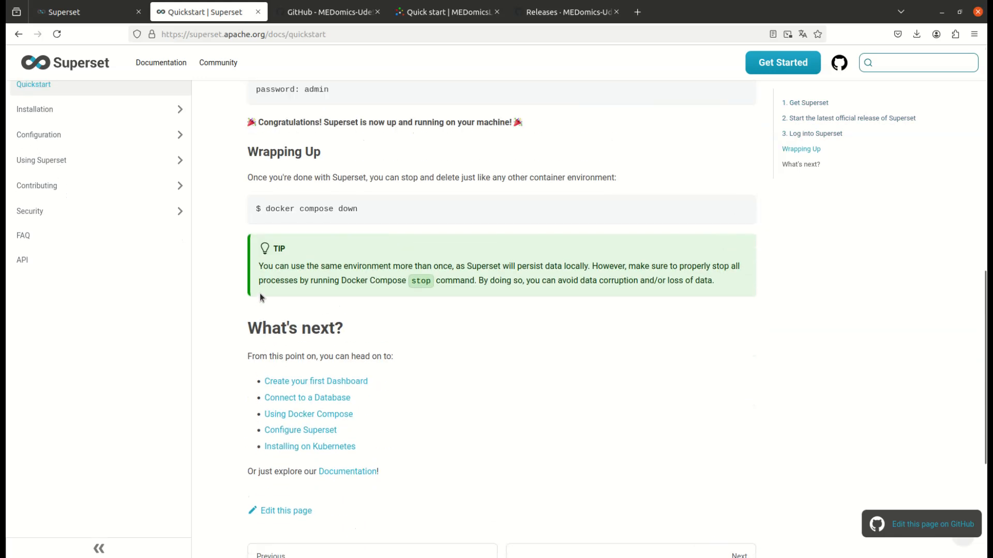
scroll(260, 293, up, 1)
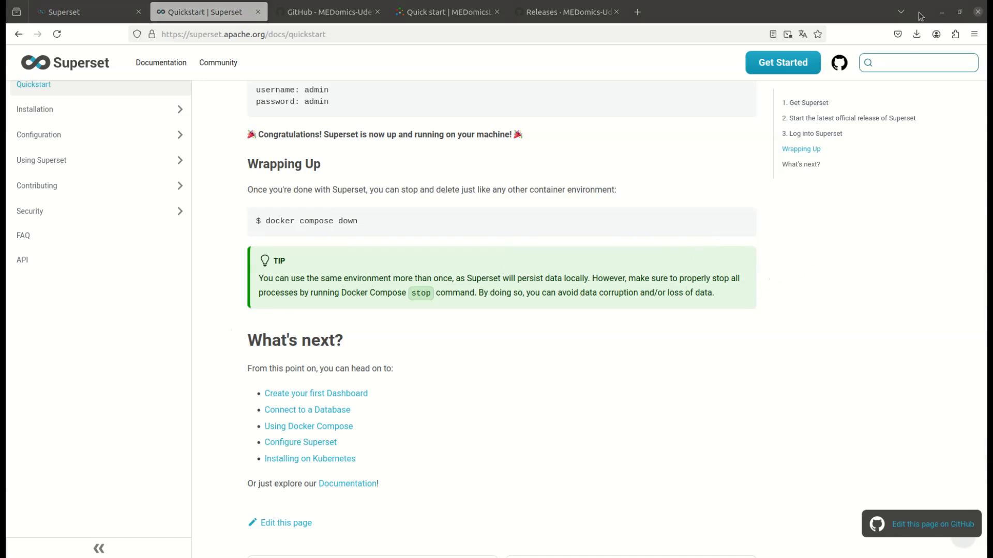
Step: Switch to the local Superset instance and review the recents, dashboards, charts and saved queries on its home page
click(85, 11)
click(45, 61)
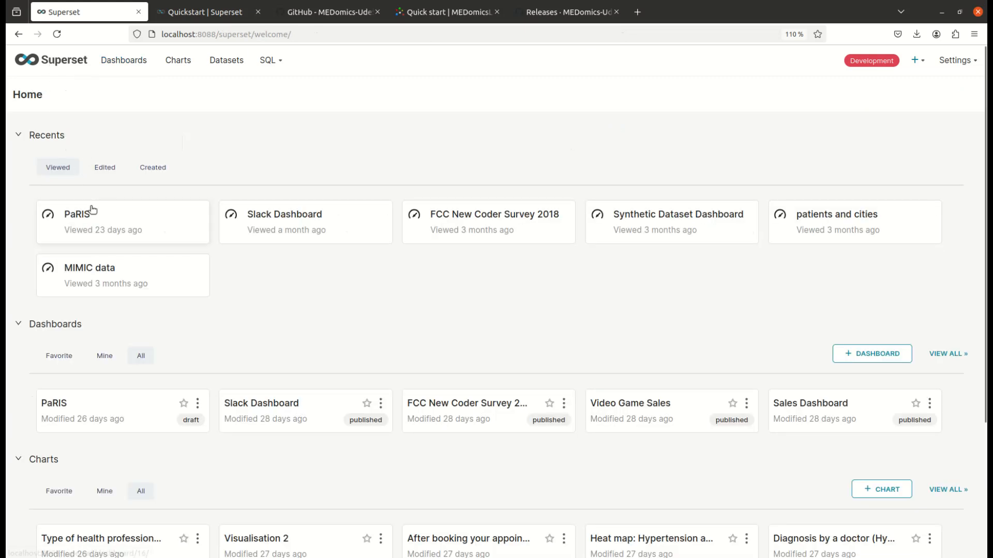
scroll(78, 215, down, 1)
scroll(78, 217, down, 4)
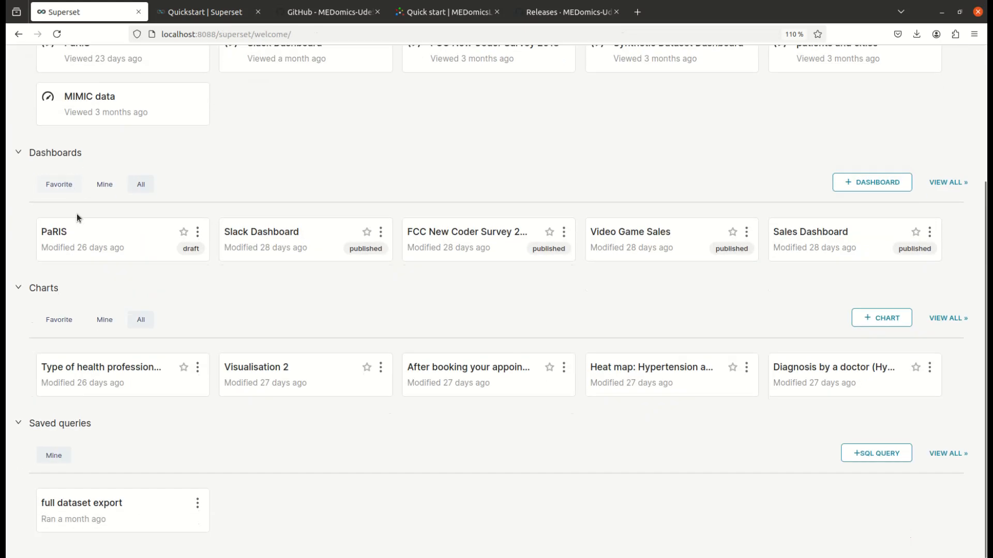
scroll(77, 216, up, 5)
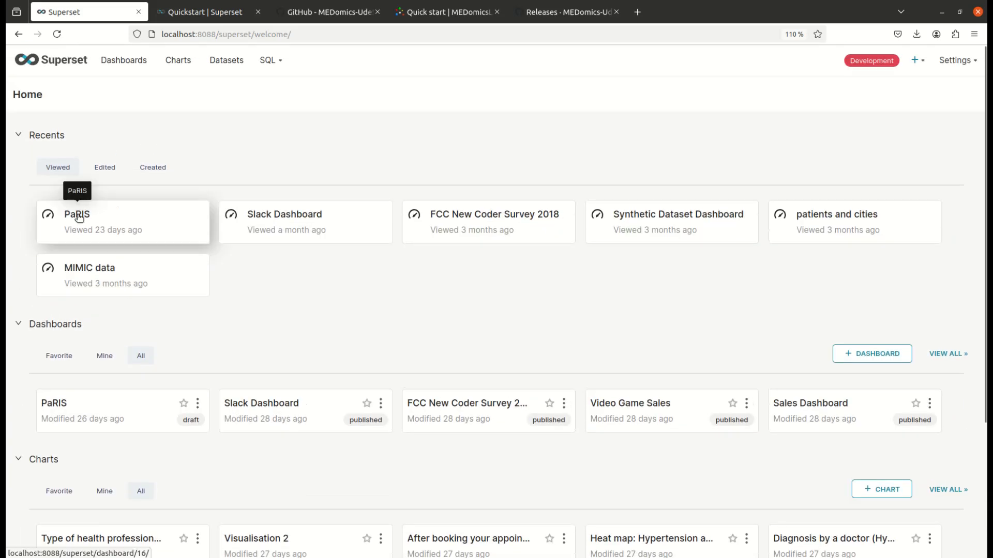
Step: Browse the list of dashboards and the list of charts in Superset
click(114, 63)
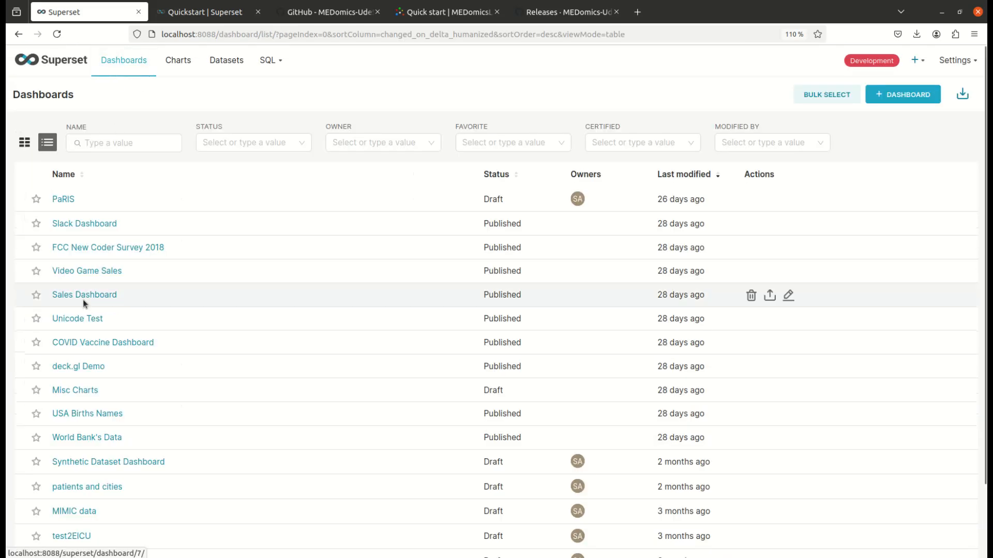
scroll(83, 299, down, 2)
scroll(83, 299, up, 2)
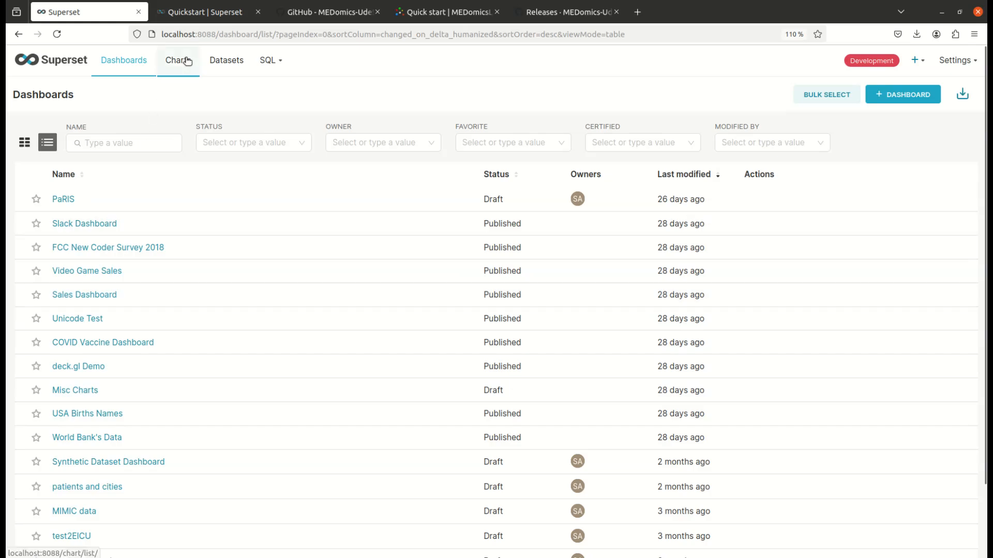
click(186, 61)
scroll(200, 373, down, 6)
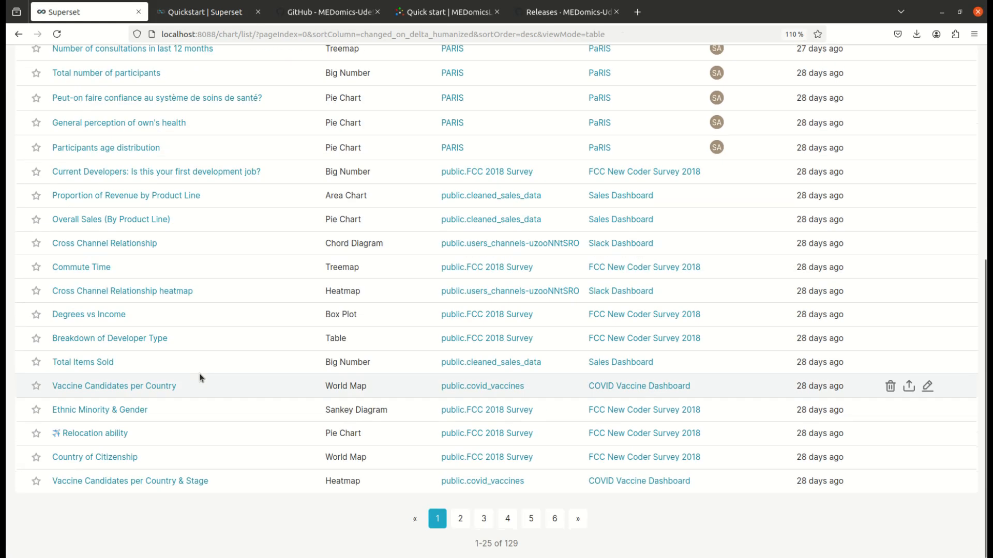
scroll(199, 373, up, 4)
scroll(200, 374, up, 2)
Step: Browse the list of datasets and open SQL Lab
click(226, 61)
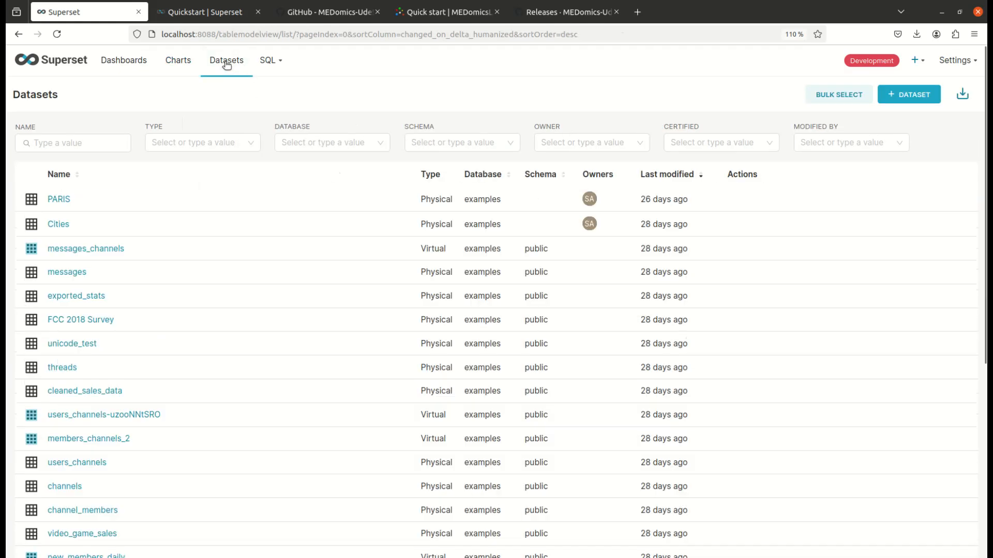
scroll(267, 264, down, 5)
scroll(266, 264, up, 3)
mouse_move(267, 60)
click(280, 86)
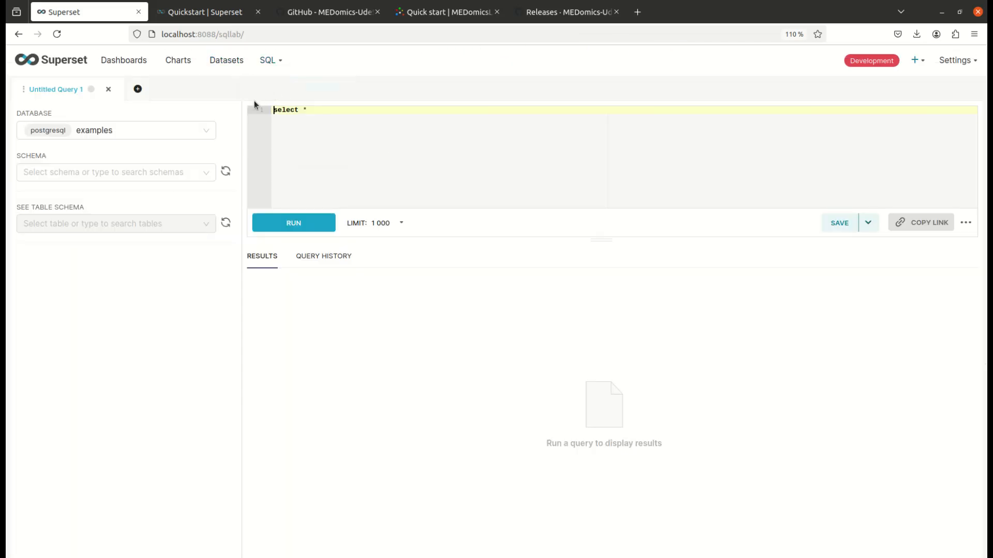
Step: View the Superset security lists of users and roles
mouse_move(957, 60)
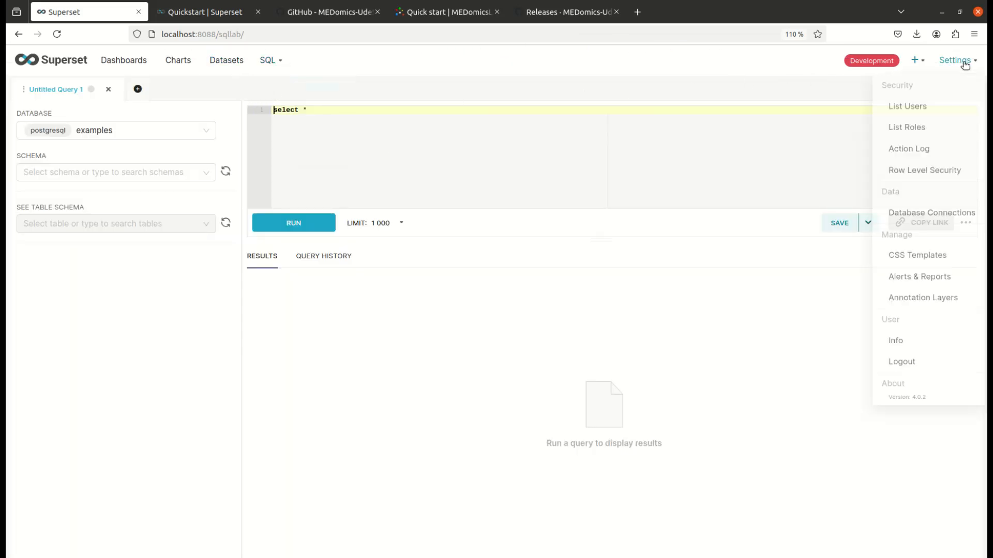
click(905, 107)
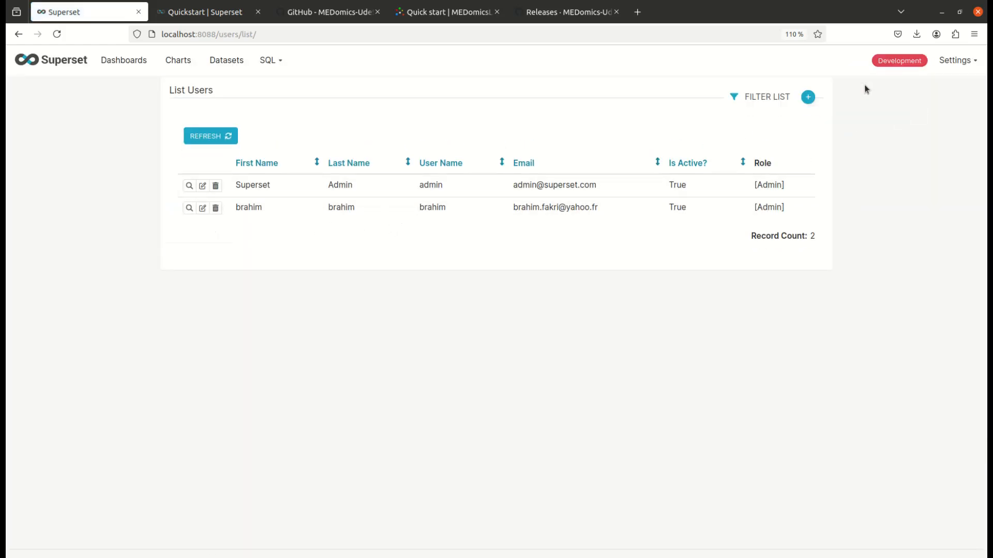
mouse_move(959, 60)
click(919, 130)
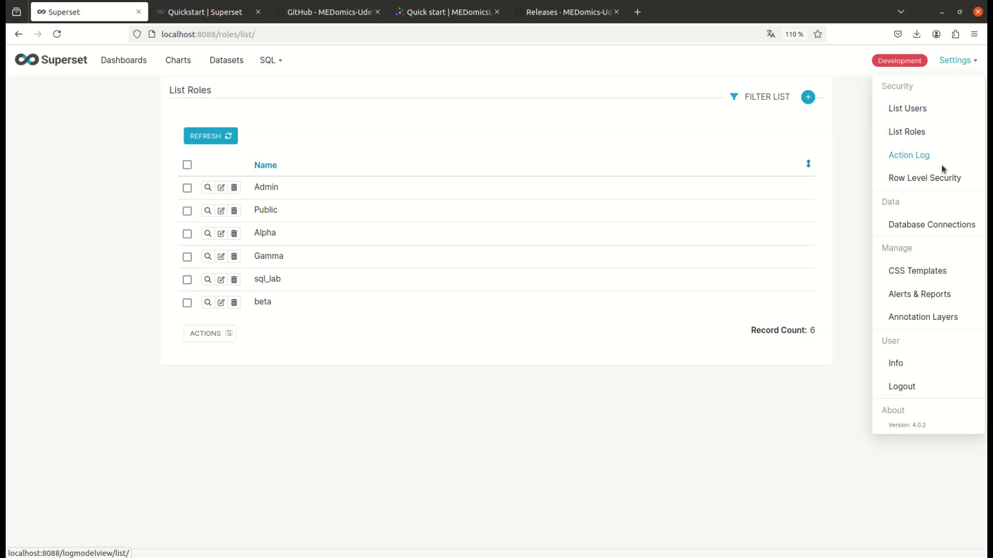
Step: Open the database connections and review the supported database types for a new connection, closing the dialog without connecting
click(933, 227)
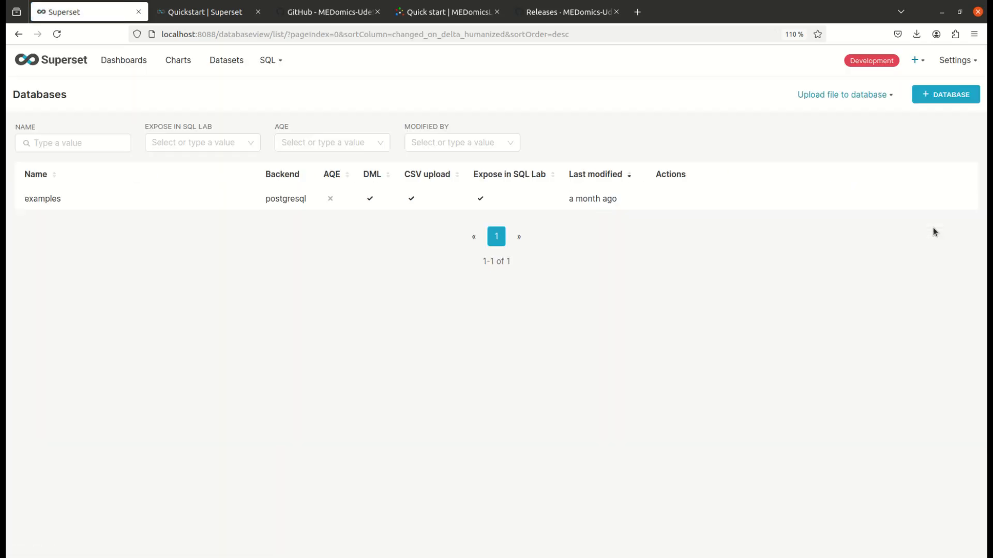
click(938, 93)
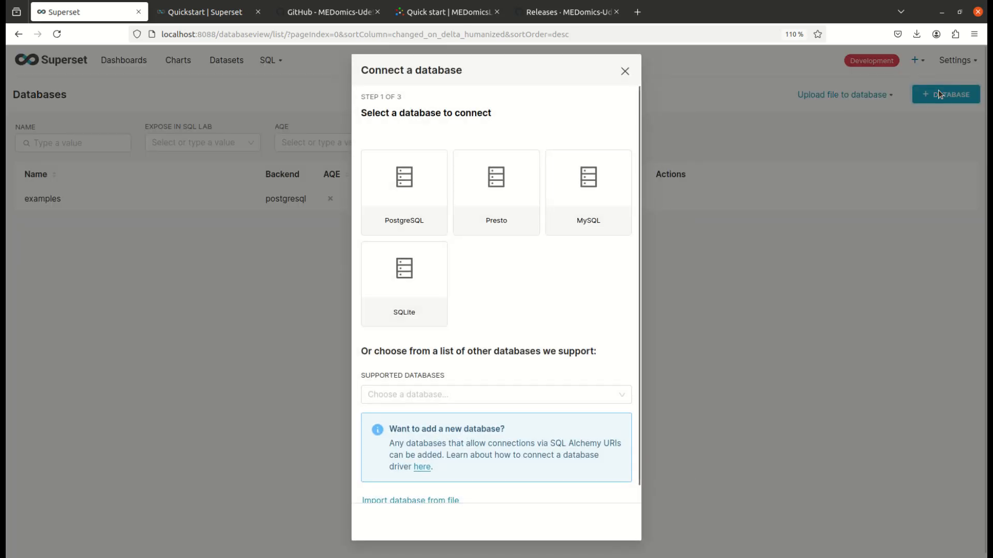
click(414, 202)
click(488, 522)
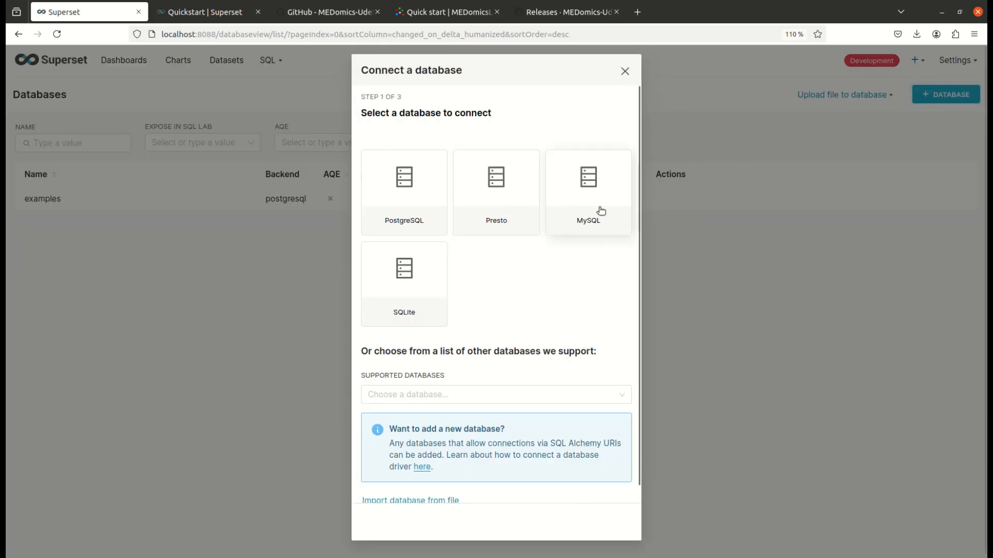
scroll(415, 308, down, 1)
click(443, 379)
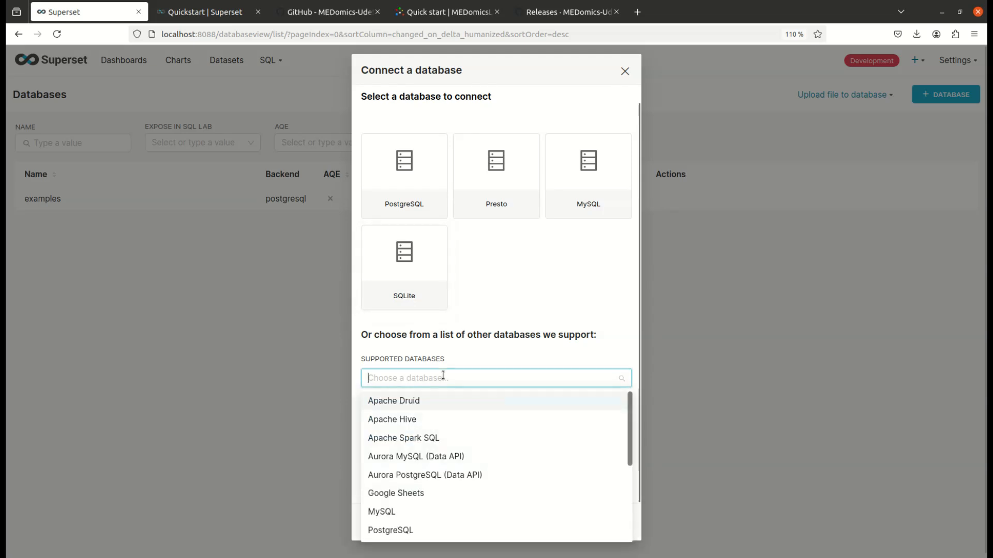
scroll(414, 473, down, 3)
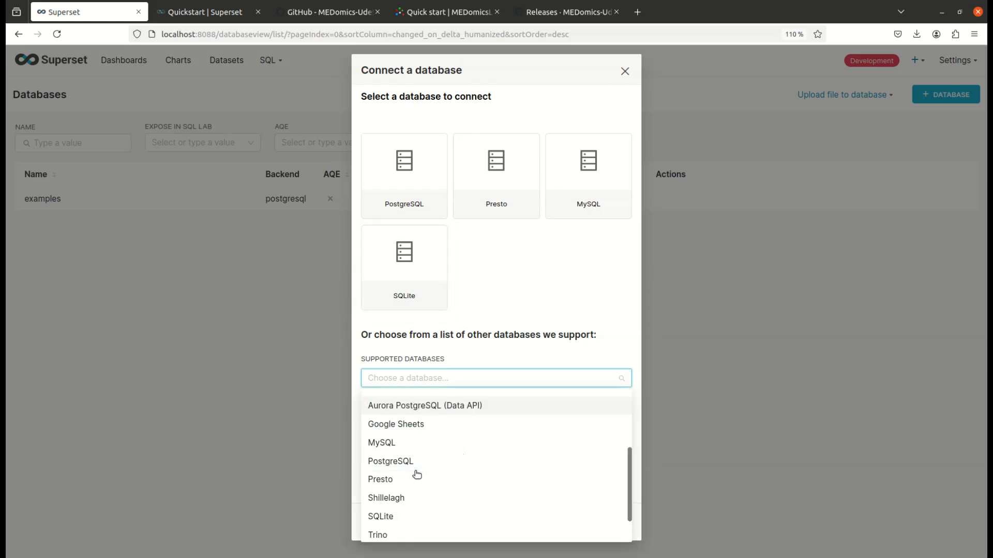
scroll(416, 480, up, 3)
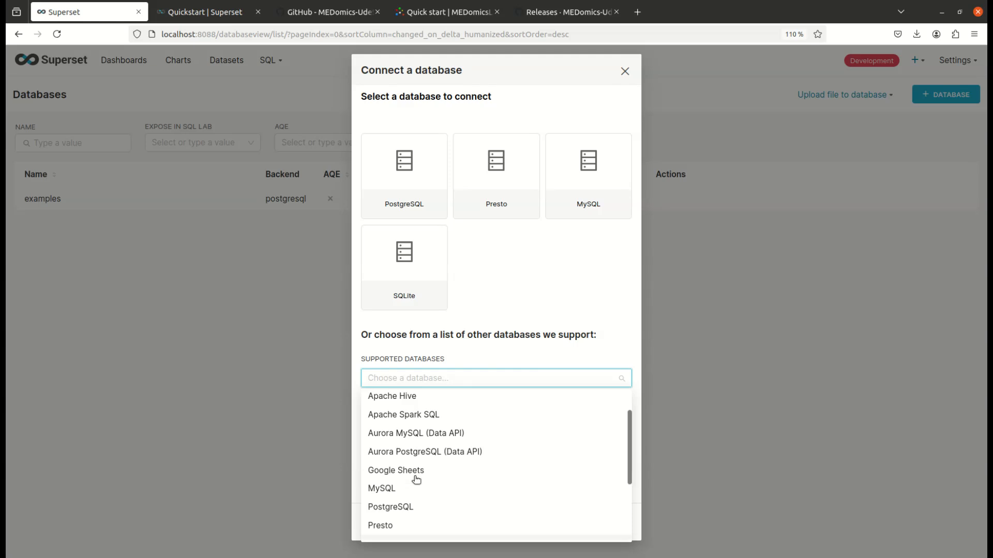
click(623, 73)
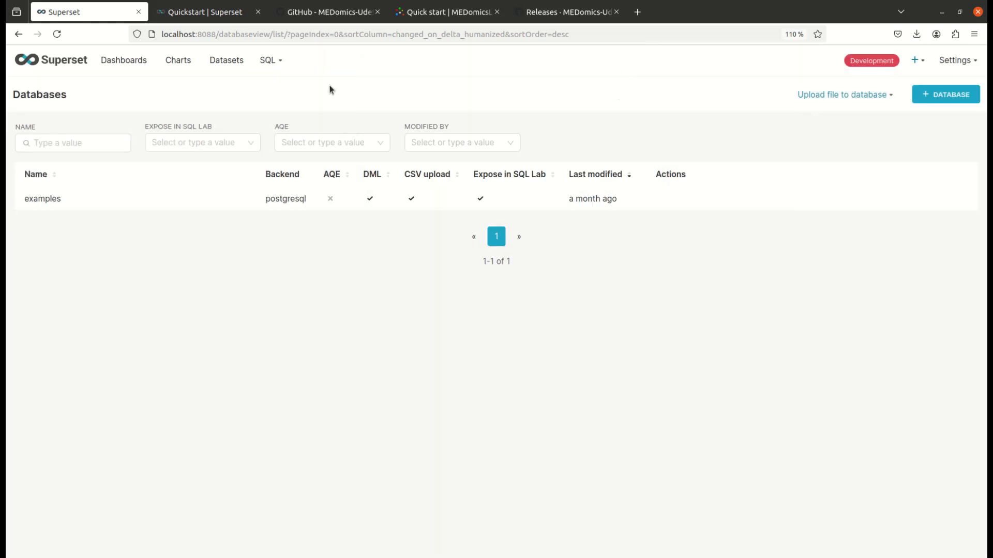
Step: Open the PaRIS dashboard from the dashboard list and review its charts through to the hypertension heat map
click(131, 63)
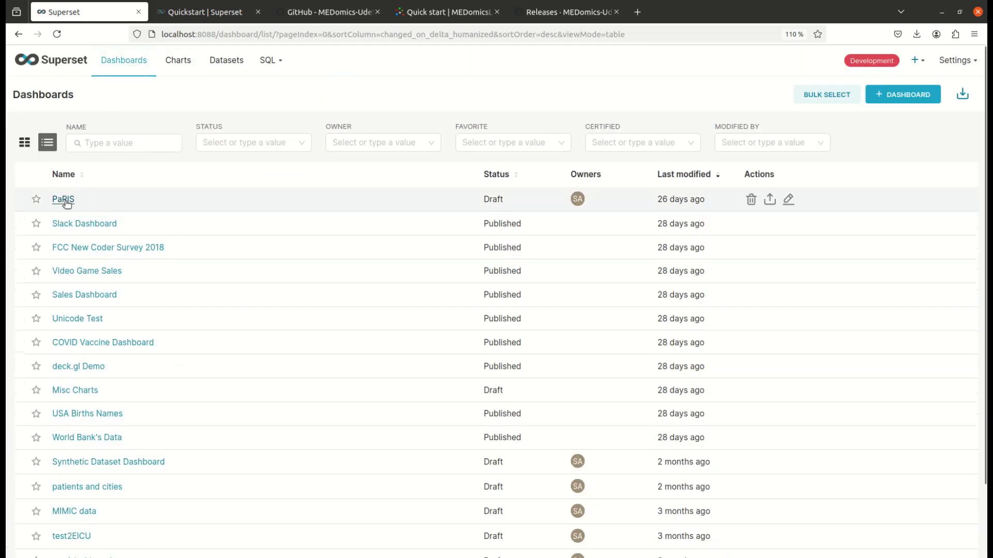
click(64, 200)
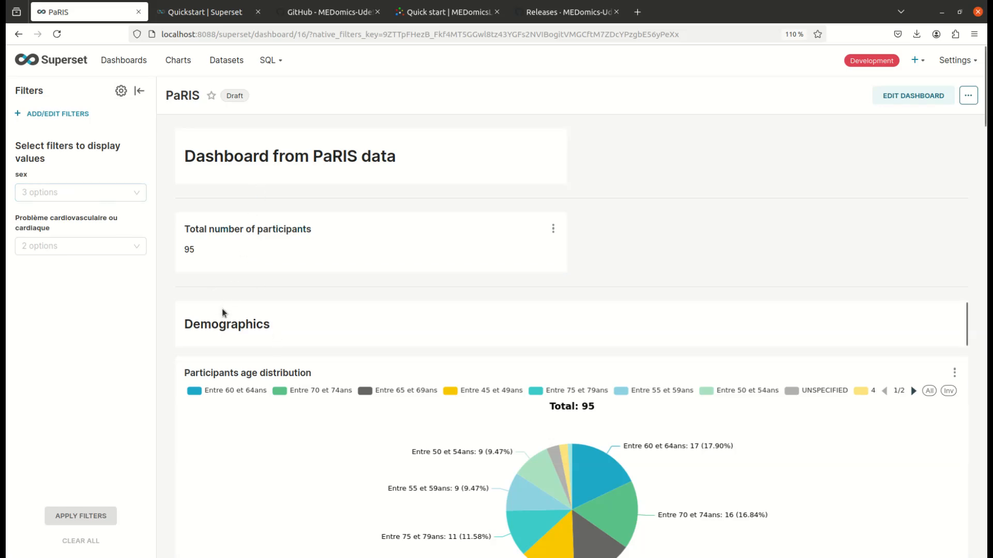
scroll(354, 398, down, 10)
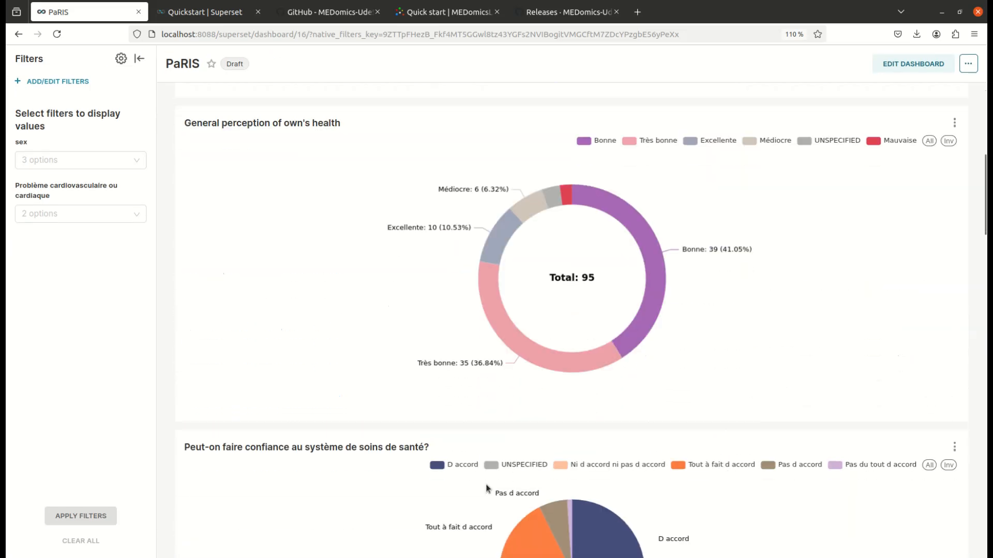
scroll(486, 488, down, 10)
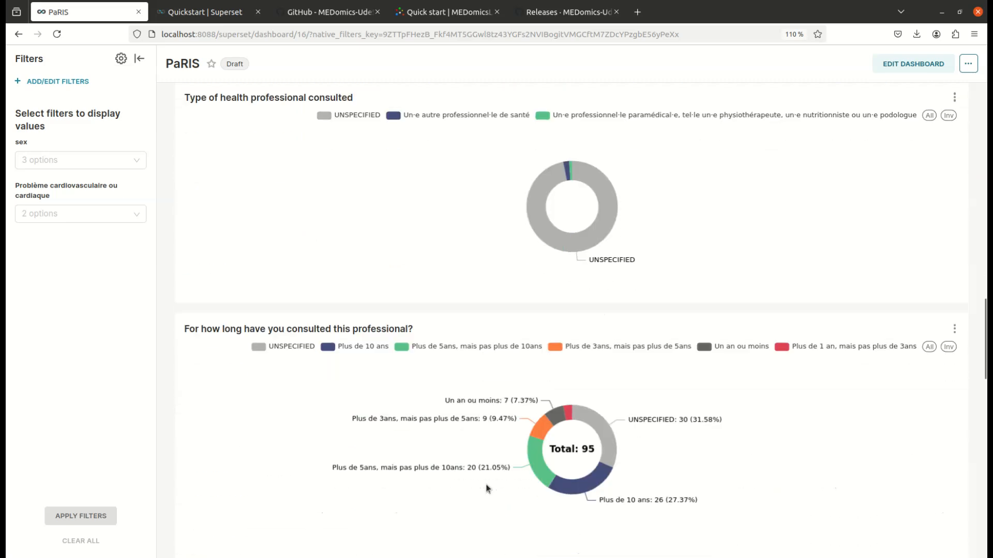
scroll(486, 488, down, 10)
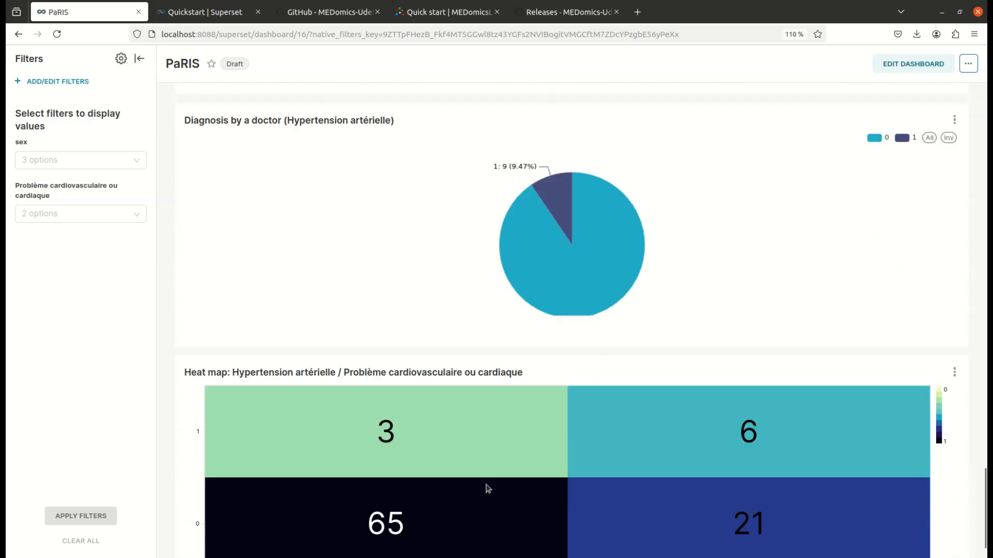
scroll(487, 488, down, 1)
Step: Filter the PaRIS dashboard to sex Femme and Problème cardiovasculaire ou cardiaque 0, applying each filter
click(98, 164)
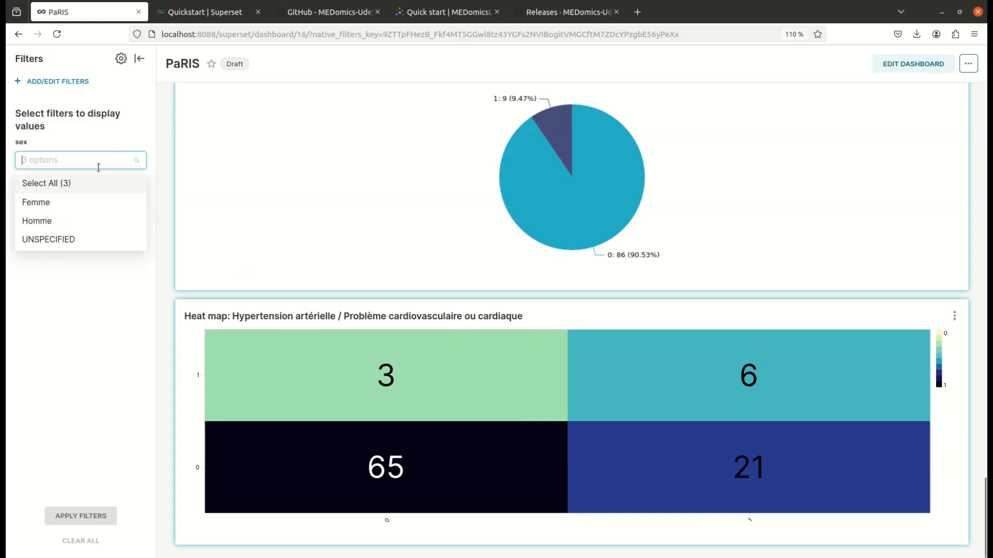
click(54, 207)
click(84, 515)
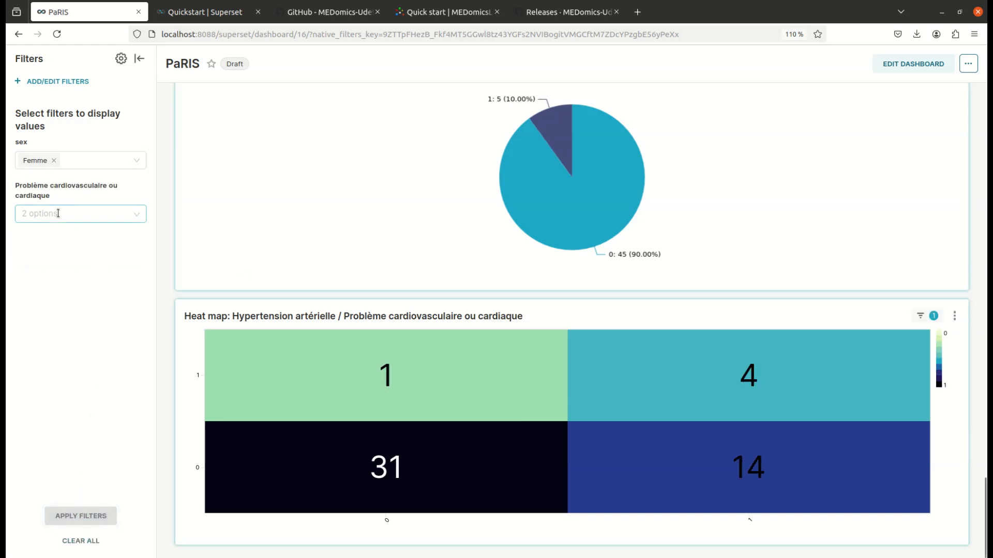
click(72, 214)
click(37, 259)
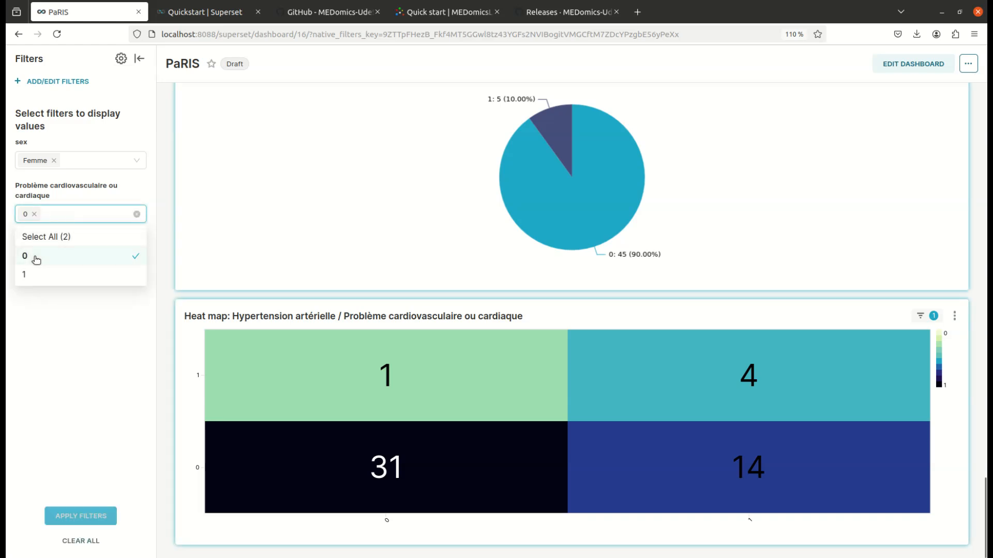
click(89, 520)
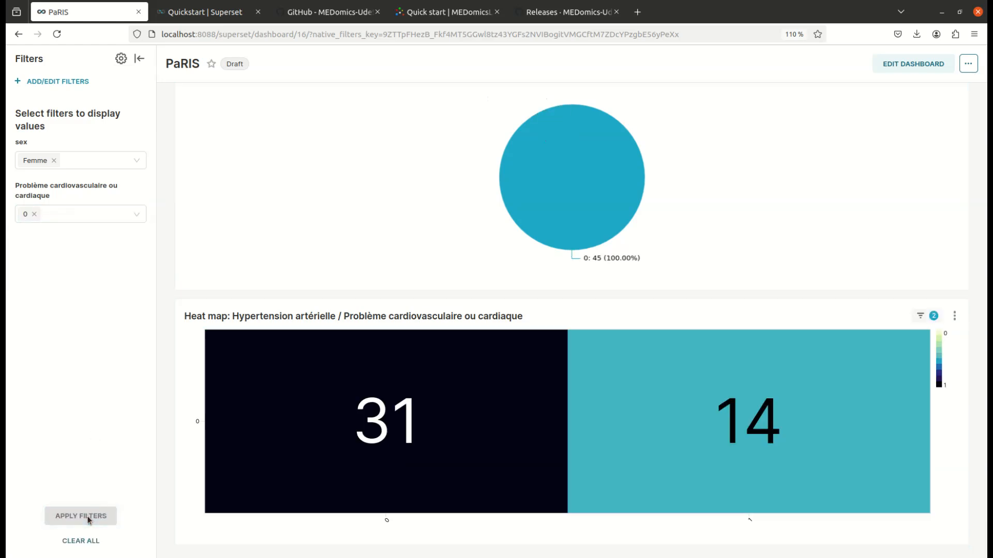
Step: Clear all the sex and cardiovascular problem filters and apply the cleared selection
click(81, 542)
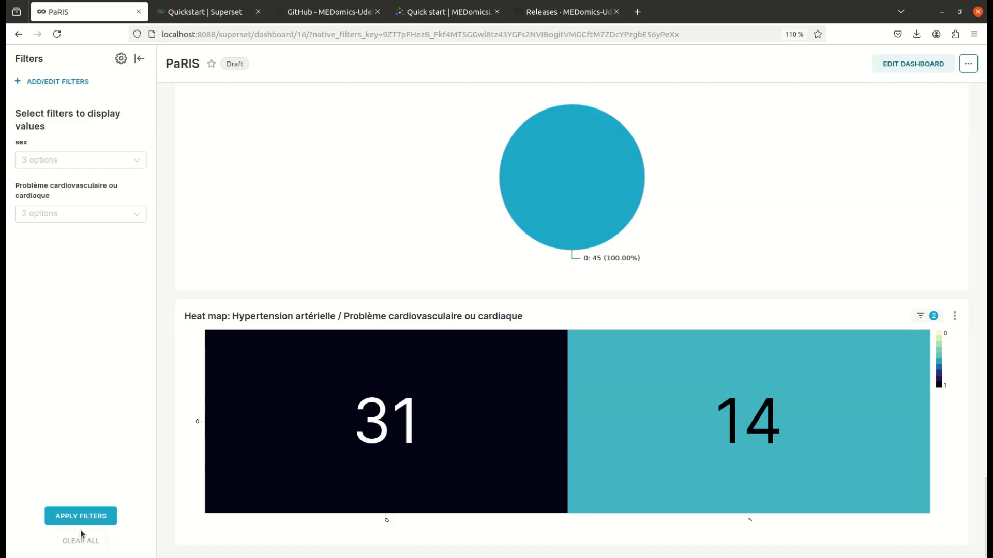
click(83, 520)
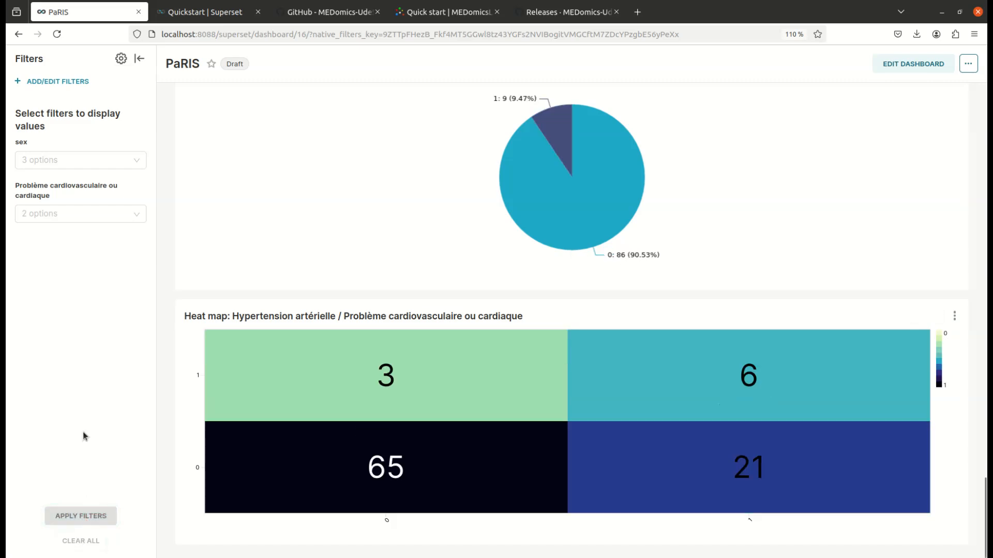
Step: Cross-filter the dashboard by age group Entre 50 et 54ans and health perception Bonne using the charts, and review the filtered charts
scroll(262, 396, up, 20)
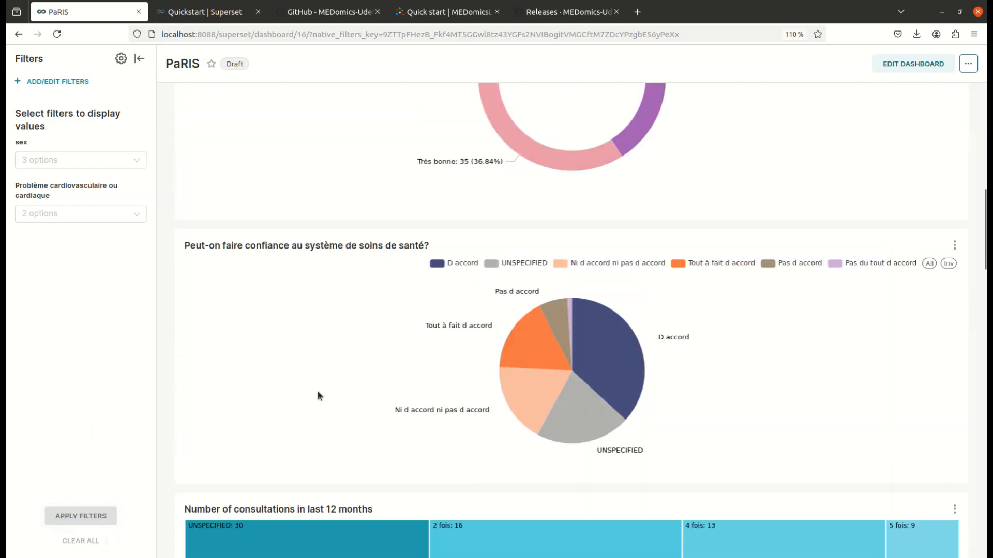
scroll(317, 392, up, 15)
scroll(318, 392, down, 2)
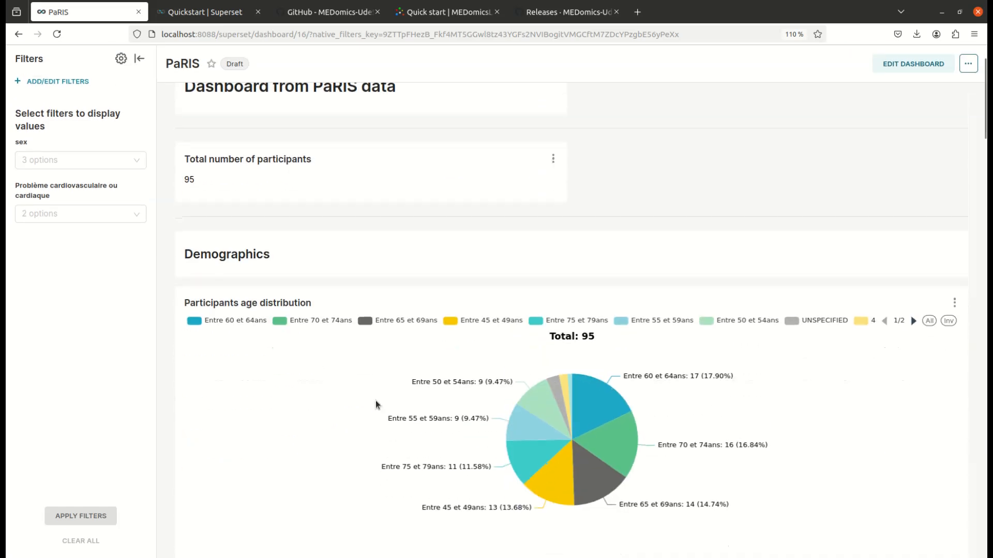
click(544, 409)
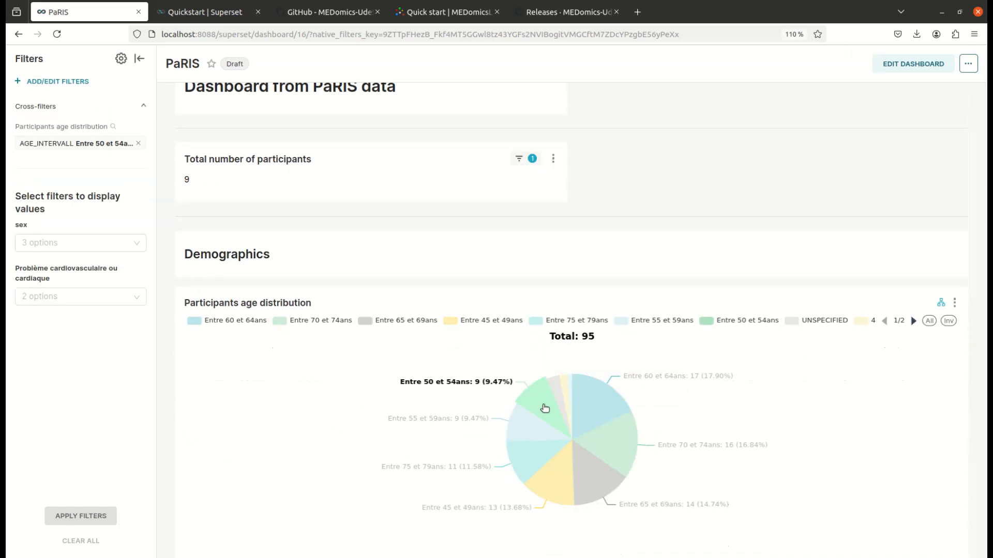
scroll(544, 409, down, 10)
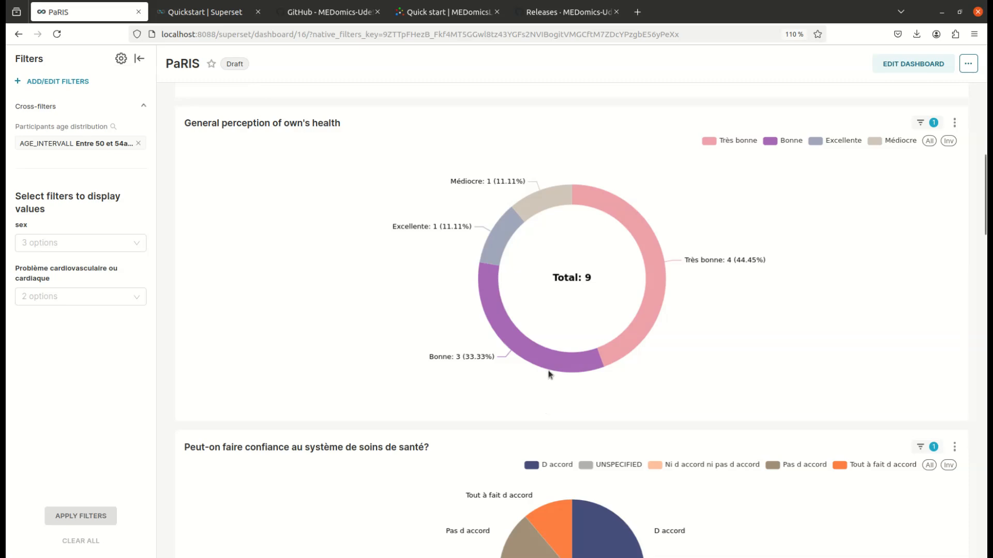
scroll(548, 377, down, 4)
click(559, 230)
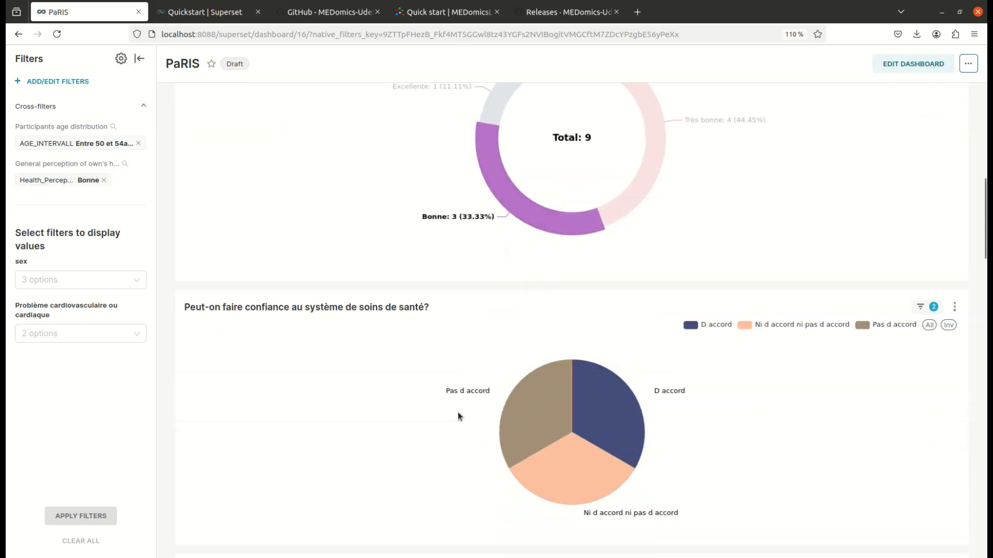
scroll(455, 413, down, 15)
scroll(456, 413, down, 12)
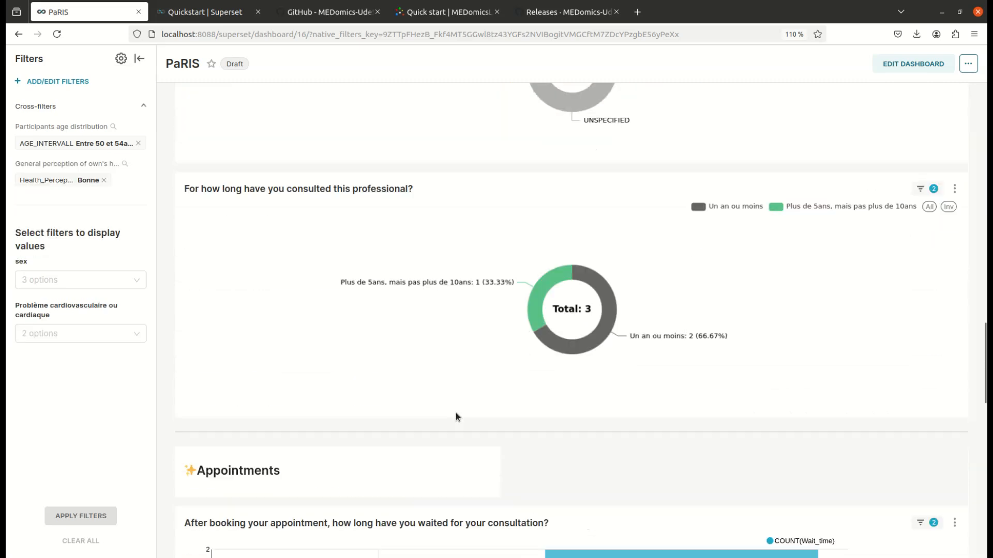
scroll(455, 413, down, 10)
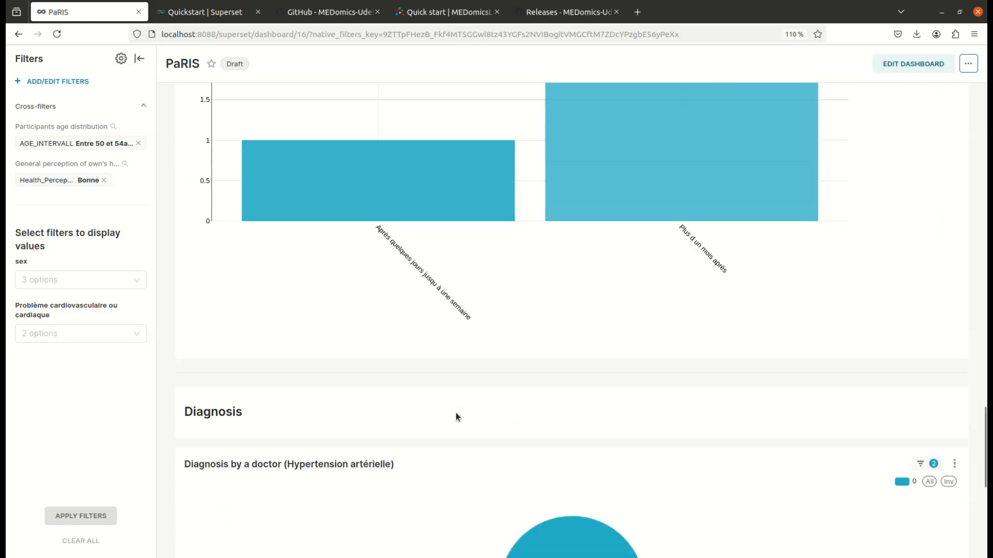
scroll(457, 417, down, 2)
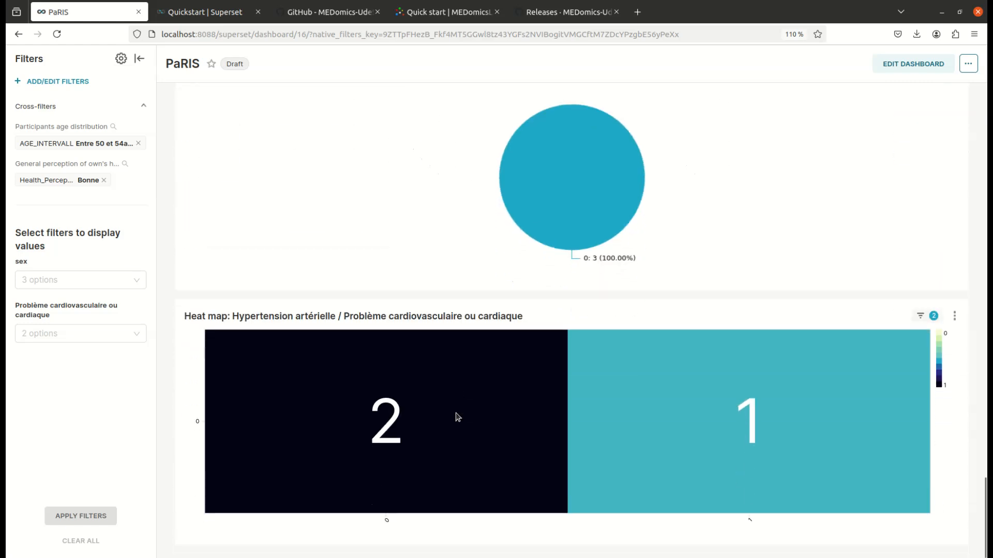
Step: Remove the age interval and health perception cross-filters from the dashboard
scroll(456, 417, up, 15)
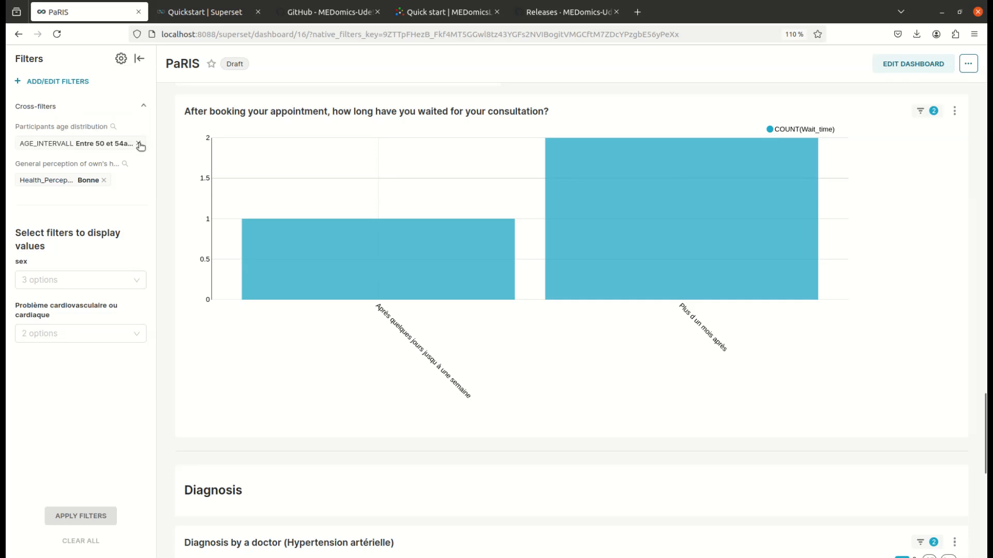
click(140, 147)
click(103, 142)
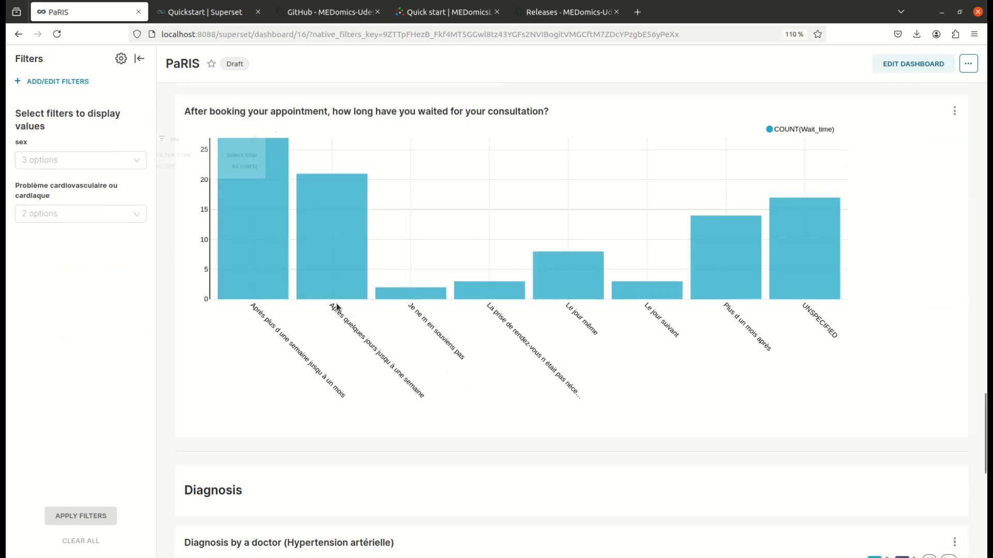
Step: Refresh all charts on the PaRIS dashboard
scroll(336, 306, up, 20)
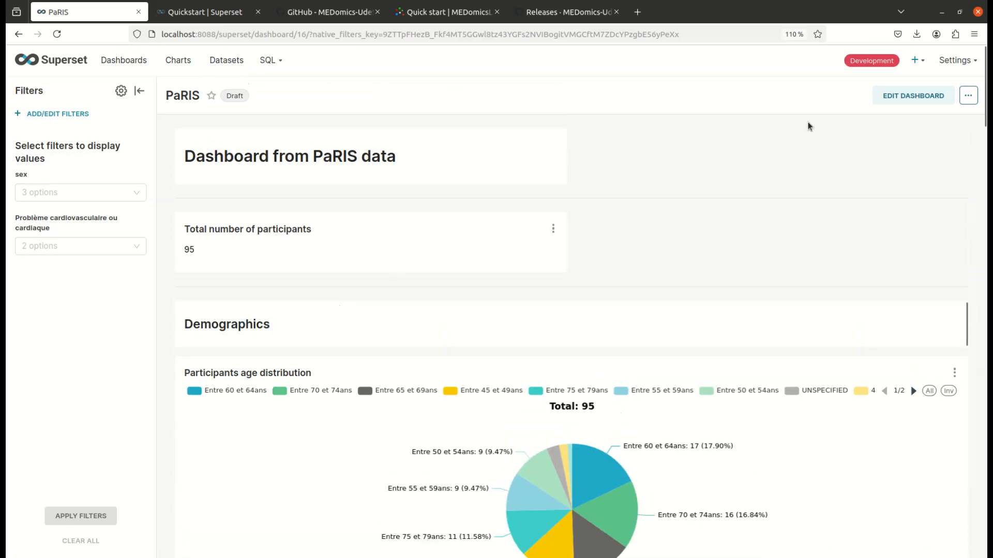
click(968, 95)
click(913, 118)
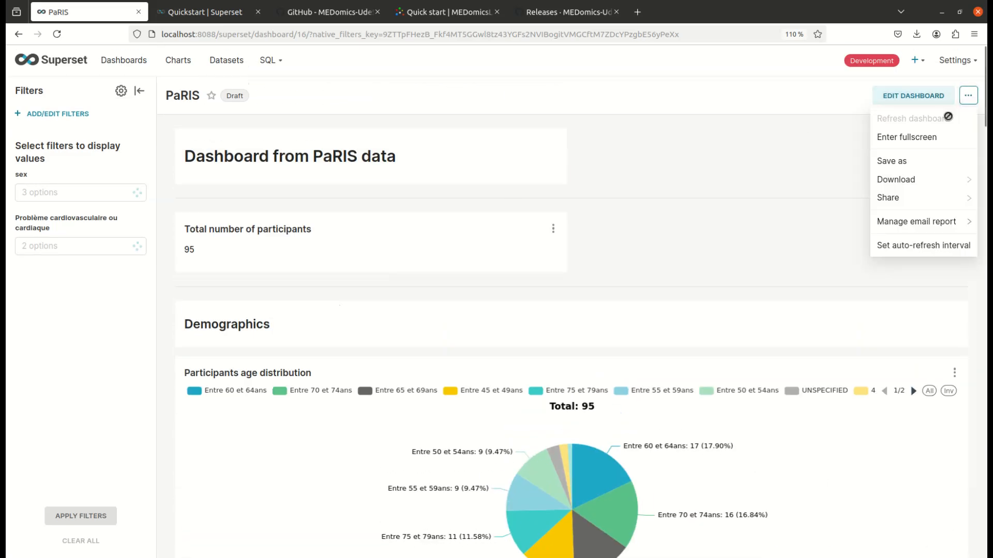
Step: Show the PaRIS dashboard in fullscreen mode and exit fullscreen again
click(968, 96)
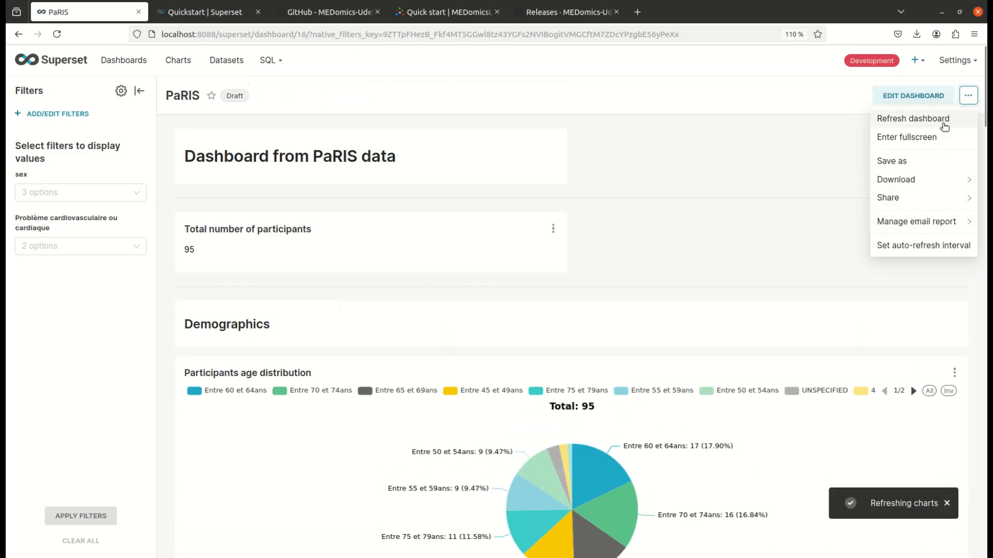
click(930, 137)
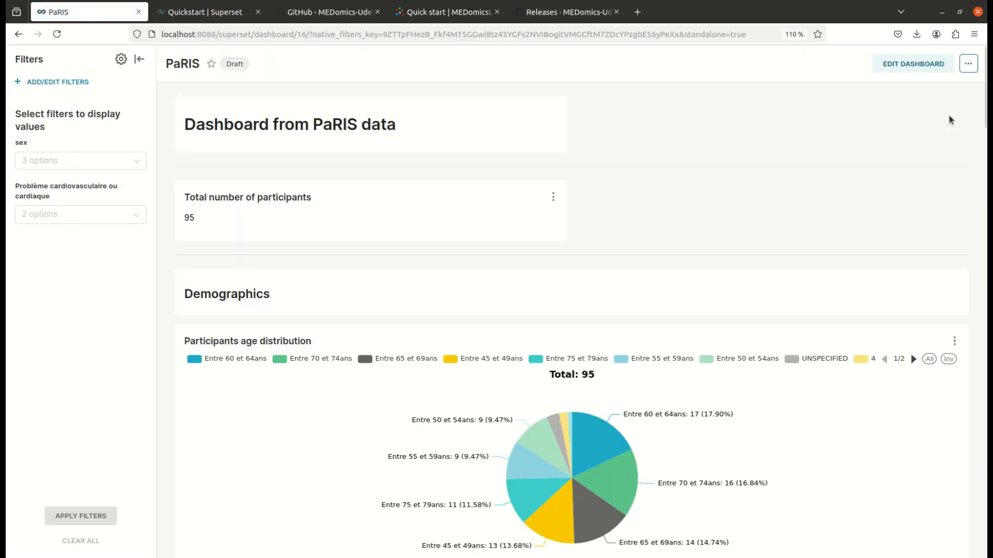
click(968, 63)
click(933, 105)
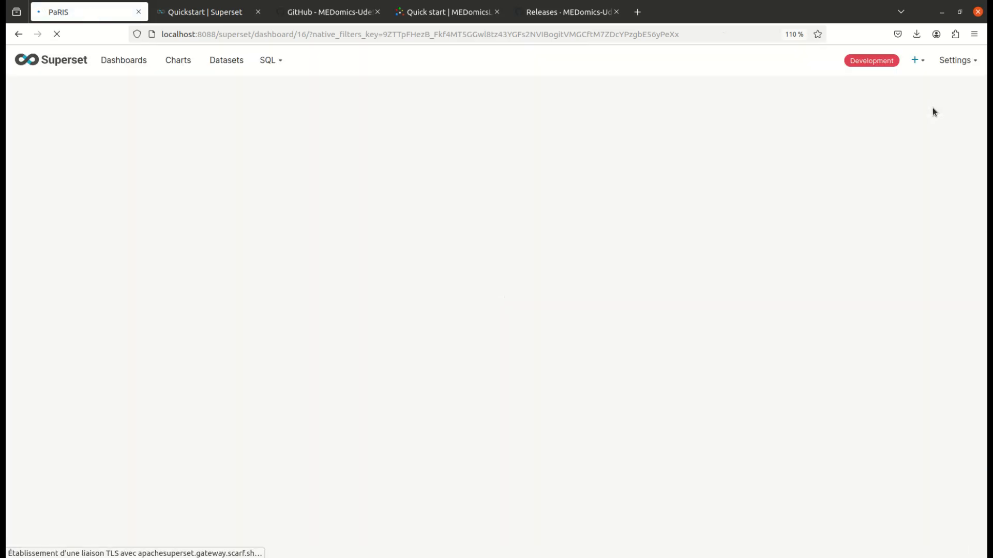
Step: Export the PaRIS dashboard to PDF
click(968, 97)
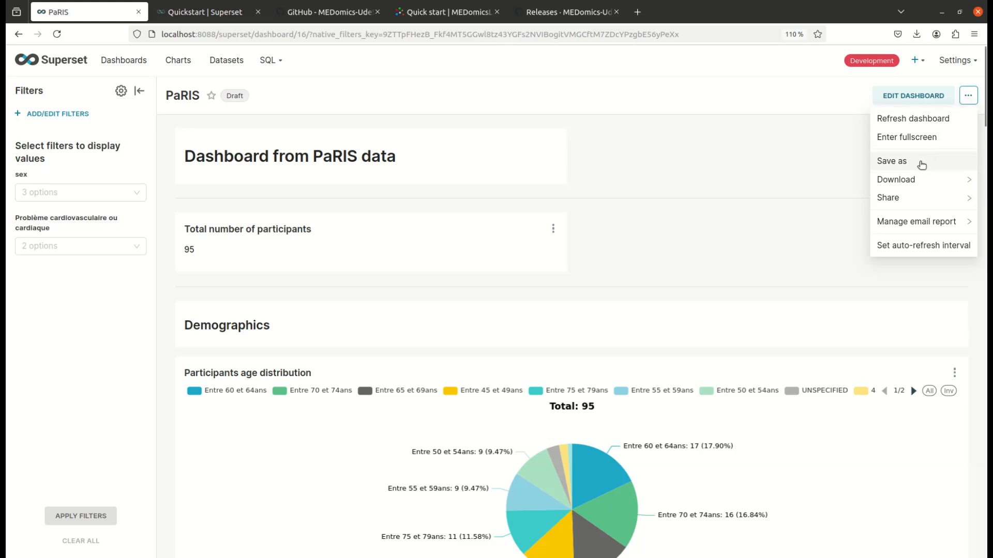
mouse_move(897, 199)
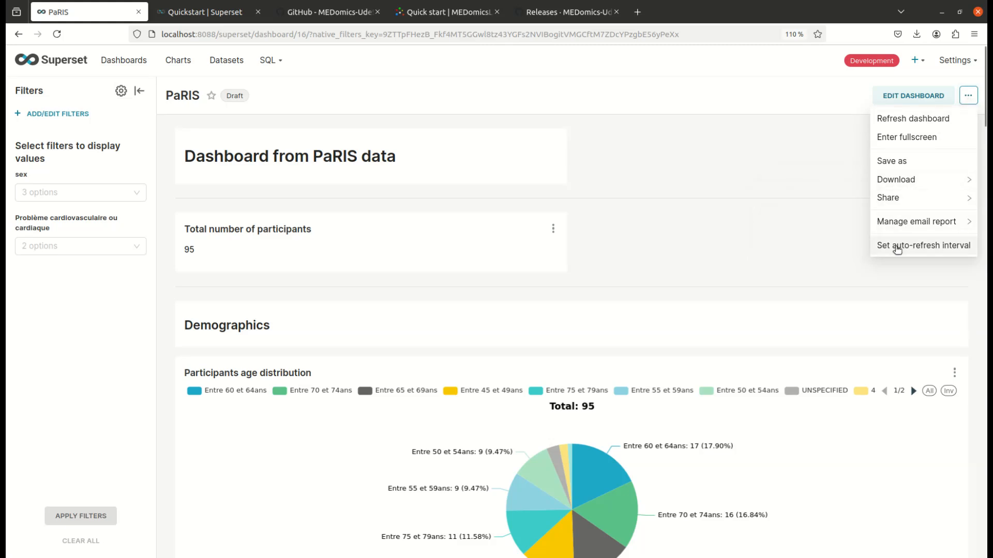
mouse_move(905, 182)
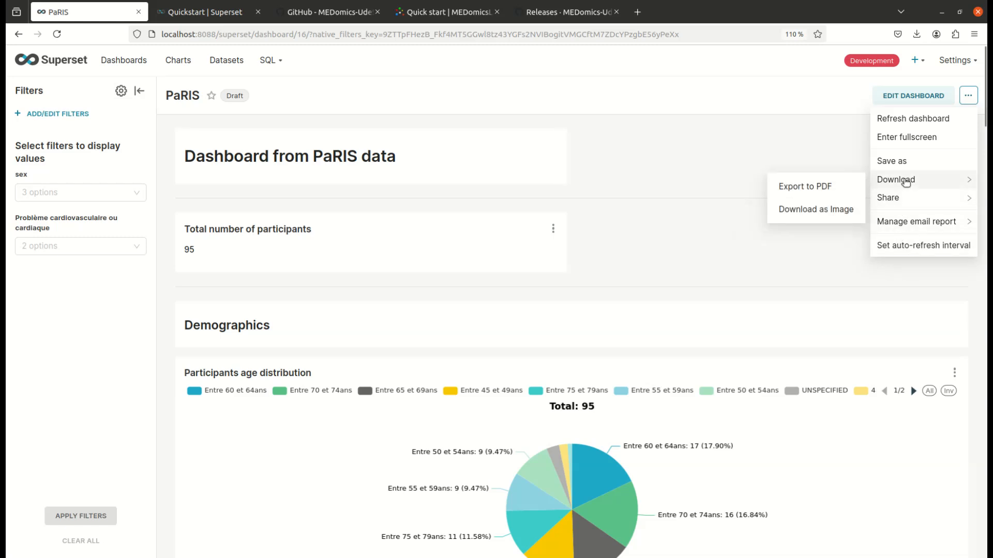
click(824, 186)
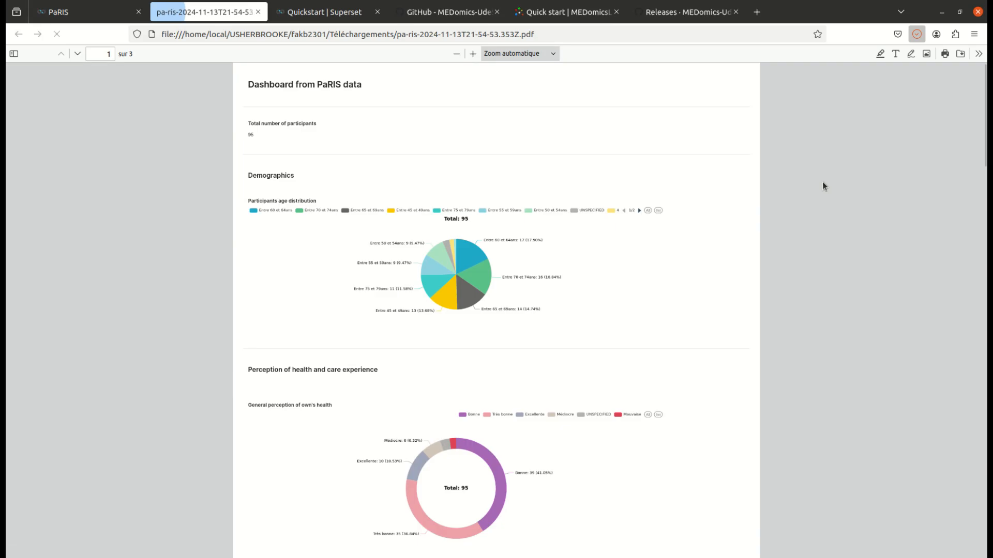
Step: Look through the exported dashboard PDF, close it, and return to the PaRIS dashboard
scroll(618, 316, down, 15)
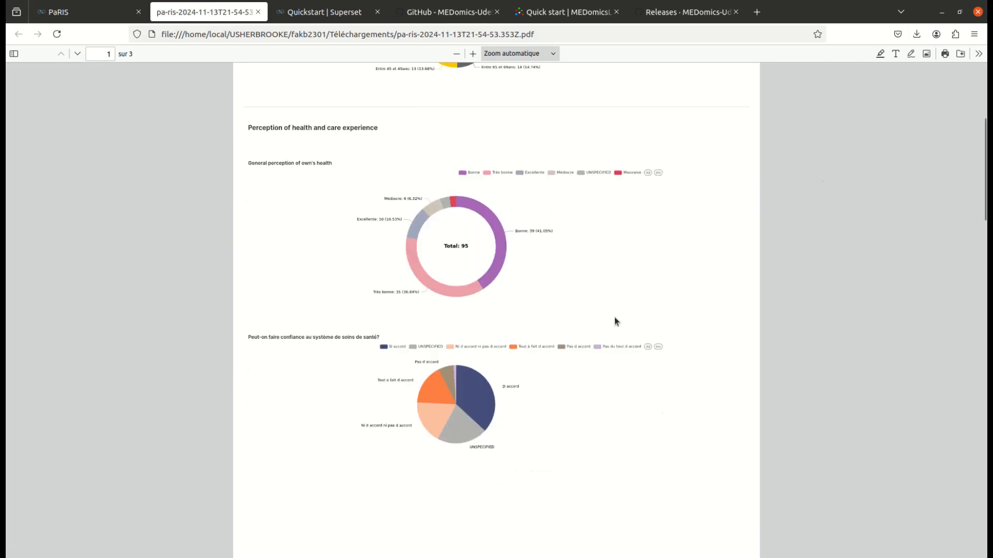
scroll(615, 320, up, 15)
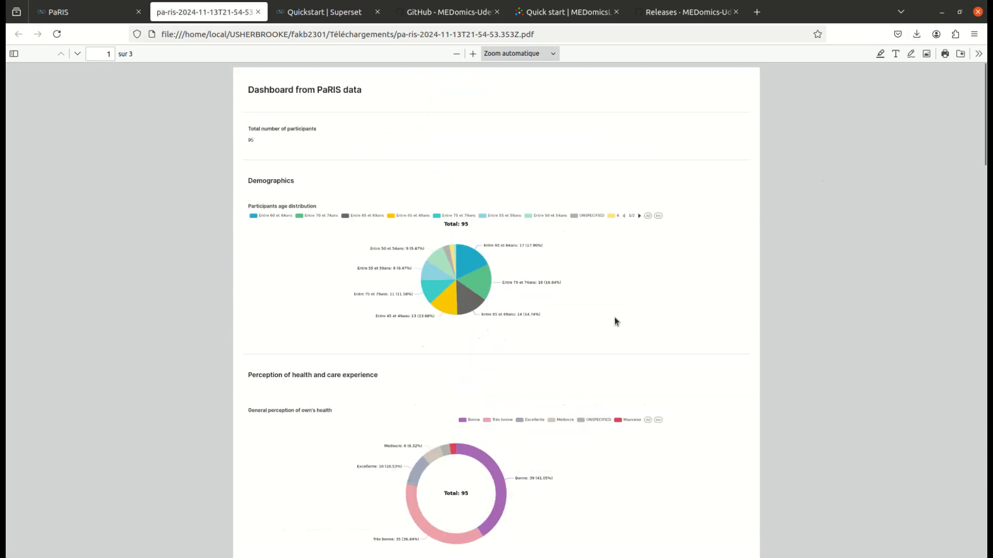
click(258, 12)
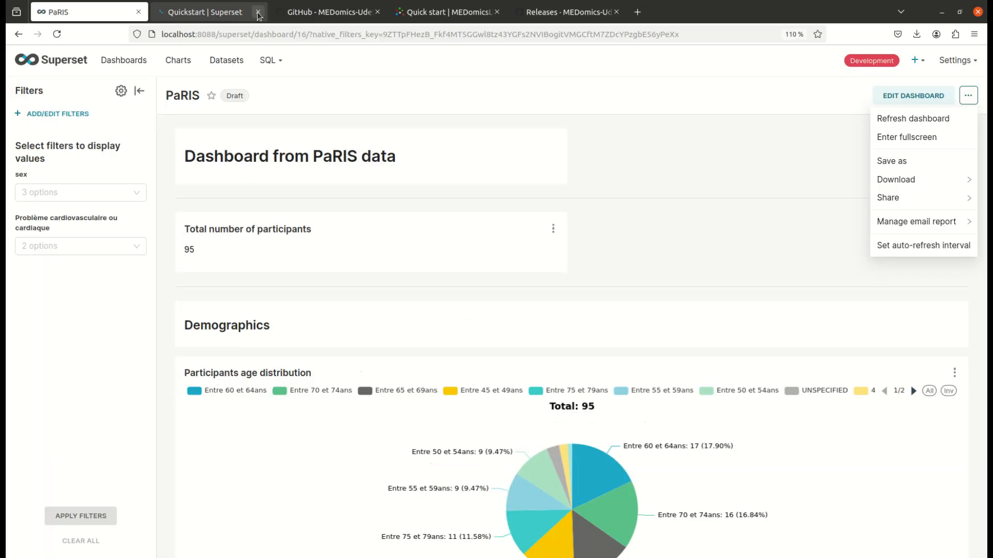
click(799, 262)
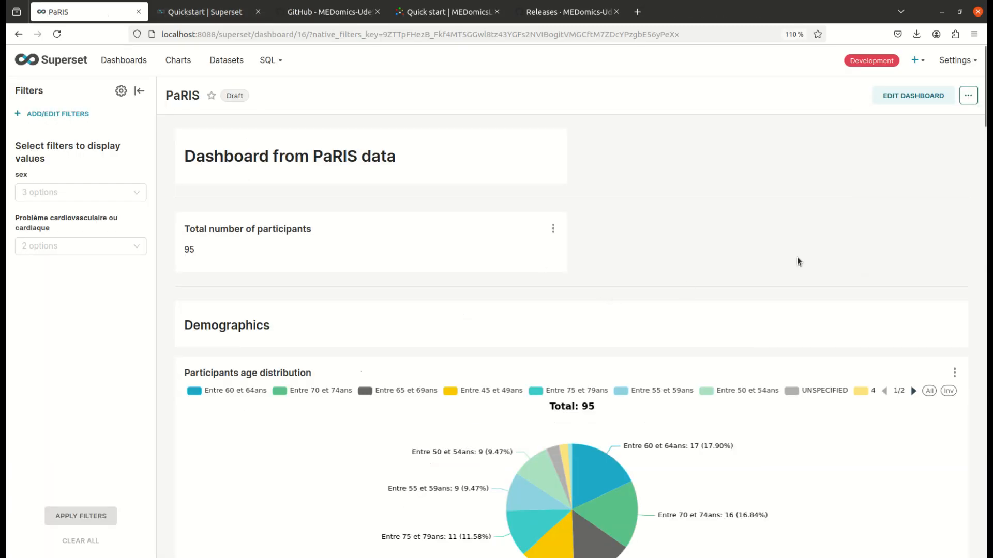
Step: Put the PaRIS dashboard in edit mode and review the charts and layout elements that can be added
click(891, 97)
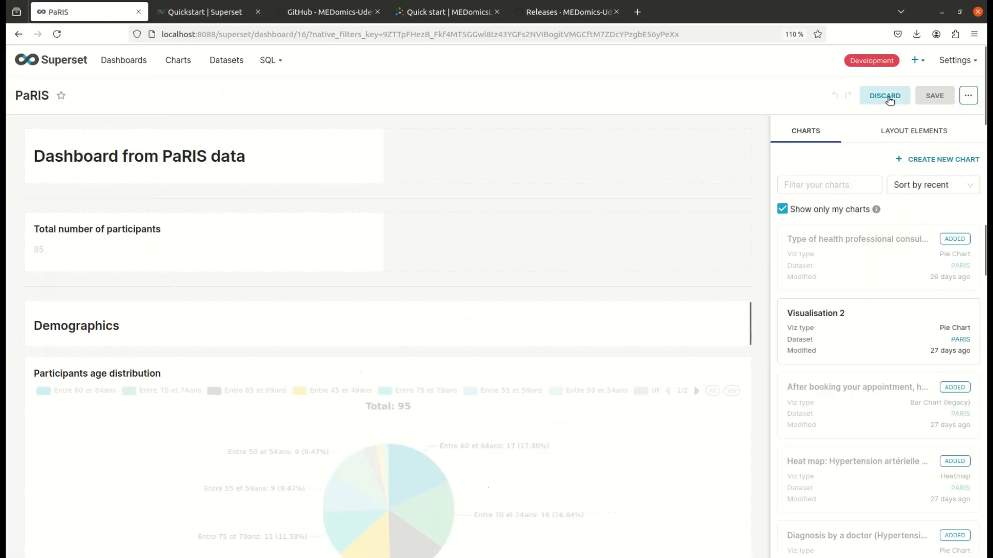
click(901, 132)
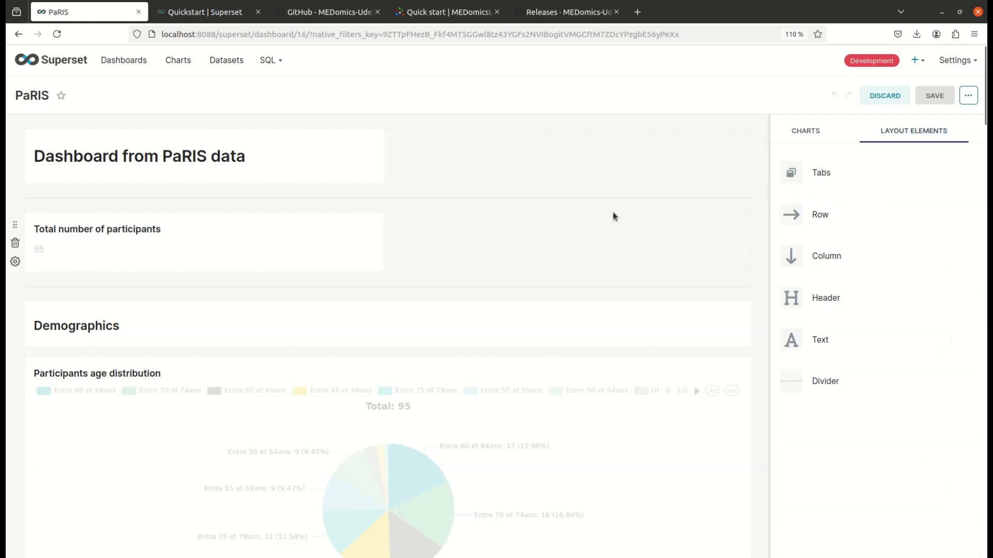
drag(817, 173, 160, 200)
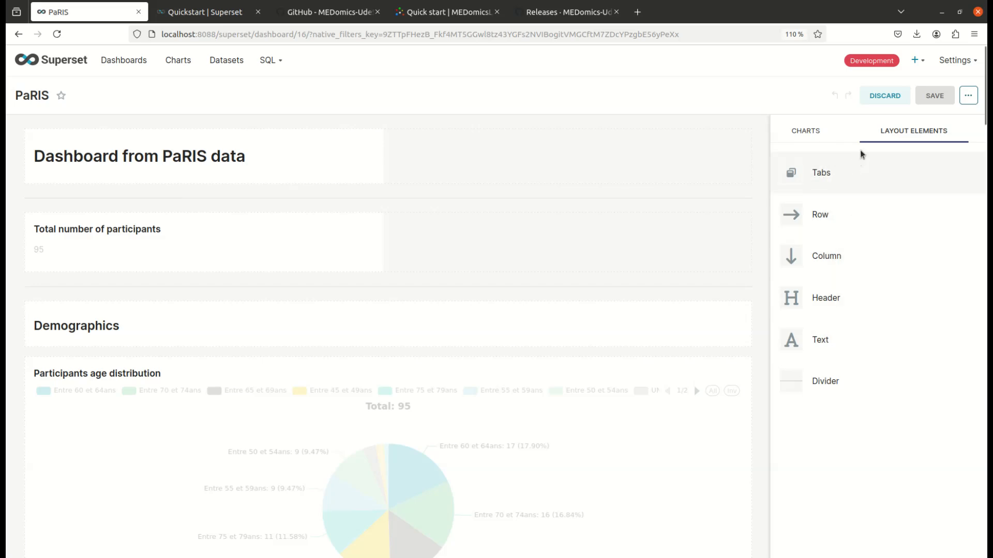
click(805, 131)
Step: Open the dashboard title and Demographics text blocks for editing, and leave edit mode by discarding changes
click(313, 153)
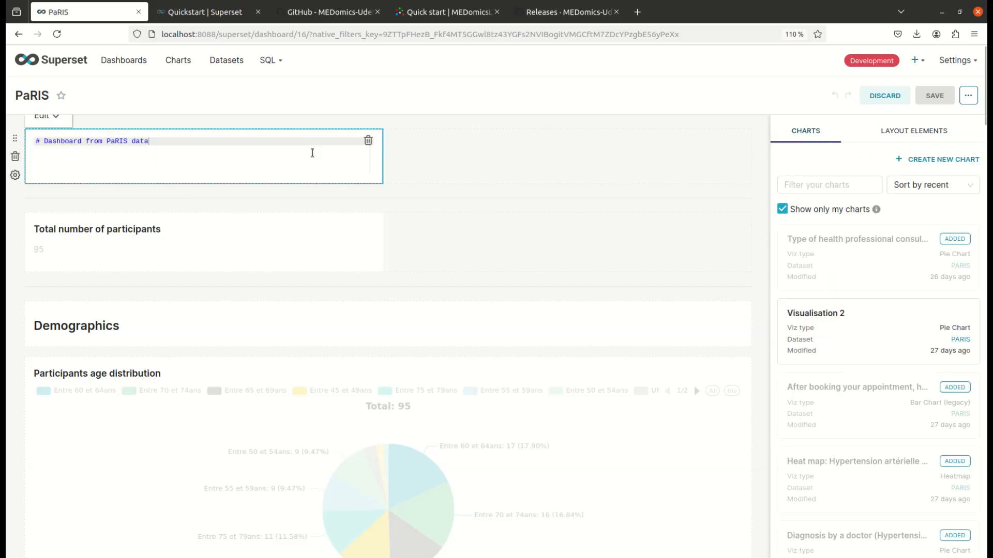
click(286, 242)
click(292, 315)
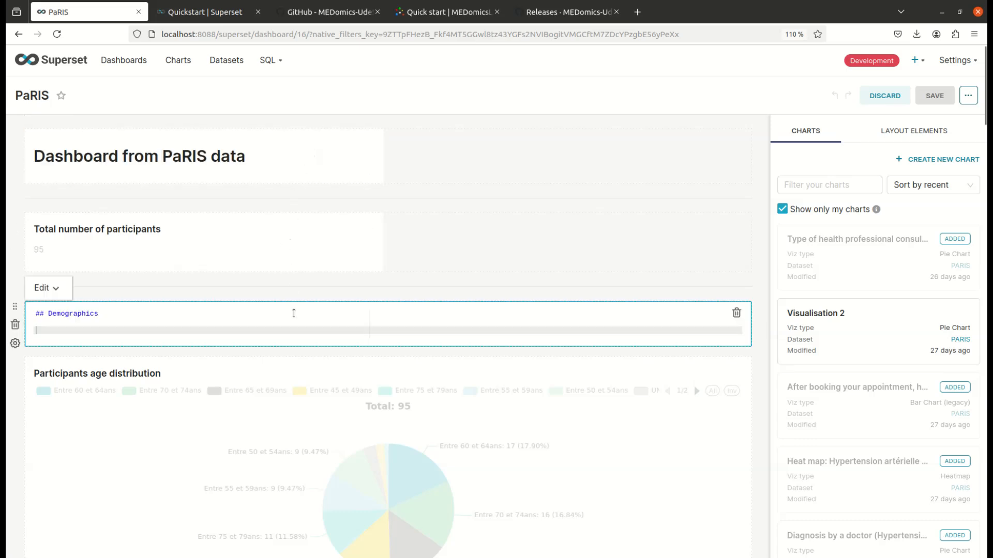
click(483, 410)
scroll(483, 410, down, 3)
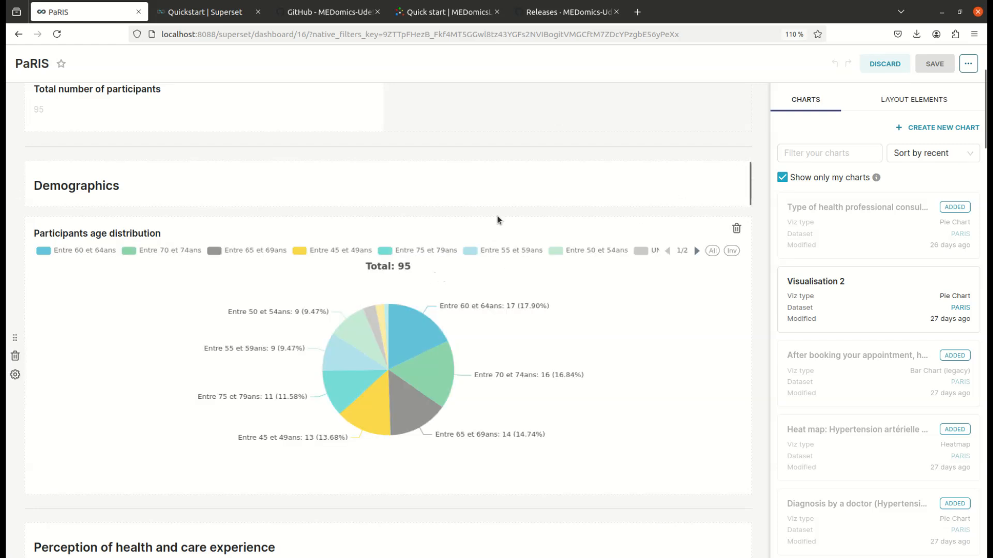
click(875, 63)
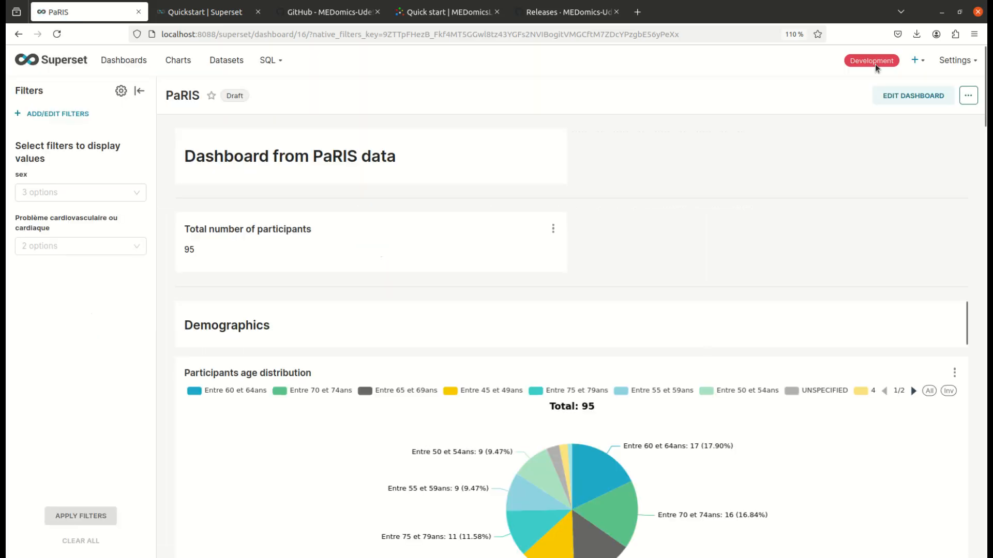
Step: Open the Total number of participants chart for editing and look through its dataset's metrics and columns
click(553, 231)
click(511, 304)
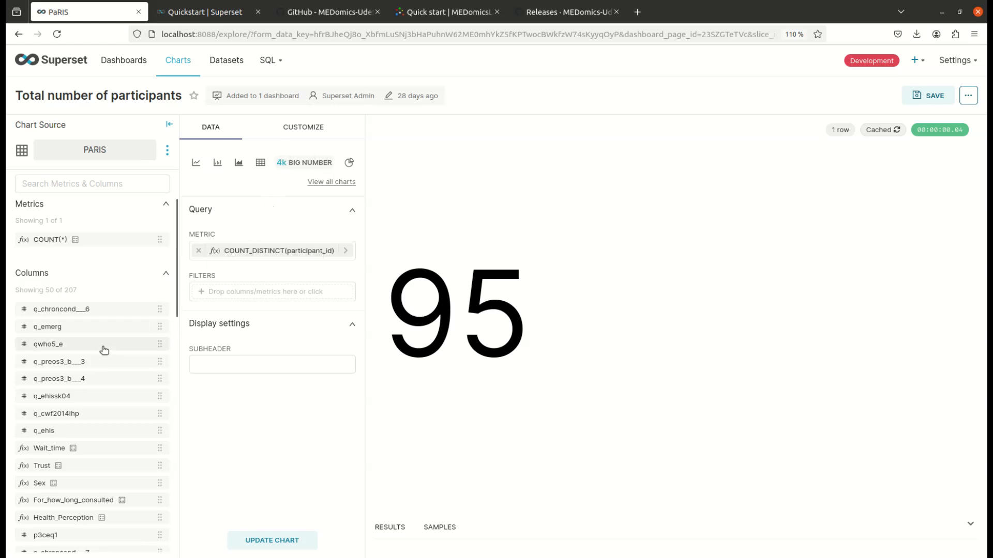
scroll(101, 348, down, 15)
scroll(101, 350, up, 15)
Step: Try the Small big number font size on the participants chart and restore it to Normal
click(298, 127)
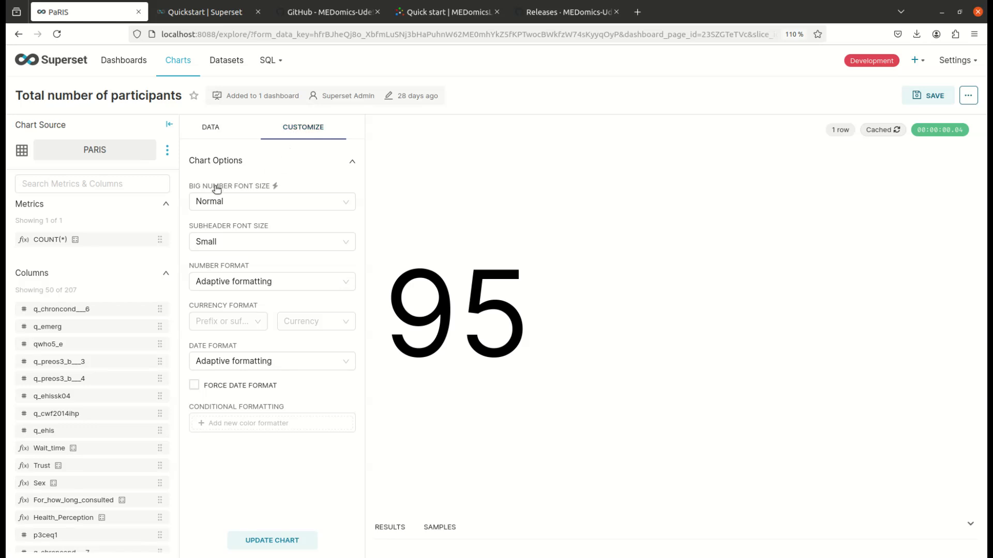
click(217, 200)
click(217, 259)
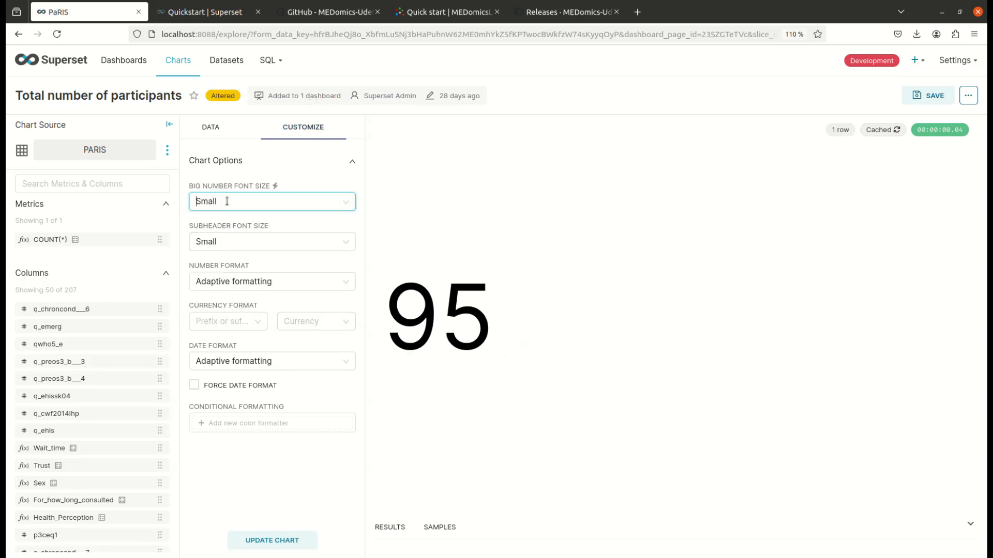
click(227, 201)
click(215, 259)
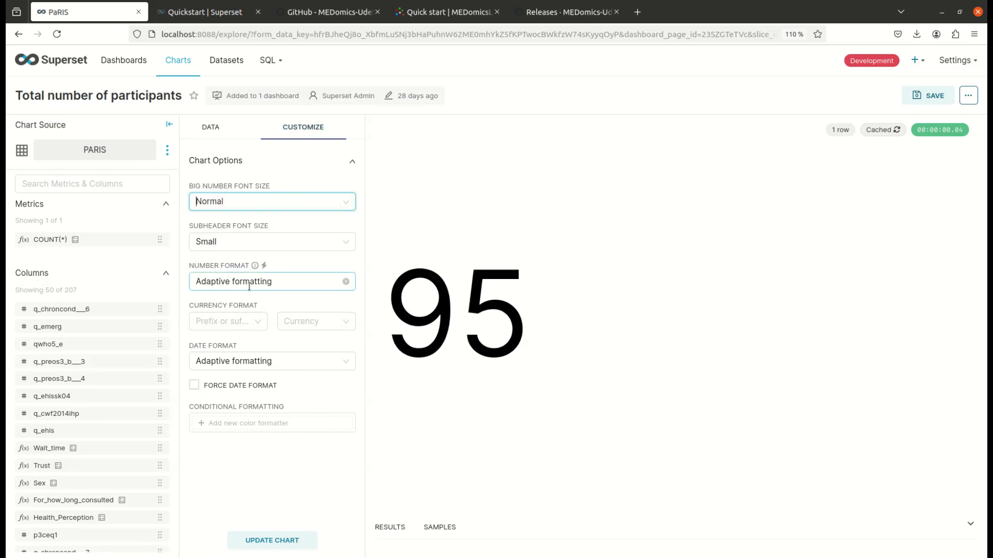
Step: Try the Normal subheader font size on the participants chart and revert the change
click(229, 246)
click(228, 302)
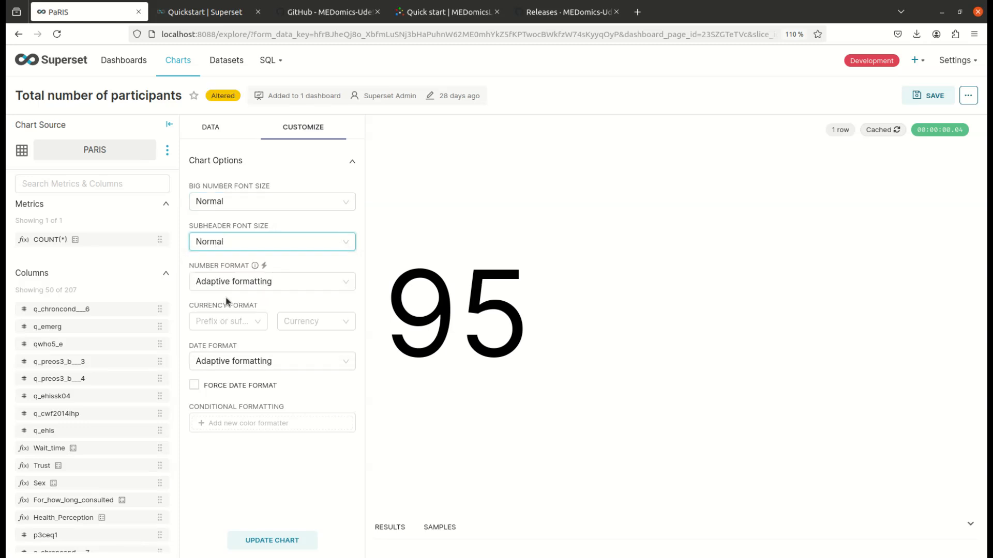
click(26, 39)
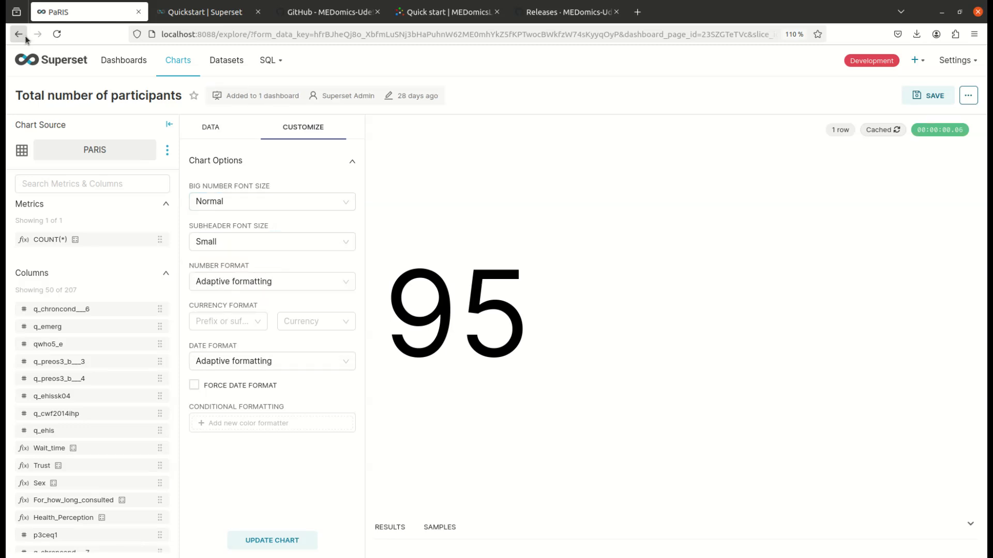
Step: Save the Total number of participants chart by overwriting it, keep it on the PaRIS dashboard, and go to that dashboard
click(927, 96)
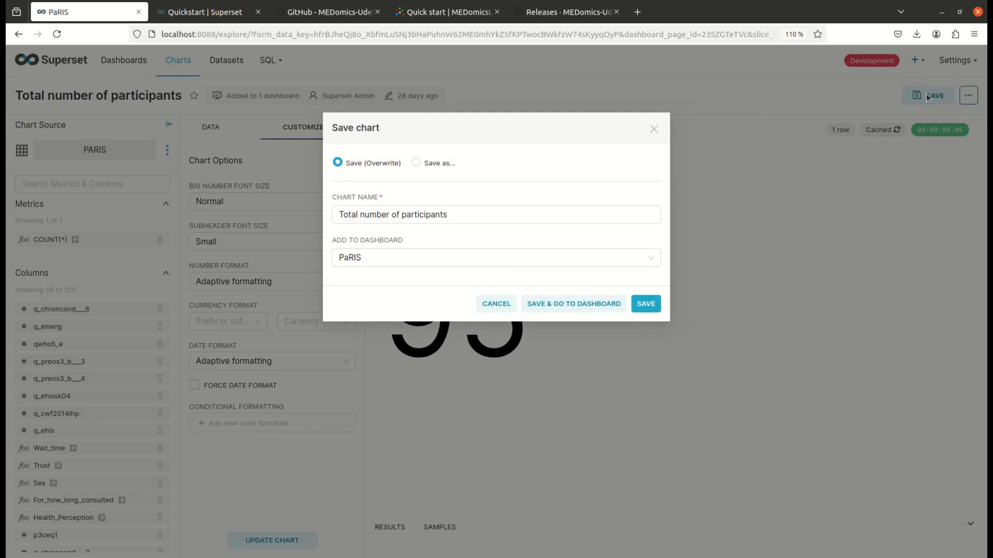
click(355, 215)
click(381, 259)
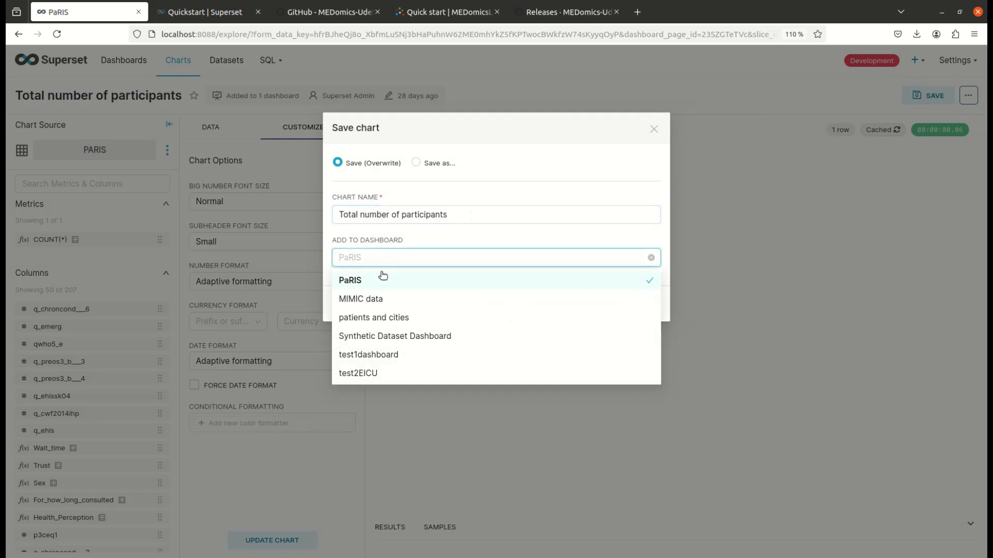
click(457, 246)
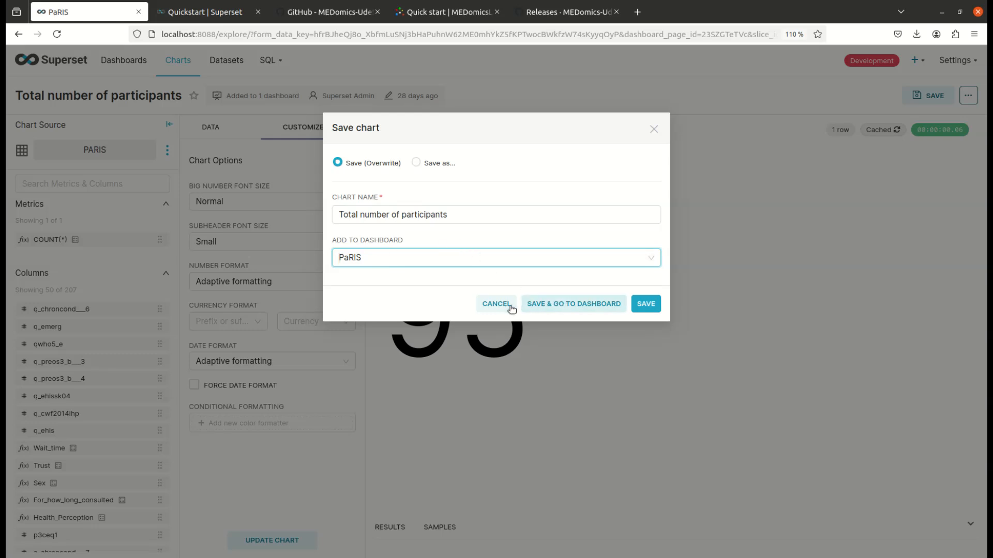
click(553, 305)
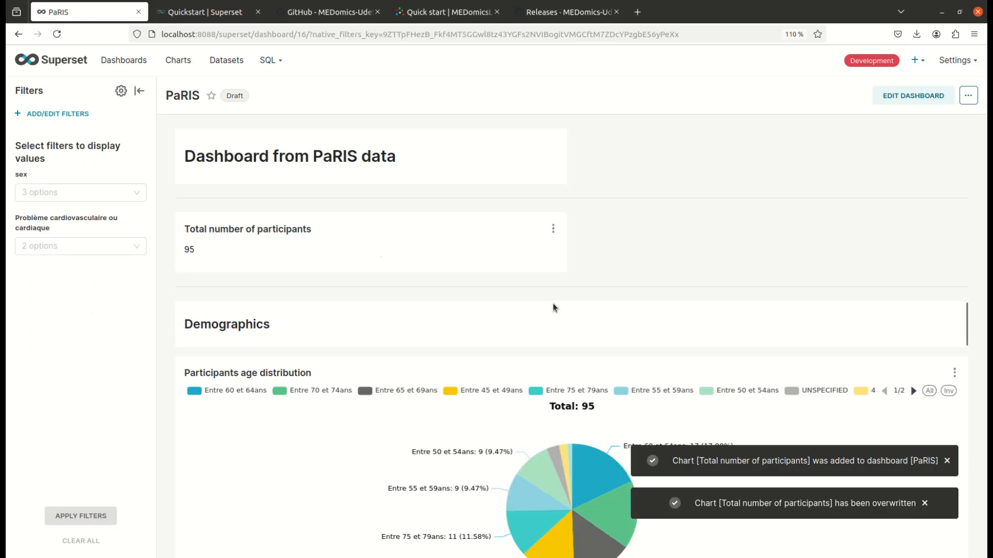
Step: Show the General perception of own's health chart in fullscreen and exit fullscreen again
scroll(689, 314, down, 5)
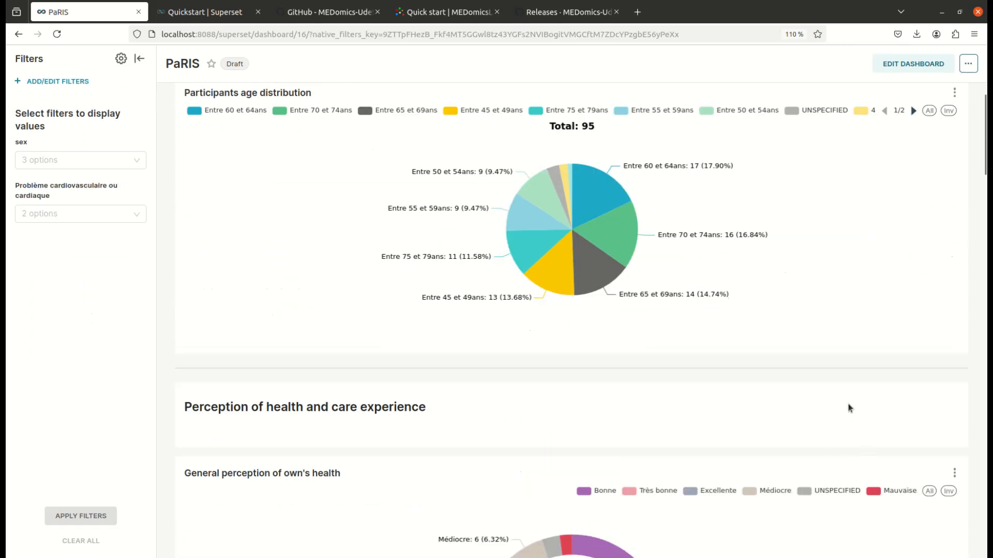
scroll(848, 408, down, 4)
click(954, 264)
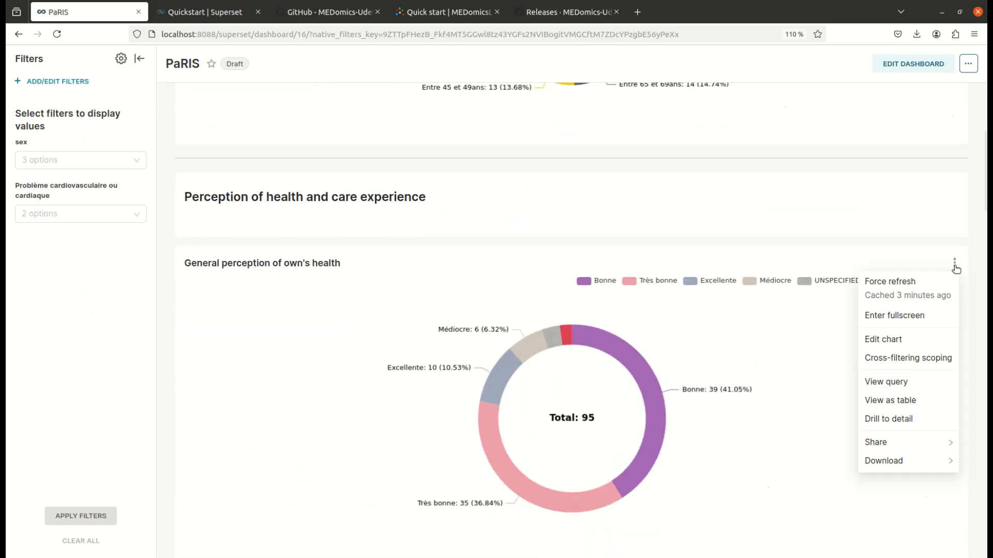
click(902, 322)
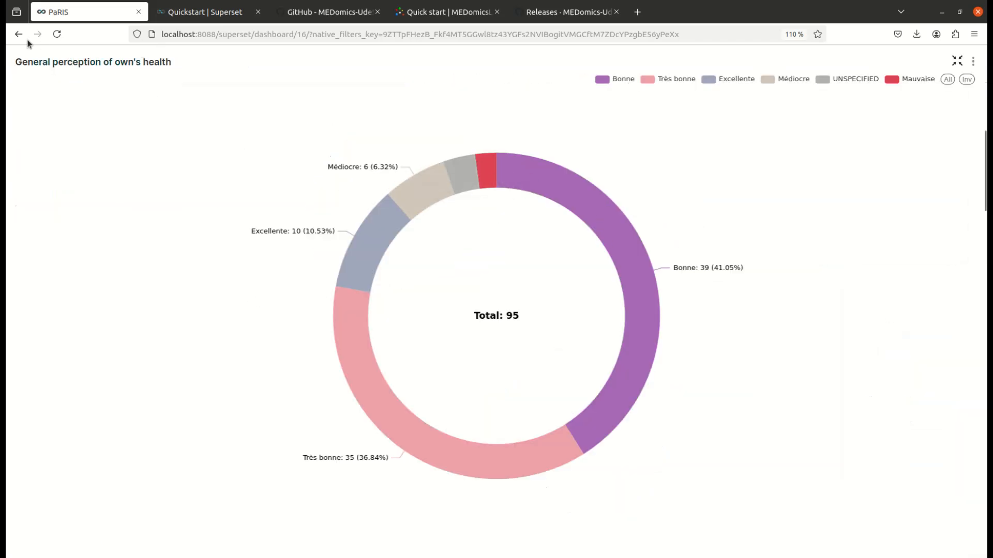
click(957, 60)
Step: Open the chart Peut-on faire confiance au système de soins de santé? for editing
scroll(708, 311, down, 5)
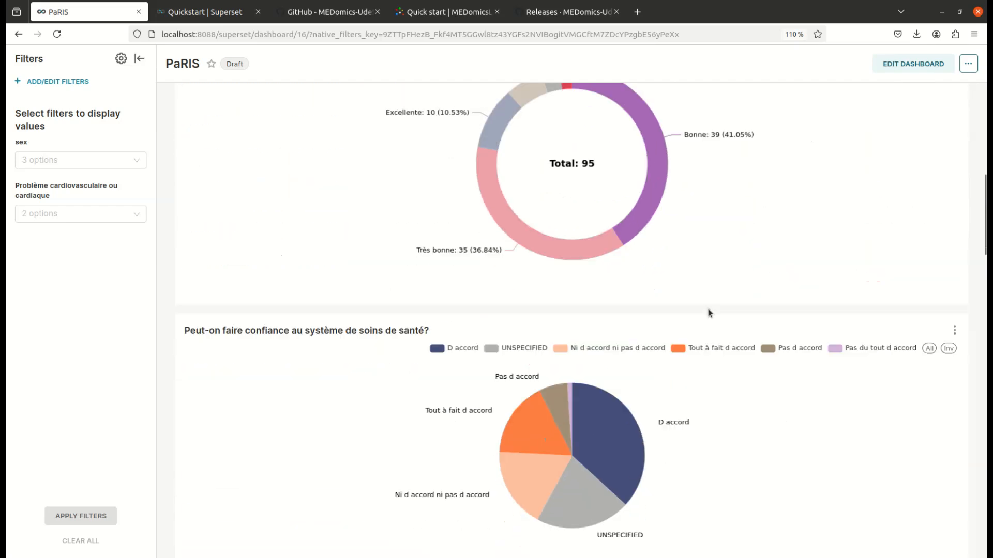
scroll(709, 308, down, 2)
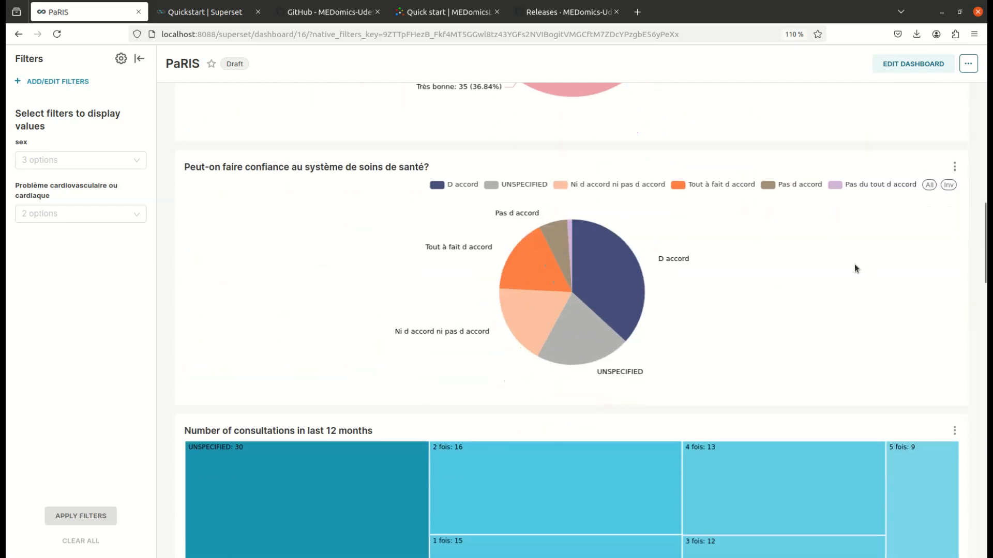
scroll(855, 265, down, 4)
scroll(854, 265, up, 5)
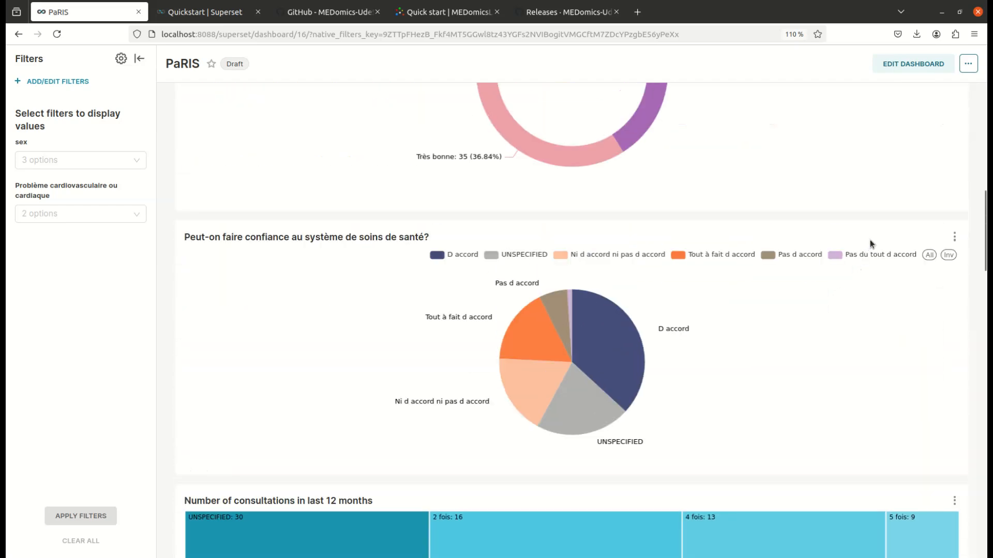
click(957, 238)
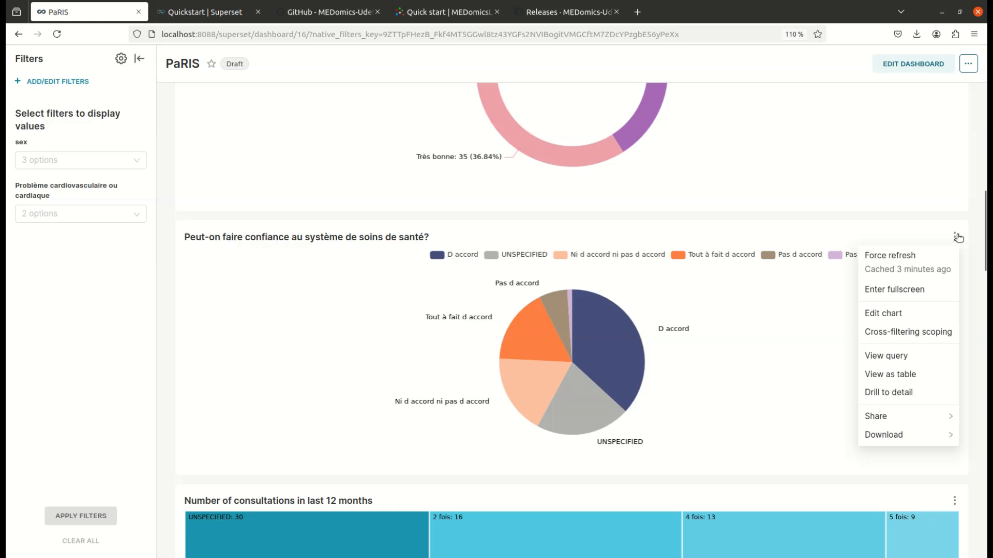
click(906, 314)
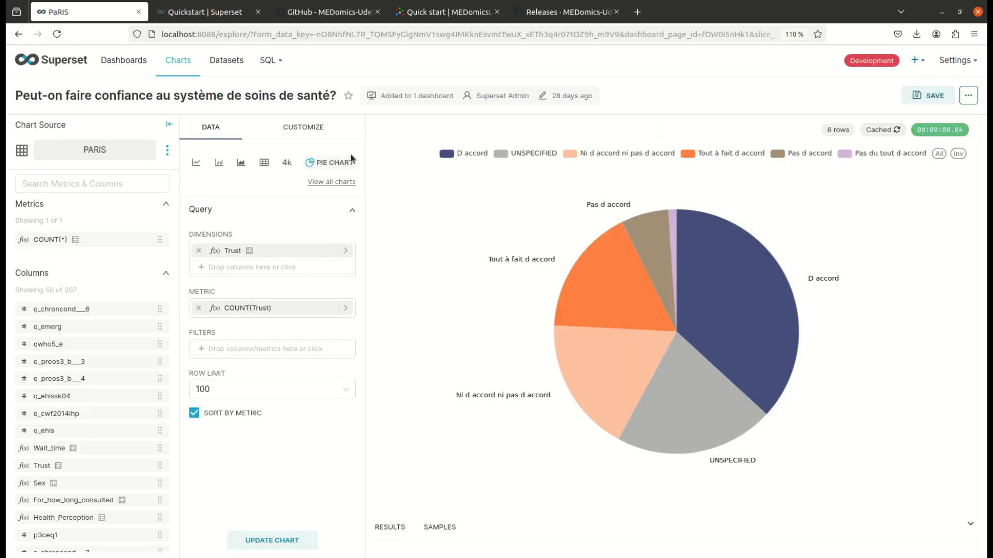
Step: Browse the available visualization types for the trust pie chart and cancel without choosing another one
click(326, 182)
scroll(243, 217, up, 3)
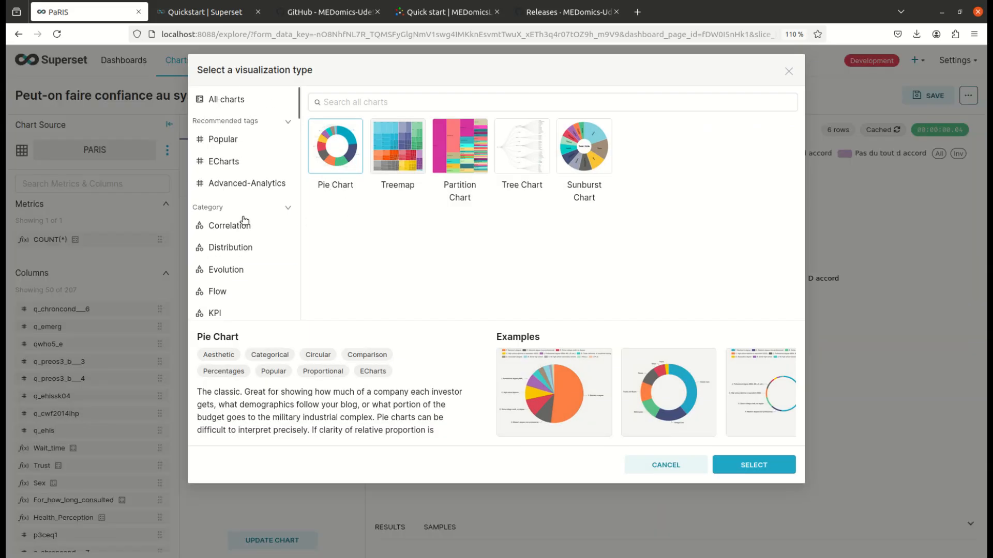
scroll(244, 220, down, 5)
click(671, 464)
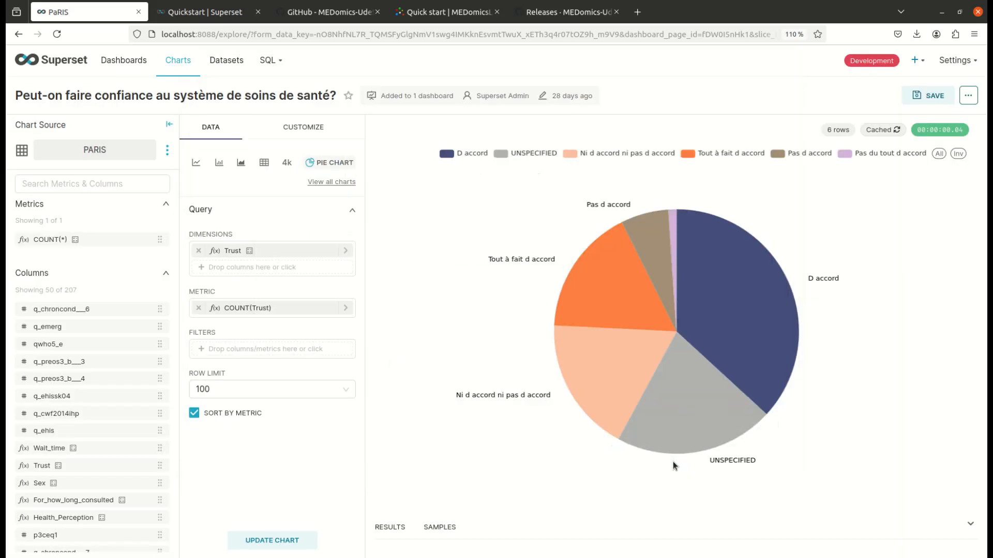
Step: Go through the dashboards and charts lists to the page for creating a new chart
mouse_move(653, 449)
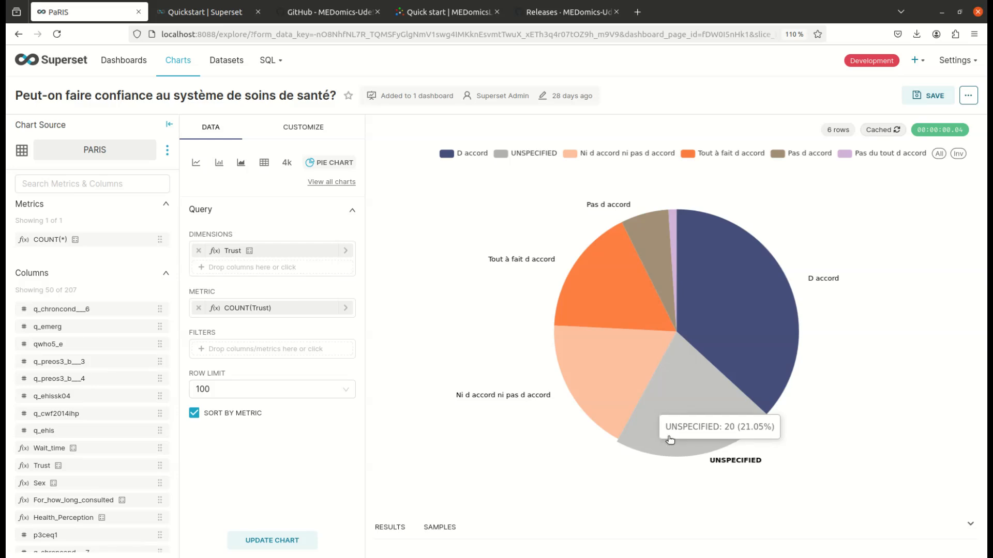
click(17, 35)
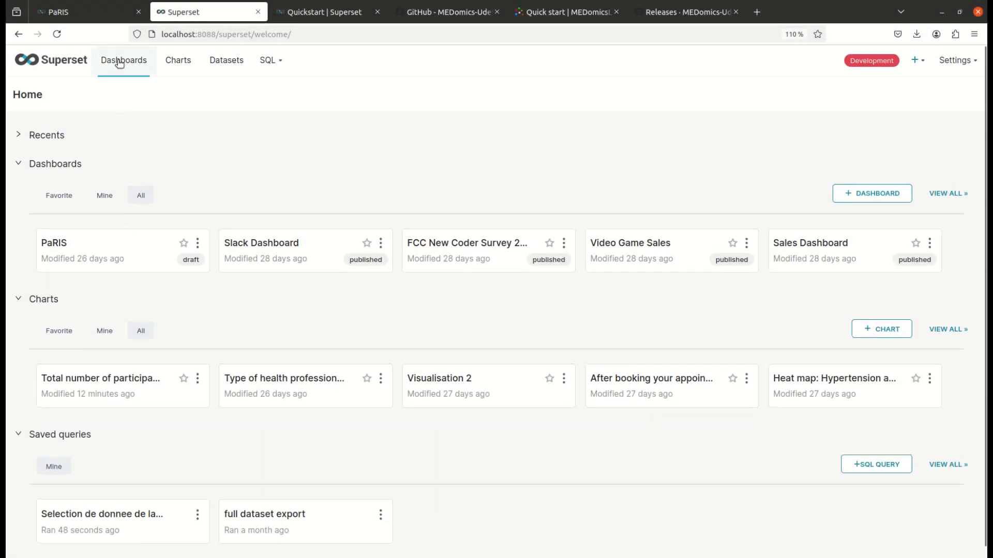
click(118, 61)
click(179, 62)
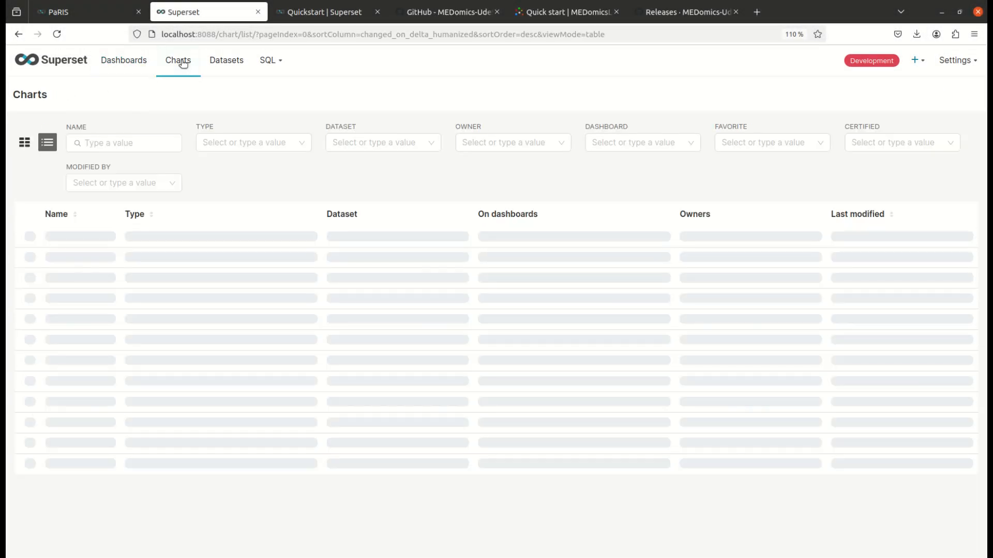
click(914, 99)
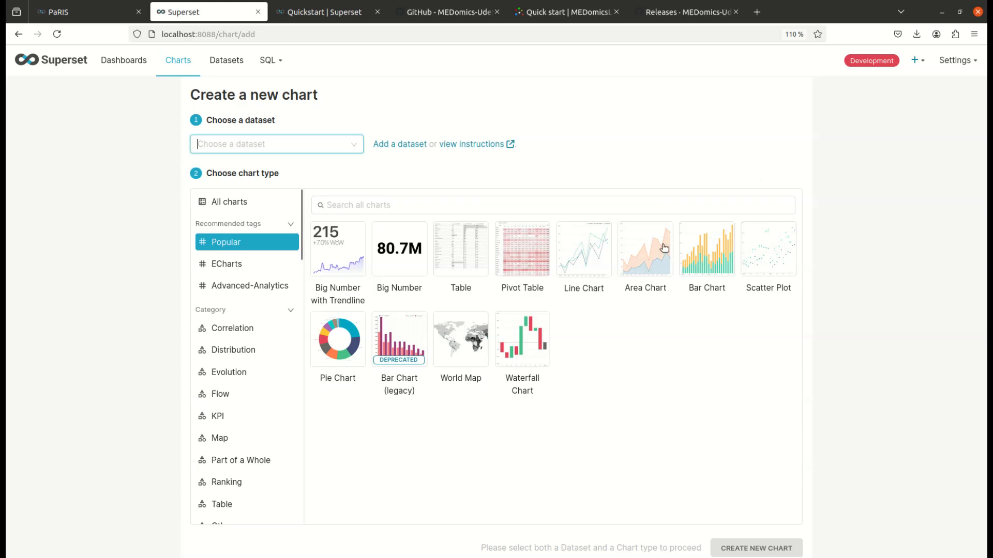
Step: Start a new dataset from the examples database with the public schema and list its available tables
click(175, 61)
click(227, 63)
click(909, 94)
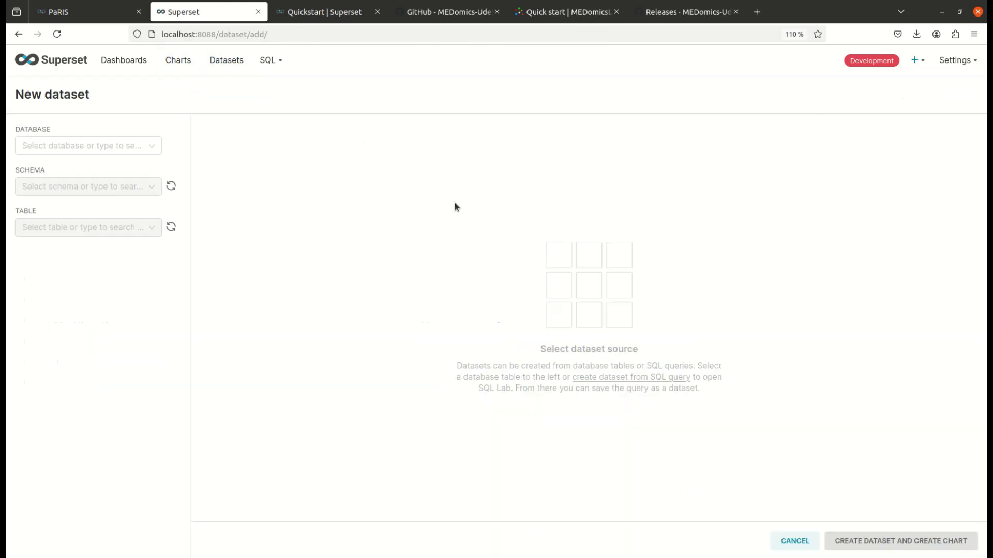
click(99, 146)
click(71, 170)
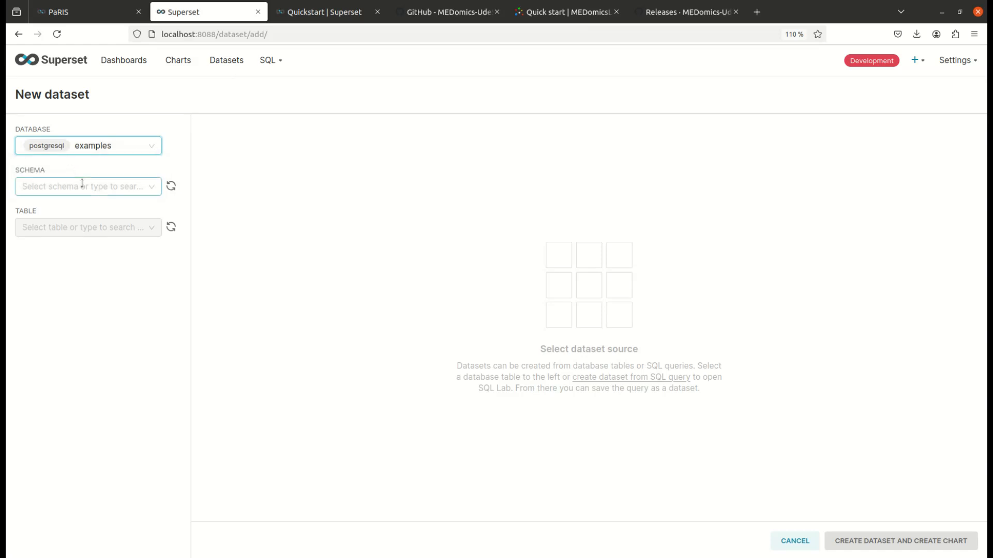
click(82, 186)
click(62, 226)
click(73, 227)
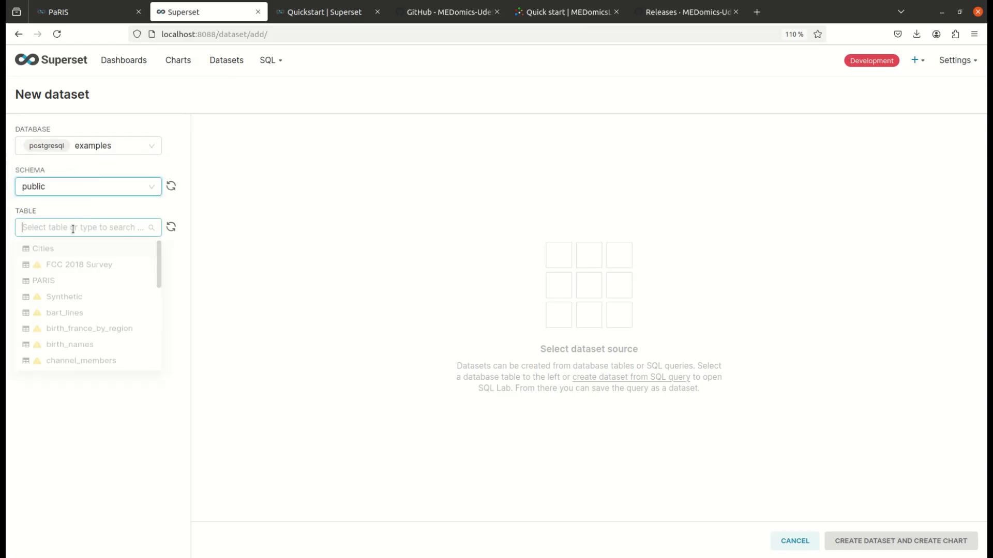
Step: Open SQL Lab and review the database and schema choices for the PARIS selection query
click(279, 86)
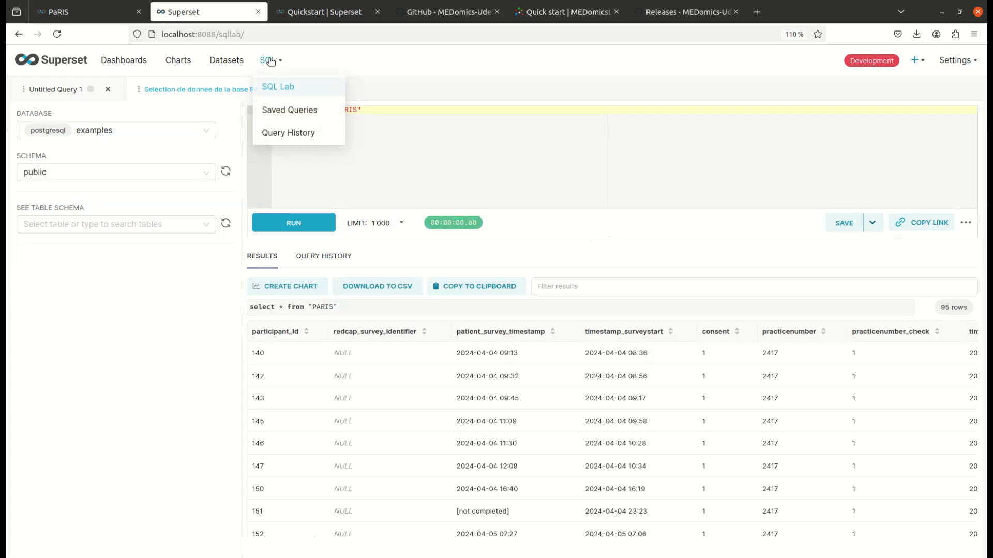
click(142, 131)
click(142, 130)
click(85, 172)
click(85, 171)
click(72, 220)
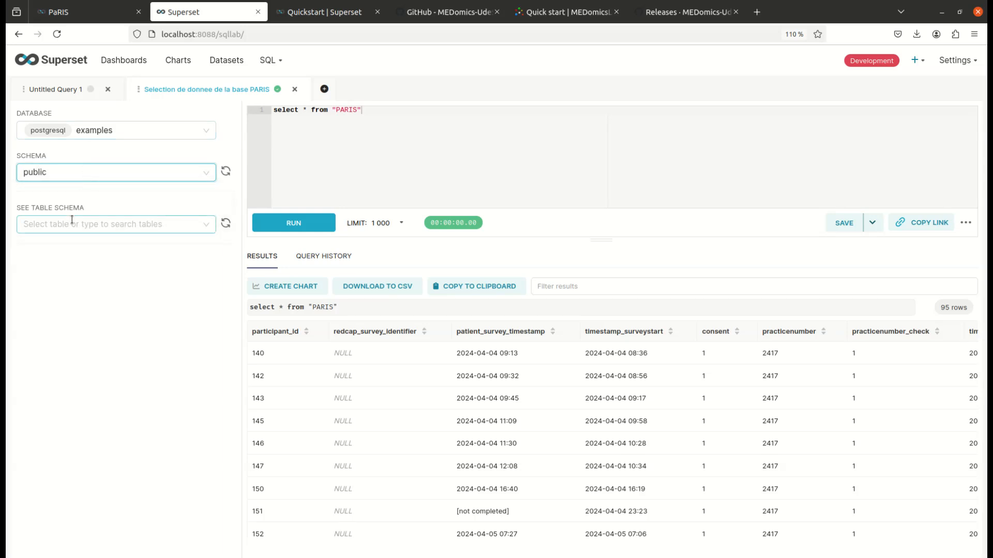
Step: Run the query select * from "PARIS" and download its results as a CSV file
click(381, 126)
click(294, 223)
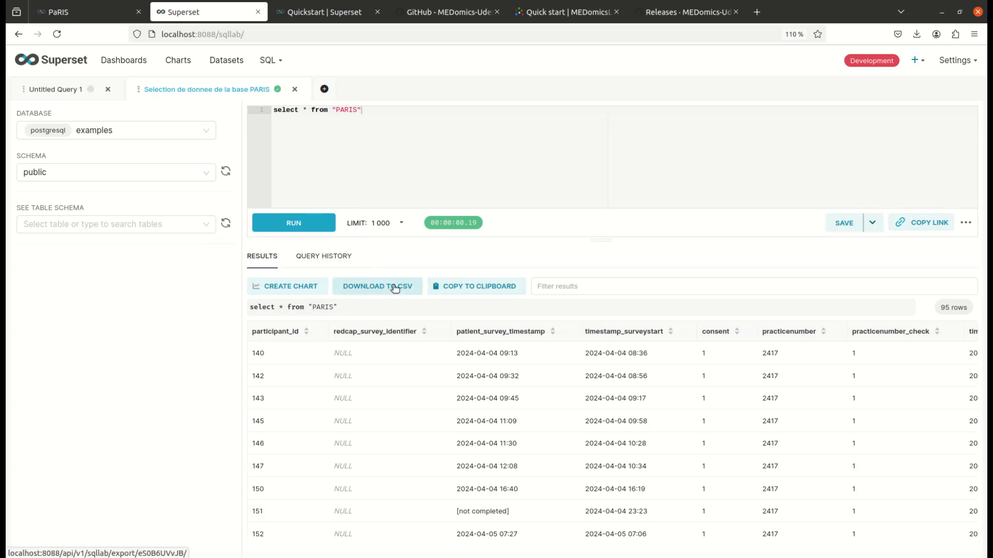
click(395, 287)
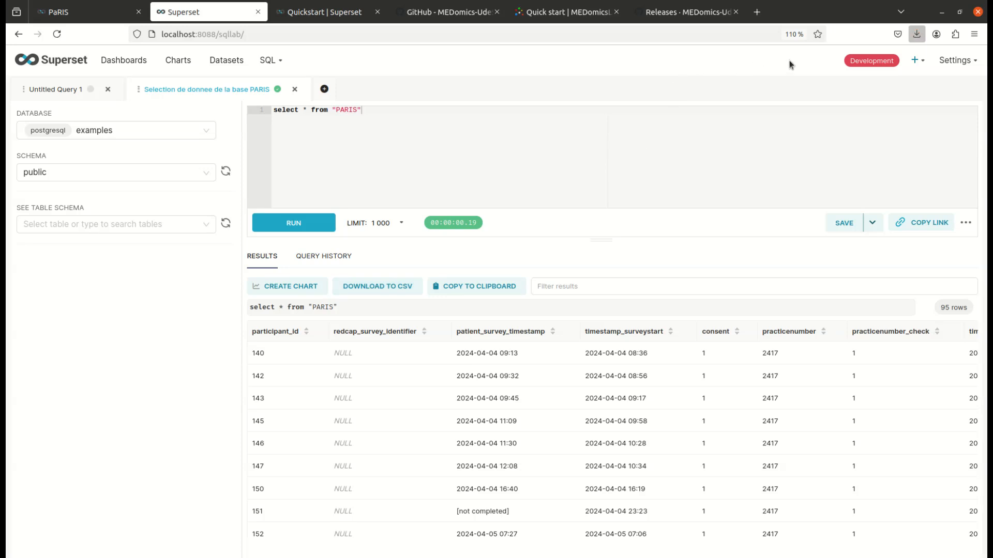
click(910, 63)
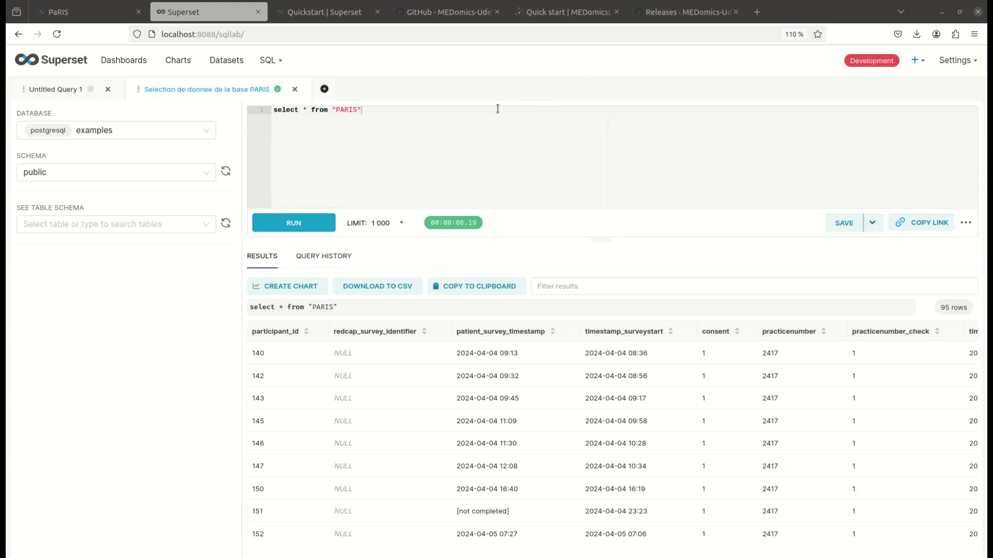
Step: Update the saved PARIS query, giving it the description Selection de donnee de la base PARIS copied from its name
click(844, 223)
key(ctrl+a)
key(ctrl+c)
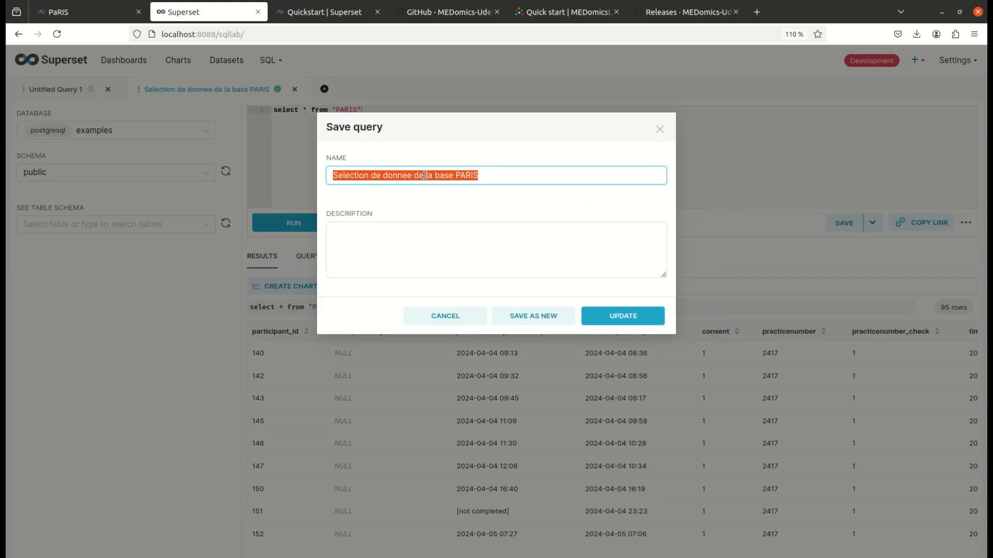
click(408, 255)
key(ctrl+v)
click(637, 322)
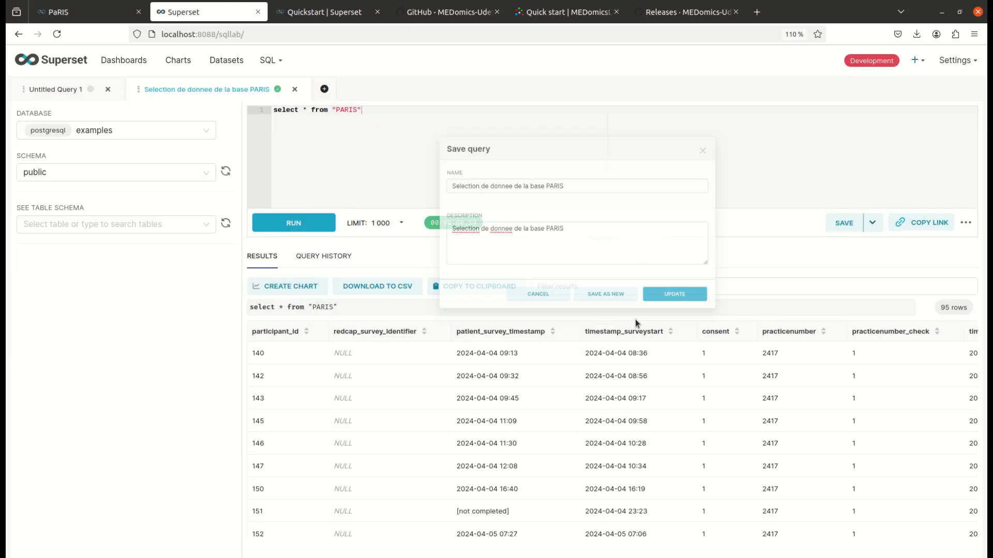
Step: Open the saved query full dataset export for editing from the saved queries list and enlarge the page to 130 %
mouse_move(270, 60)
click(300, 112)
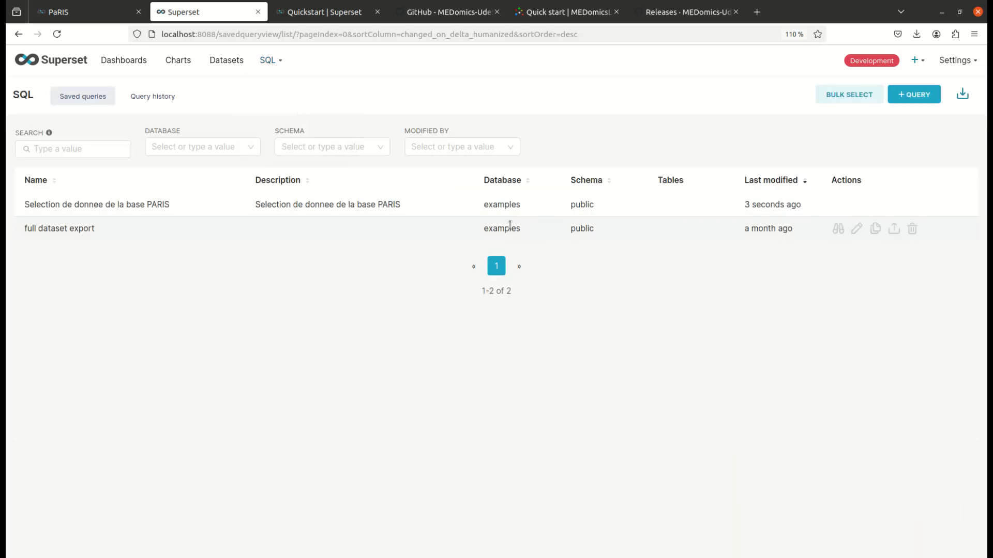
click(856, 229)
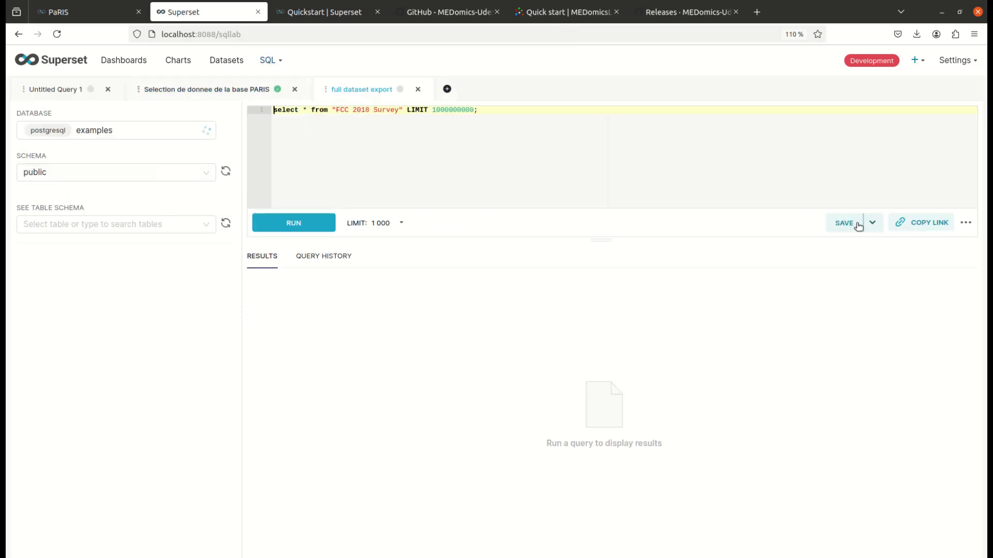
key(ctrl+plus)
key(ctrl+plus)
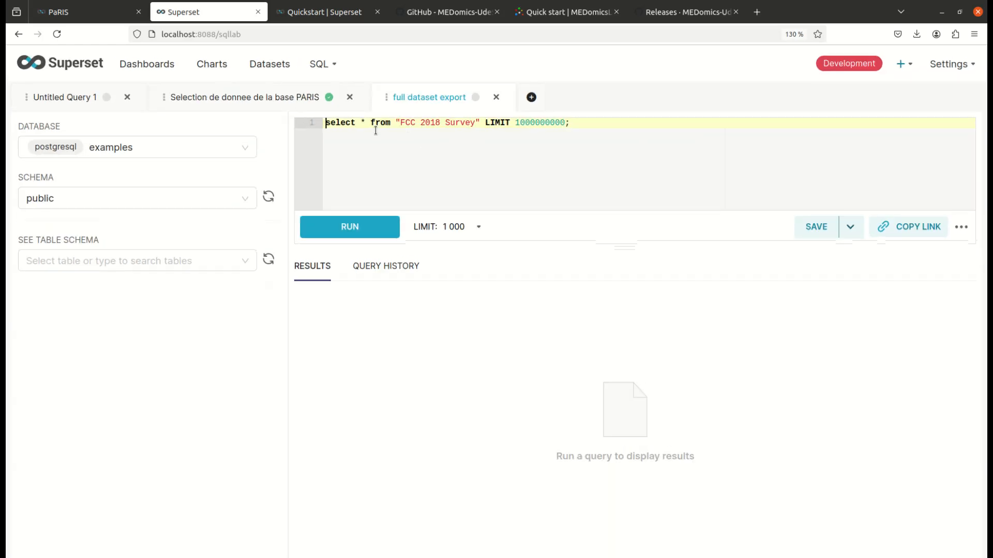
Step: Log out of the current account
mouse_move(949, 65)
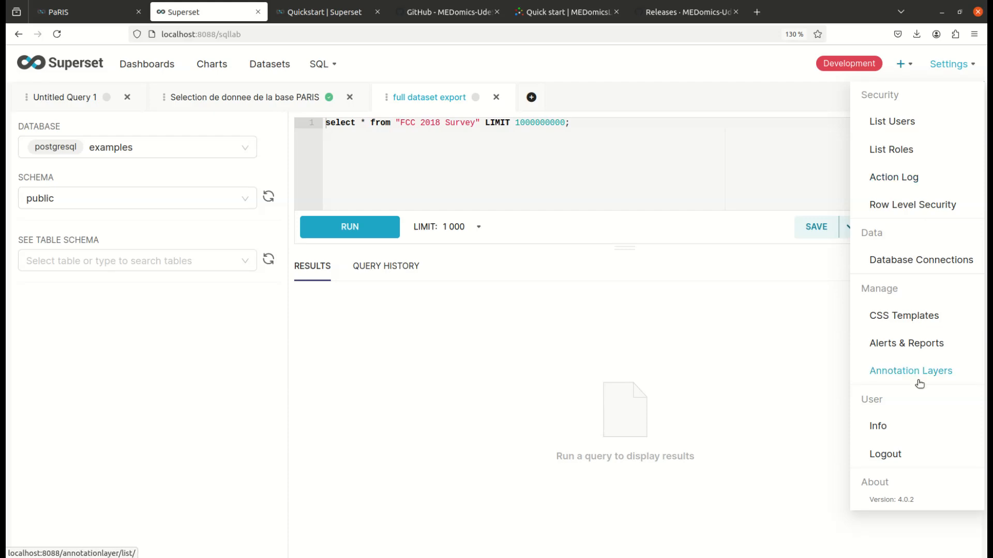
click(892, 455)
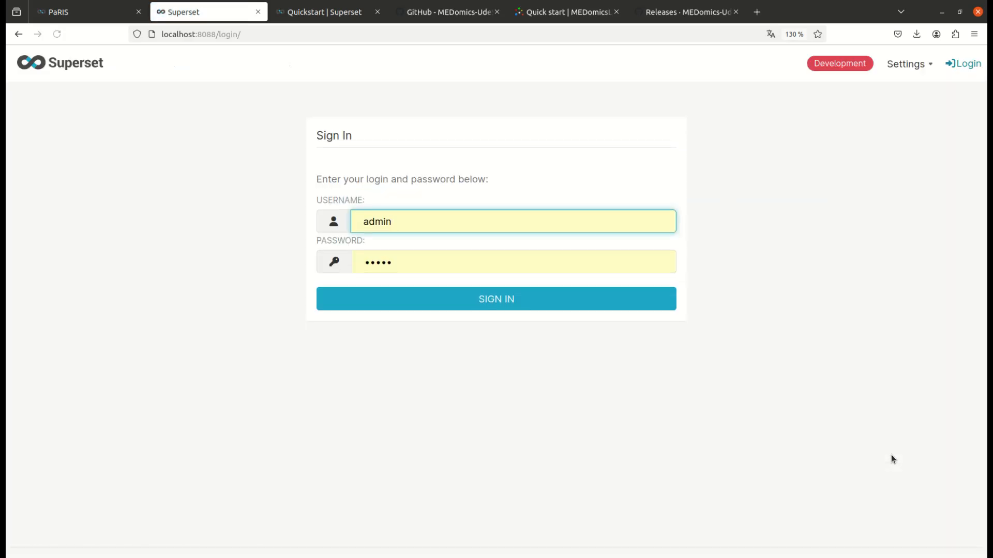